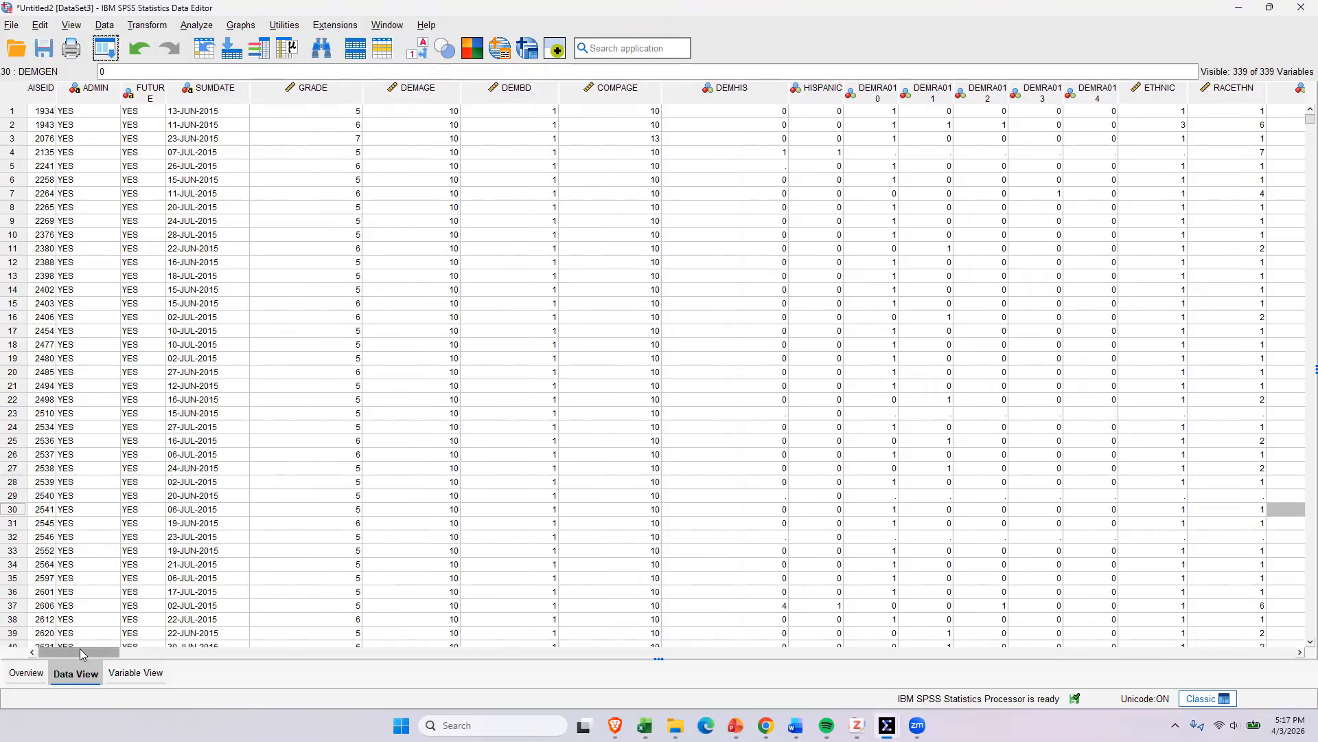
Look over the demographic variable columns in the dataset, from RAISEID through the DEMFAM items
drag(75, 648, 95, 648)
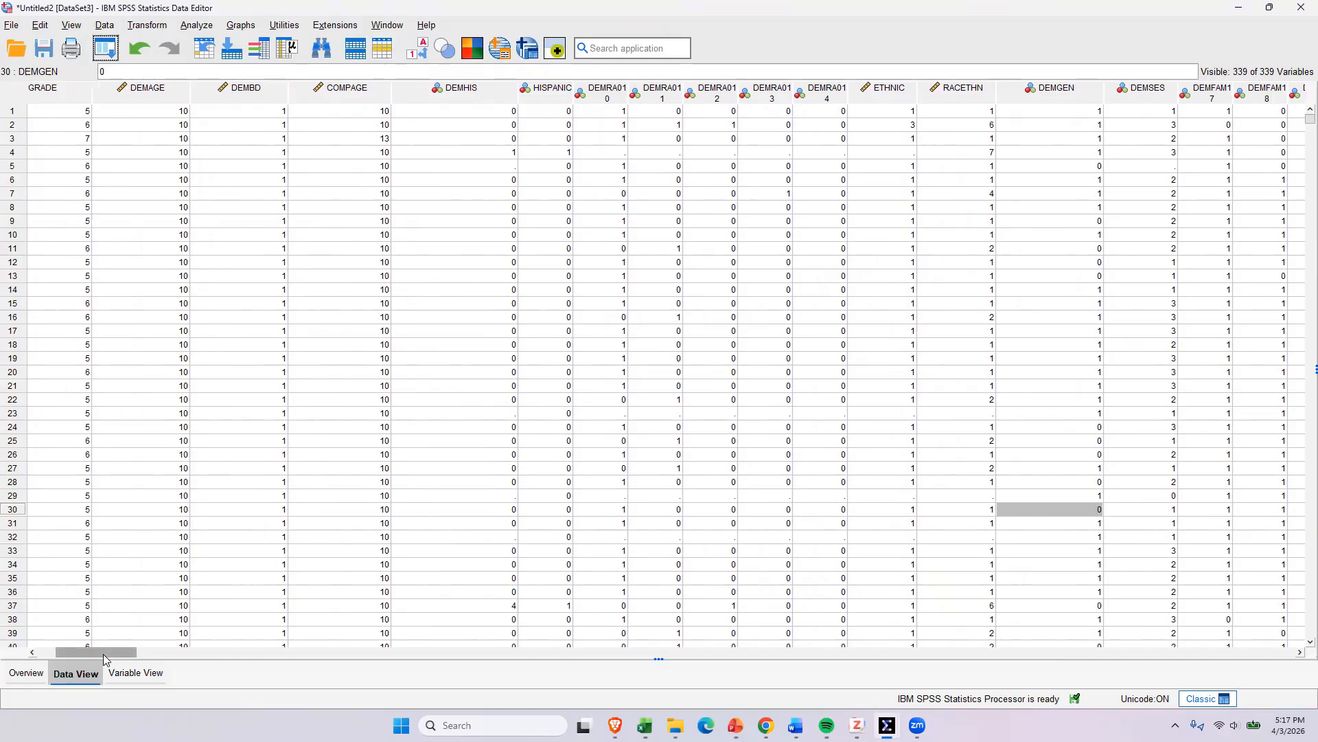
drag(105, 658, 85, 657)
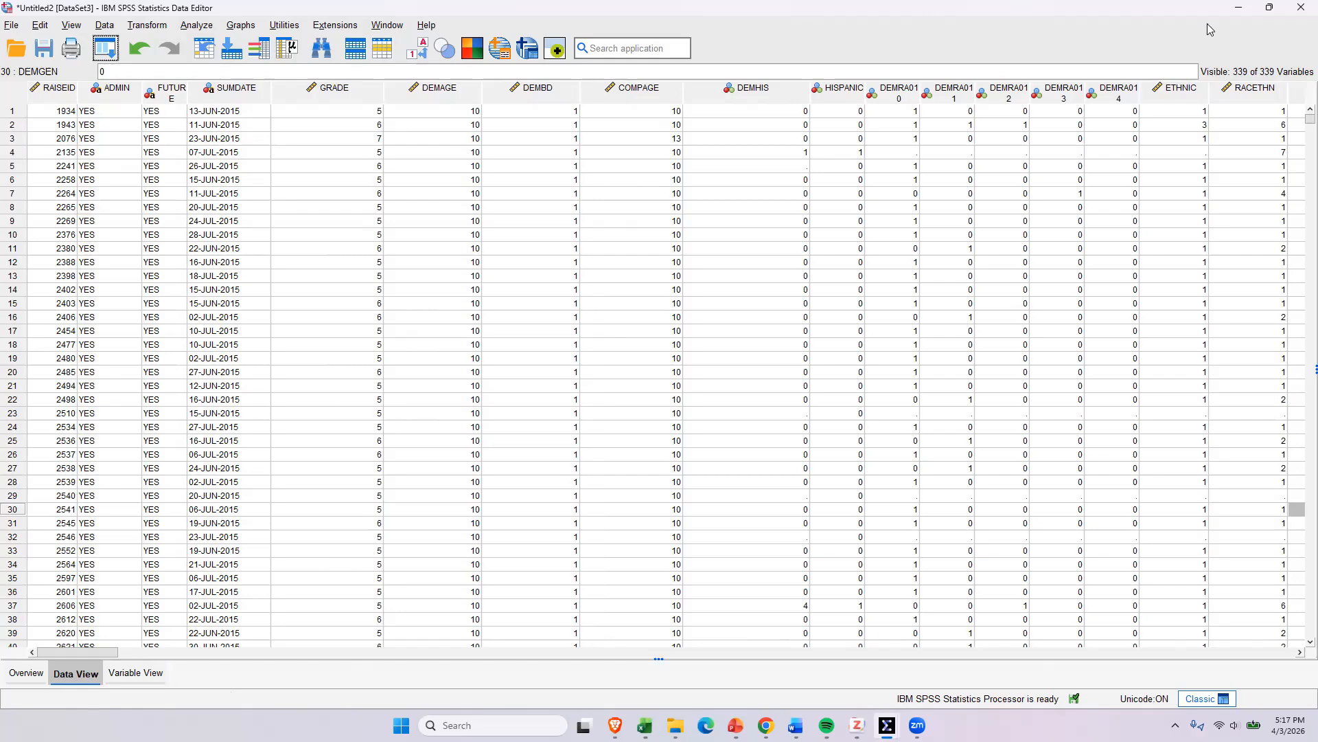
mouse_move(85, 655)
mouse_down()
mouse_move(274, 641)
mouse_move(192, 661)
mouse_move(73, 654)
mouse_up()
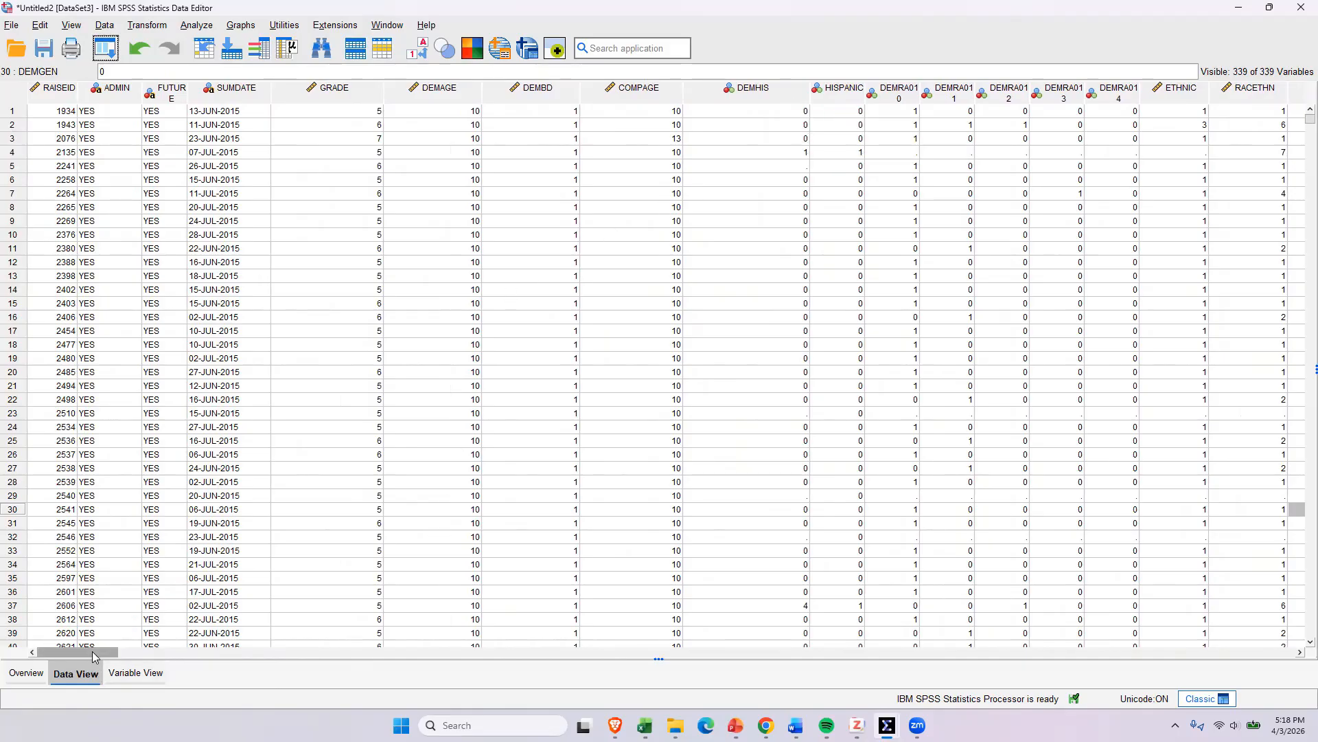
drag(95, 657, 110, 657)
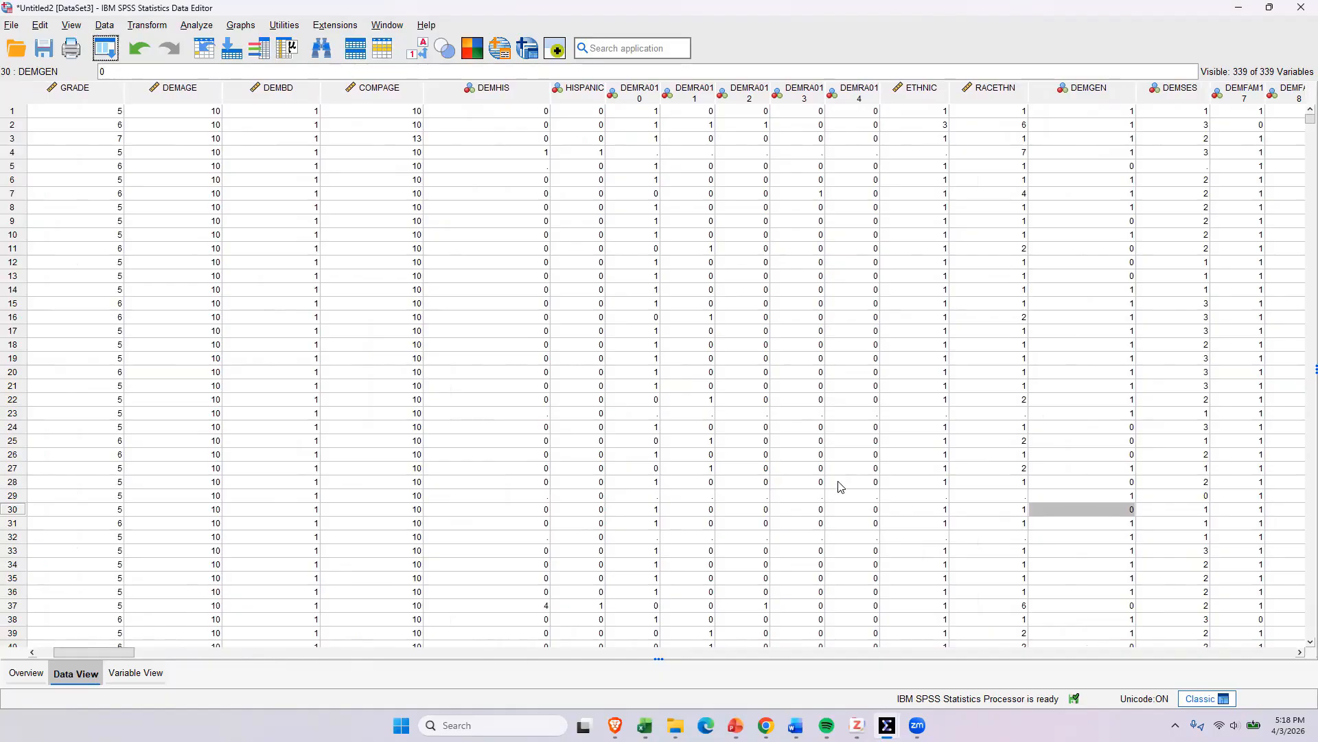
drag(98, 651, 81, 672)
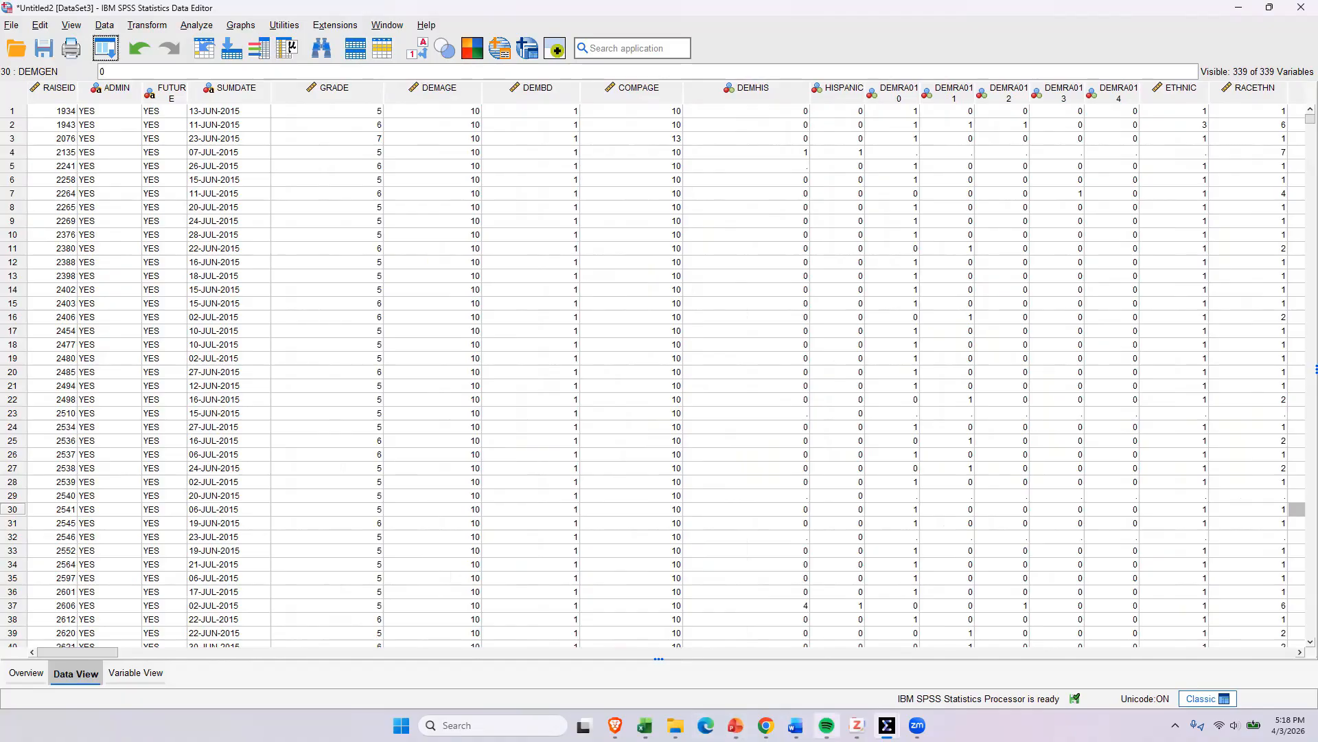
Switch to the Revised_Edited Fast Food manuscript in Word, review its Participants paragraph, and return to the SPSS dataset
mouse_move(796, 726)
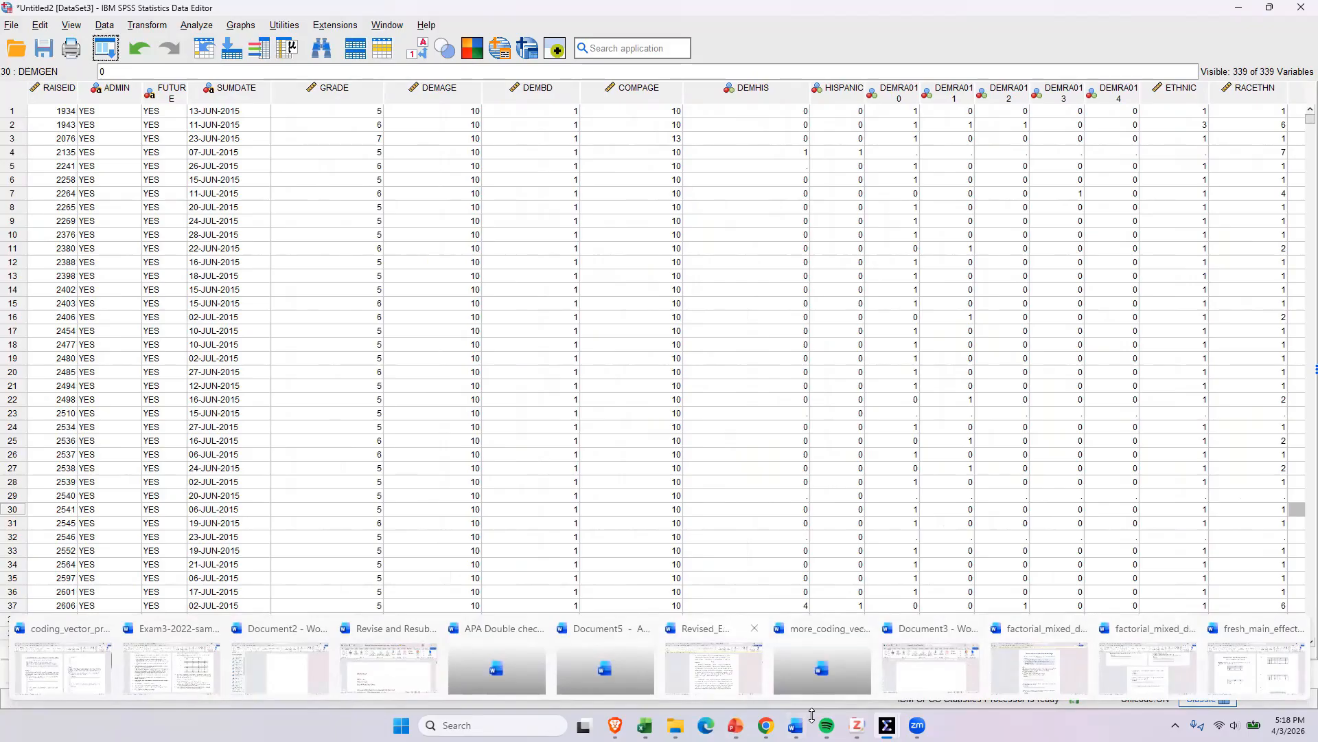
click(714, 659)
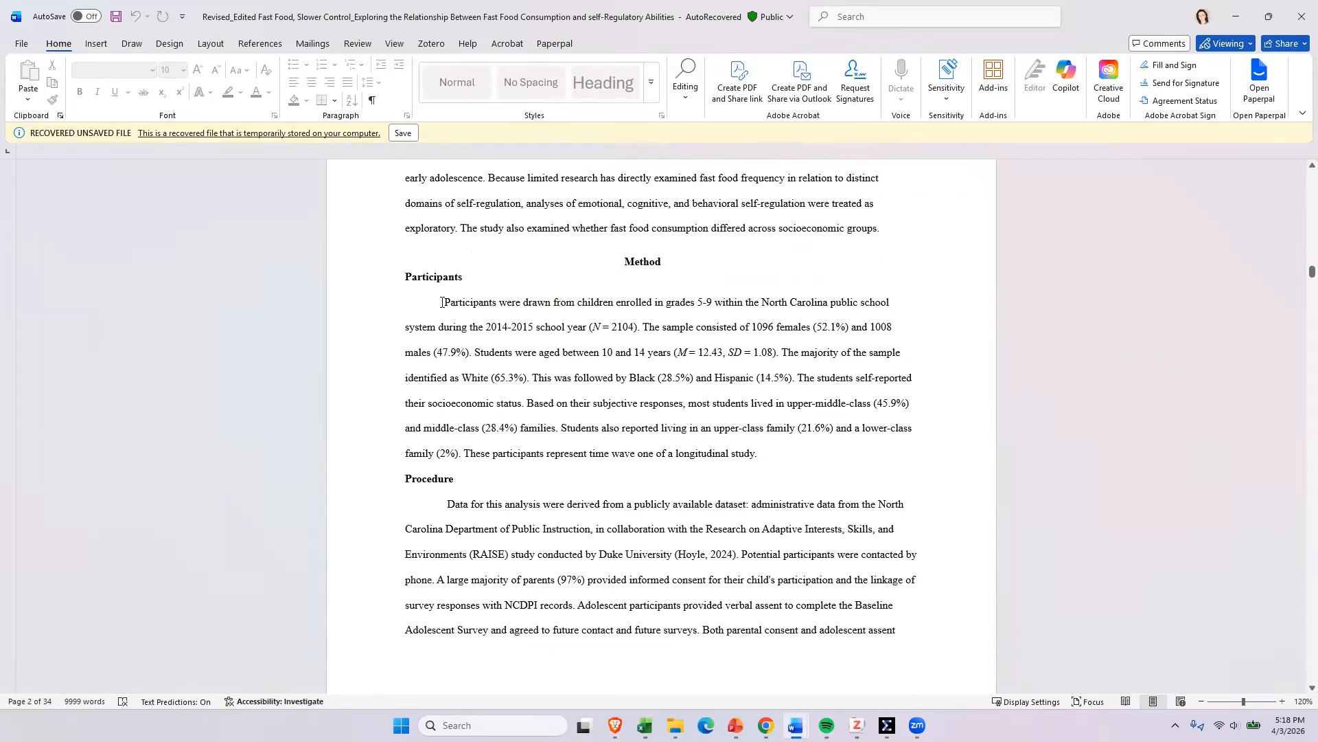
drag(485, 303, 866, 467)
click(752, 431)
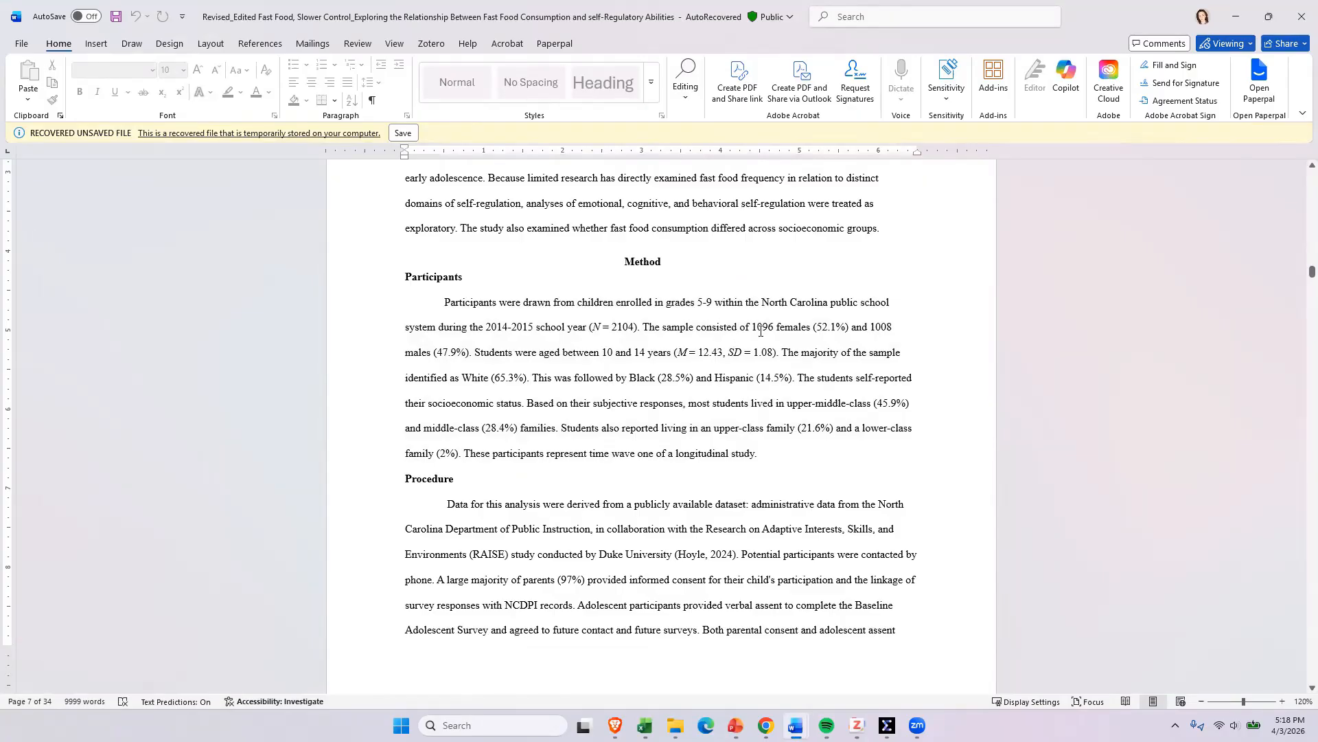
drag(776, 327, 848, 327)
drag(405, 353, 471, 352)
click(552, 378)
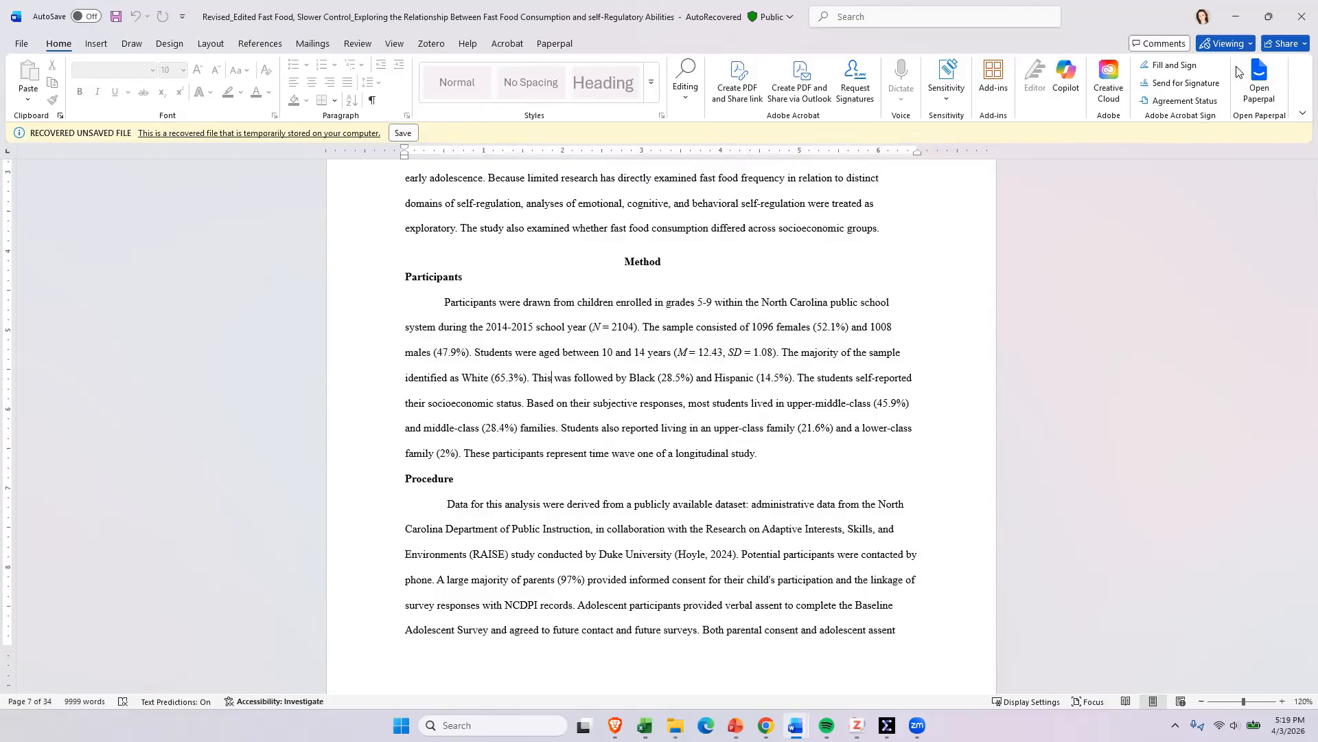
click(1242, 10)
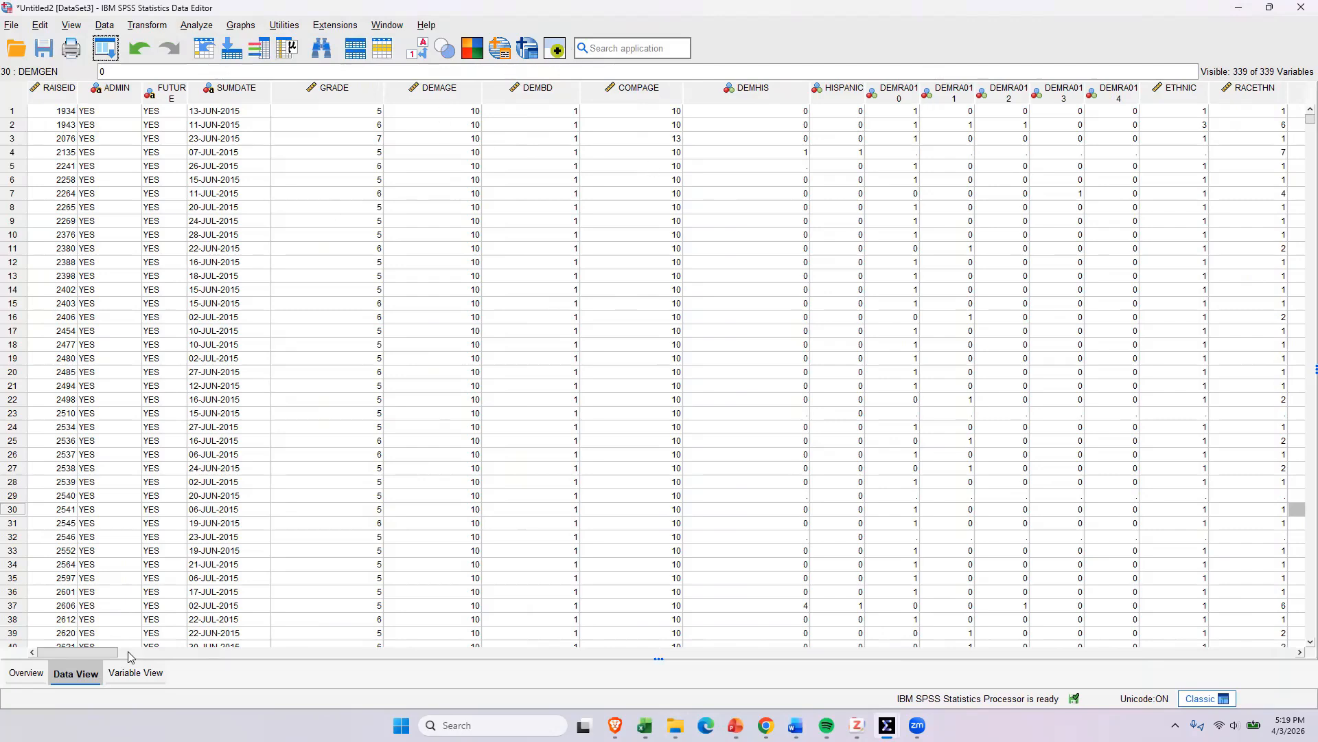
drag(107, 658, 104, 658)
click(199, 25)
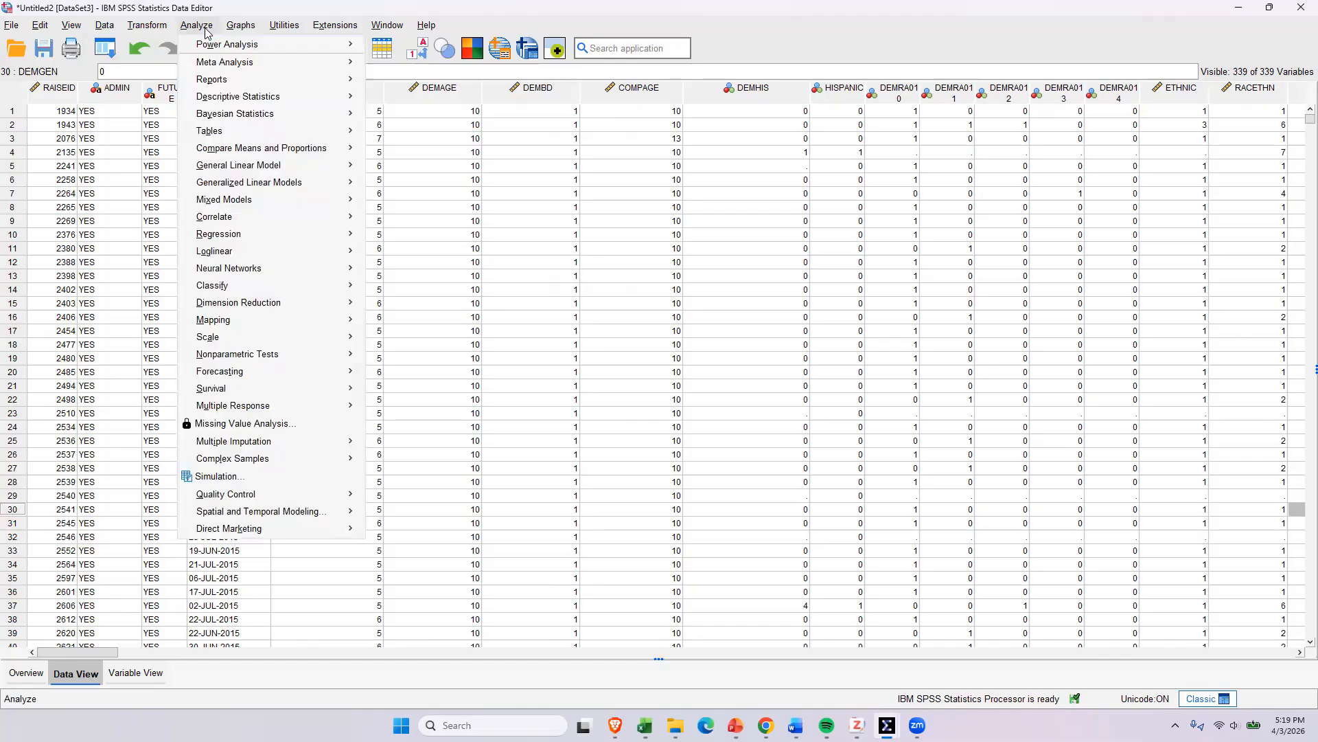
mouse_move(260, 101)
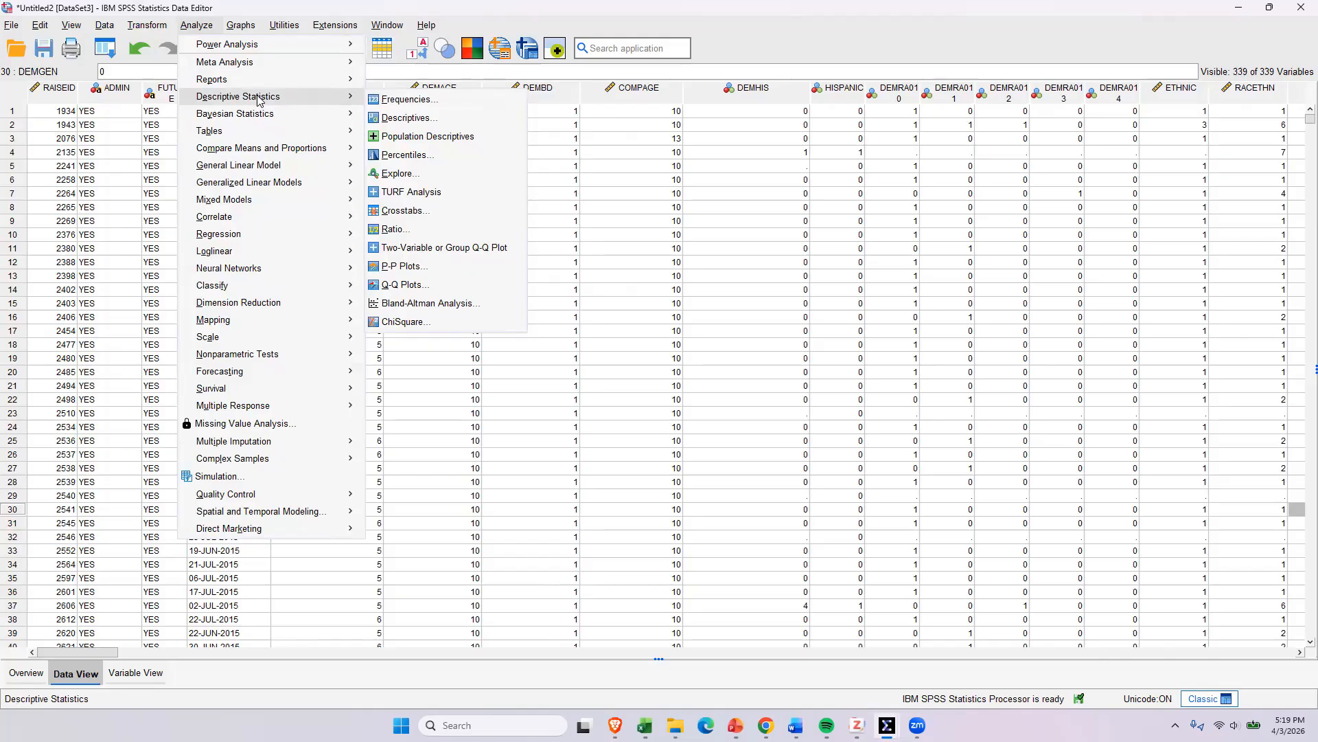
click(869, 18)
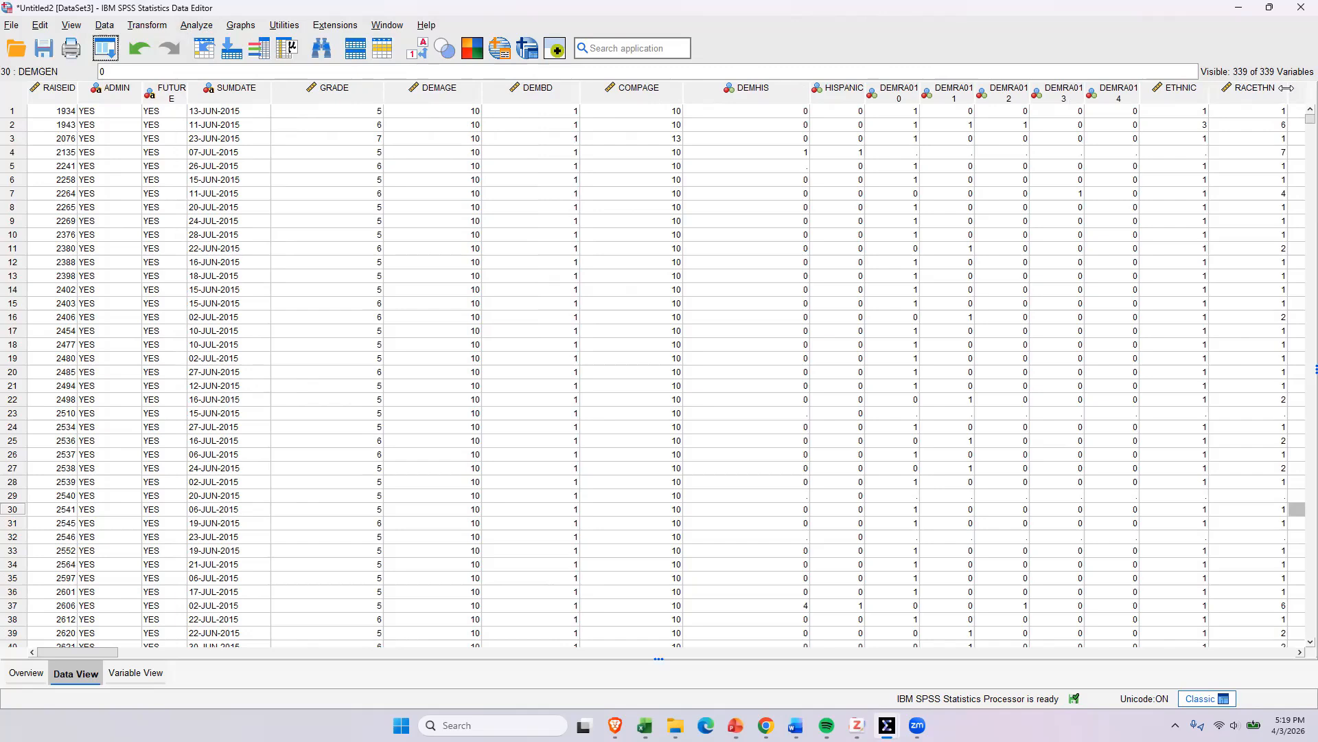
drag(88, 652, 120, 649)
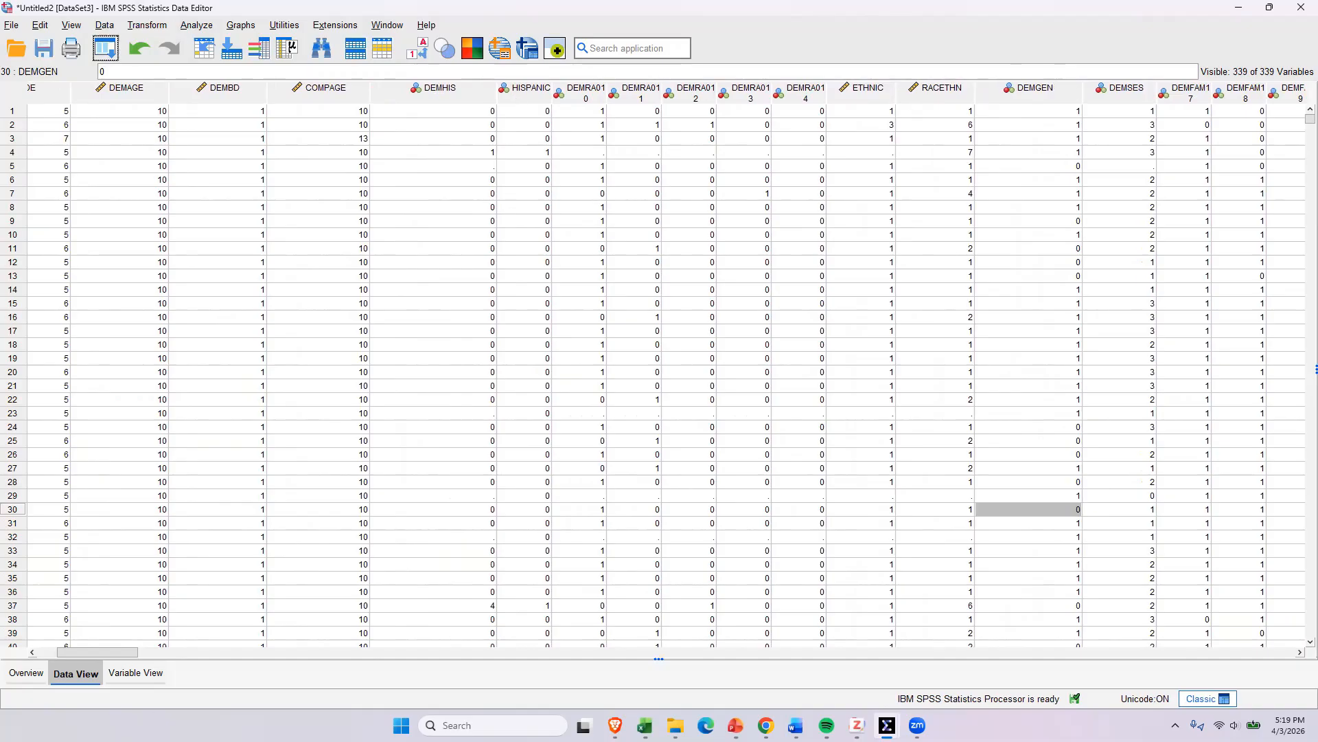
drag(125, 653, 103, 654)
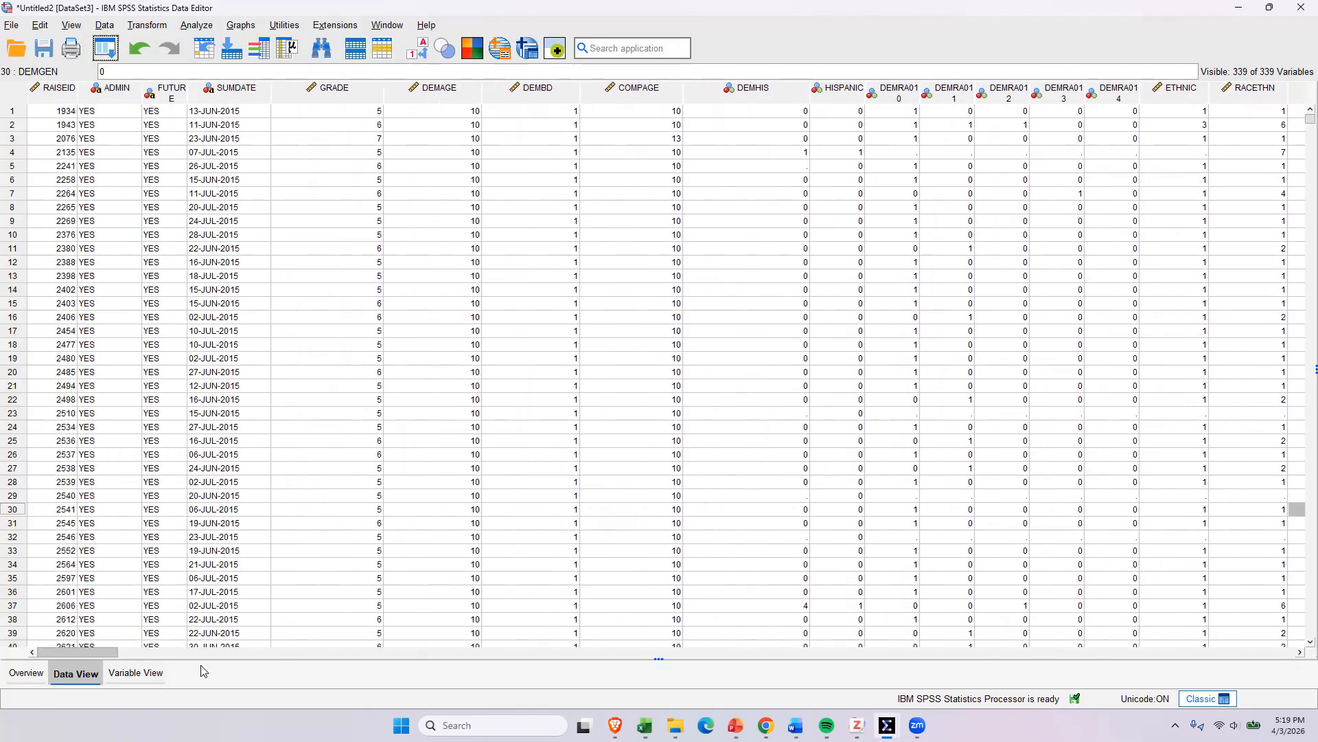
Open the Frequencies analysis and remove all variables left over in its analysis list
click(195, 26)
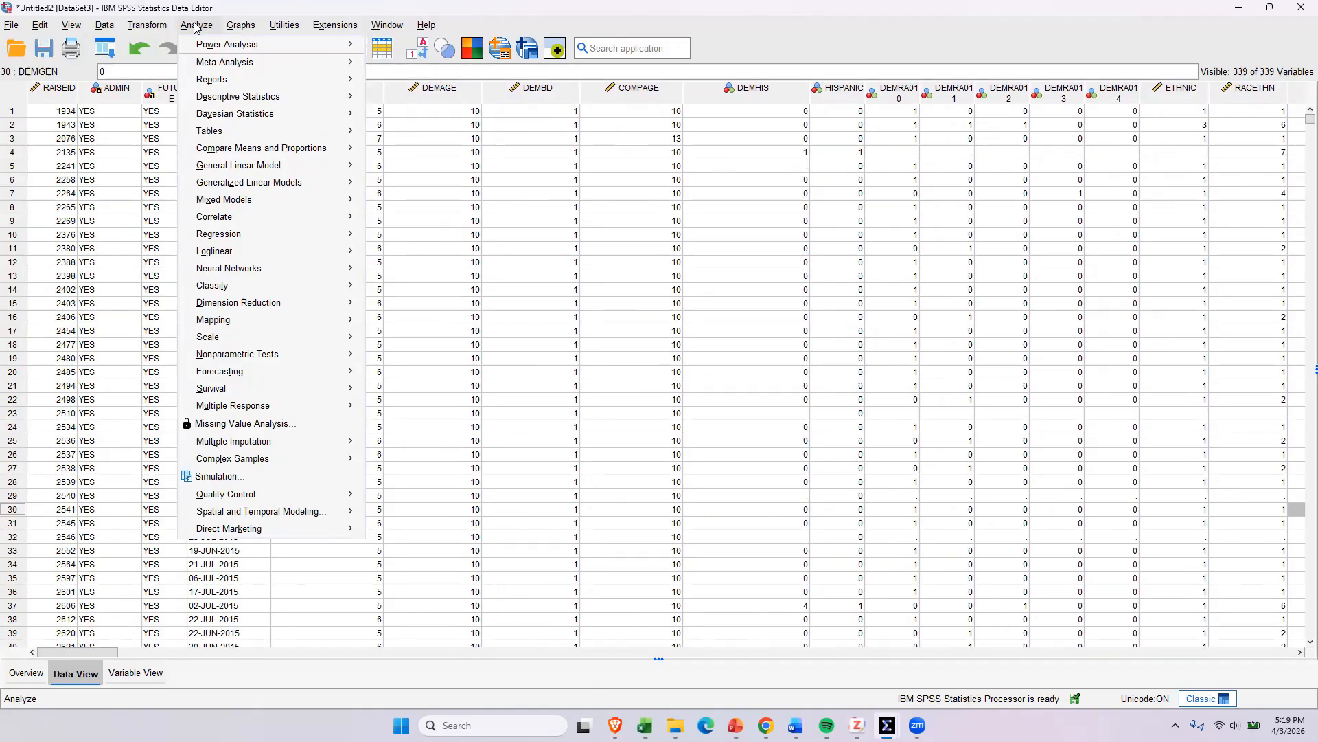
mouse_move(238, 97)
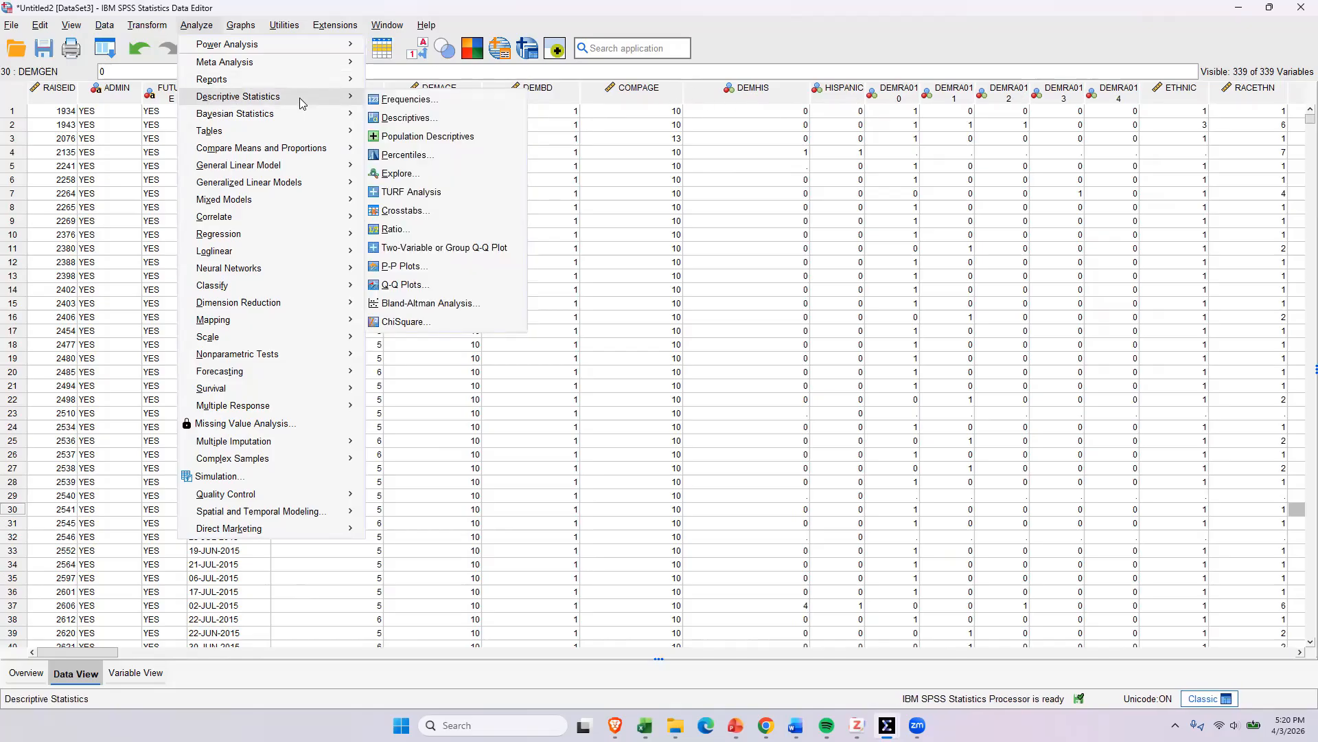
click(398, 104)
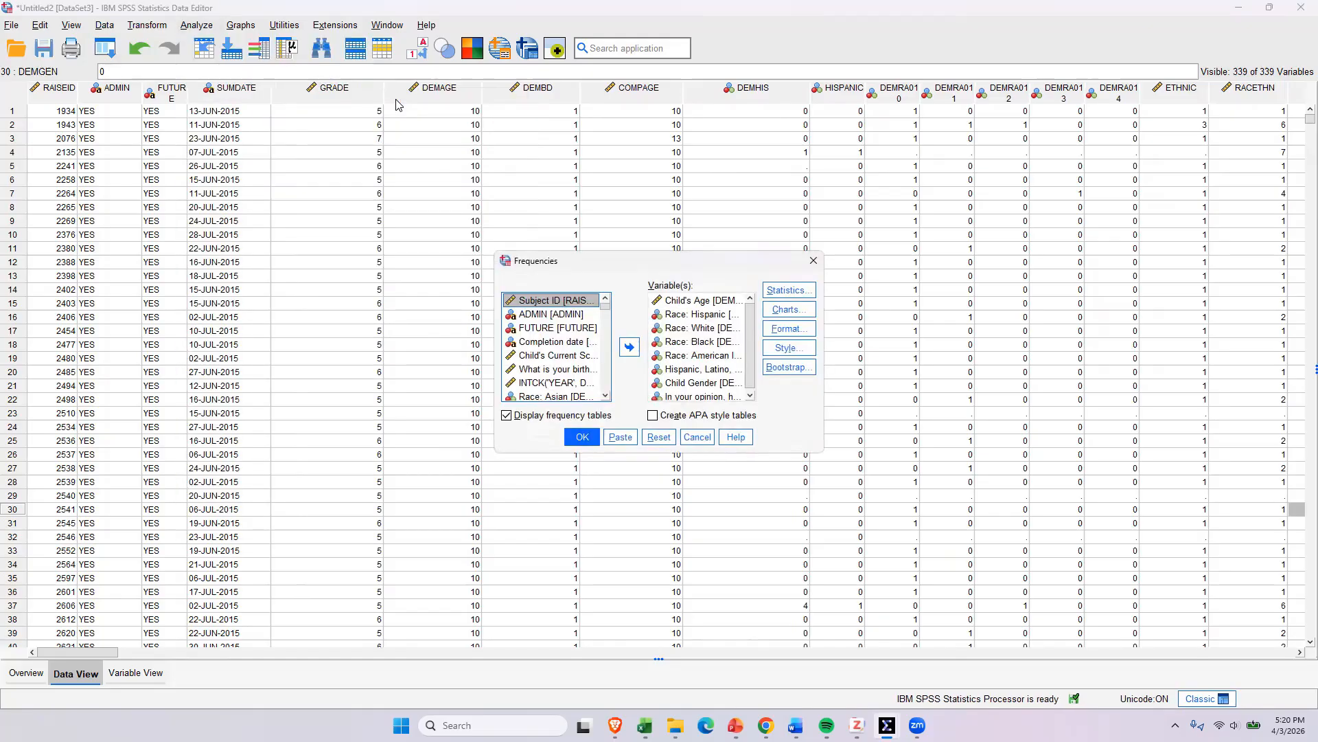
click(629, 347)
double_click(682, 302)
double_click(690, 302)
double_click(692, 302)
click(708, 300)
click(629, 347)
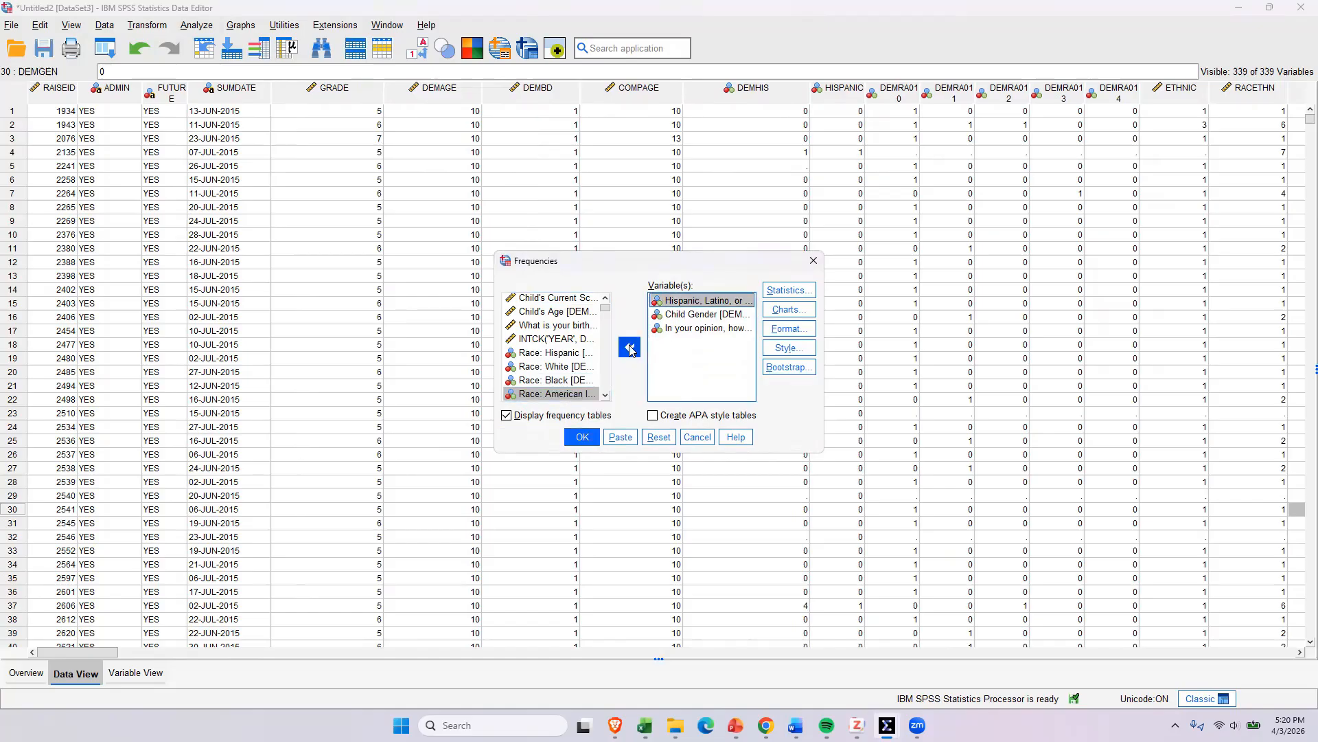
click(629, 347)
click(689, 302)
click(629, 347)
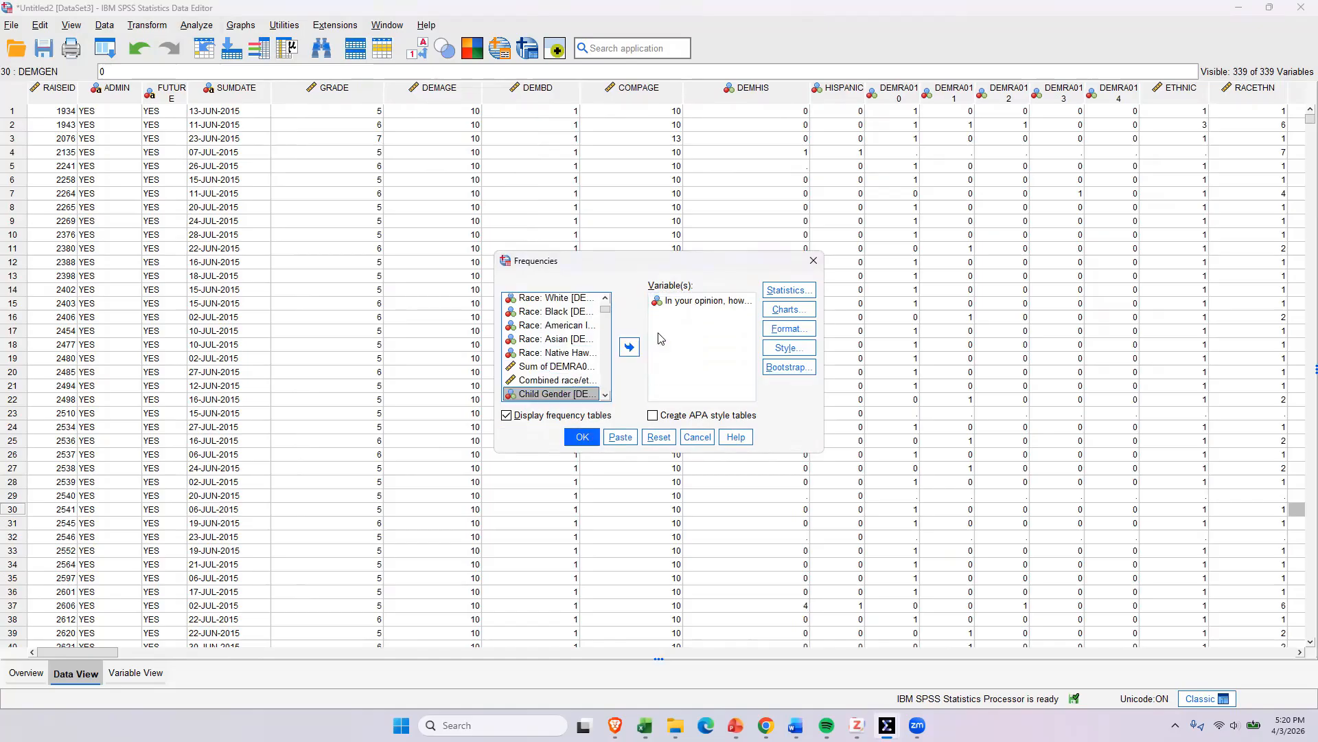
click(687, 303)
click(631, 353)
Add the Child's Age and child's current school grade variables to the Frequencies analysis
click(607, 318)
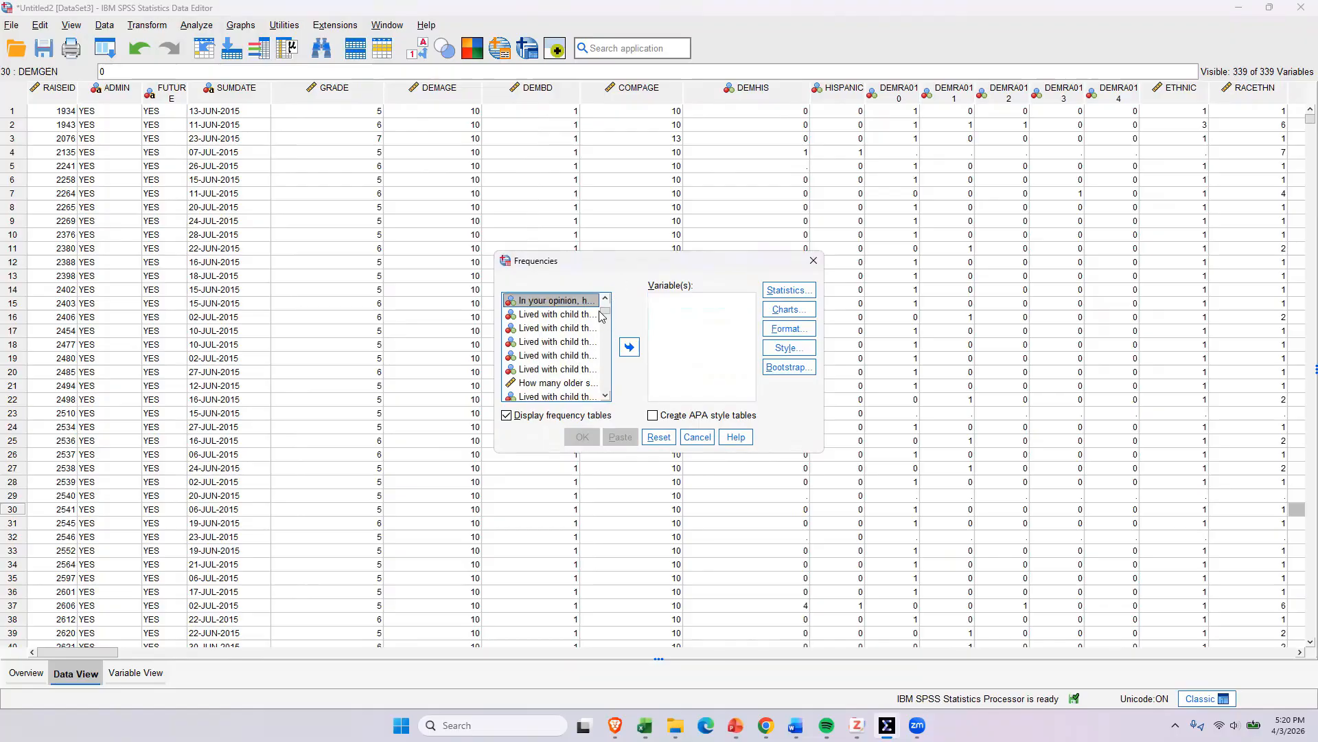
drag(605, 313, 610, 300)
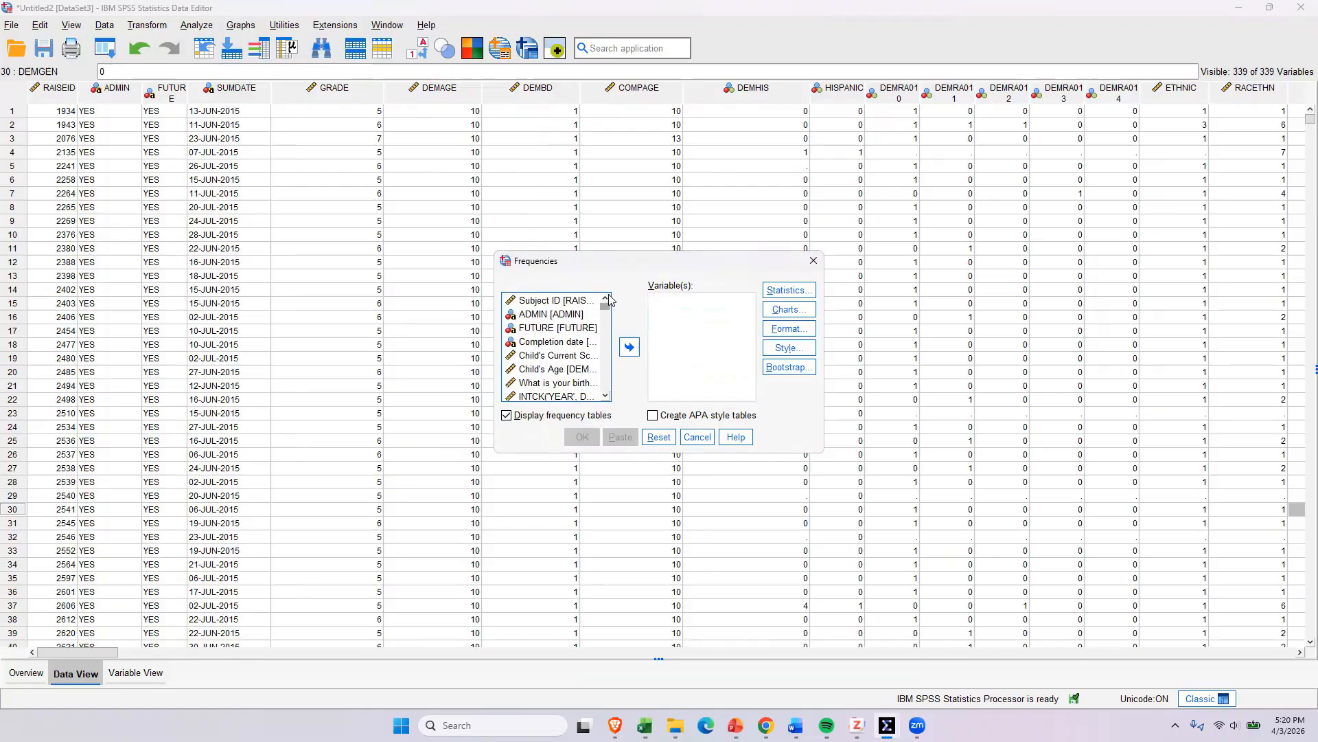
click(607, 397)
click(546, 355)
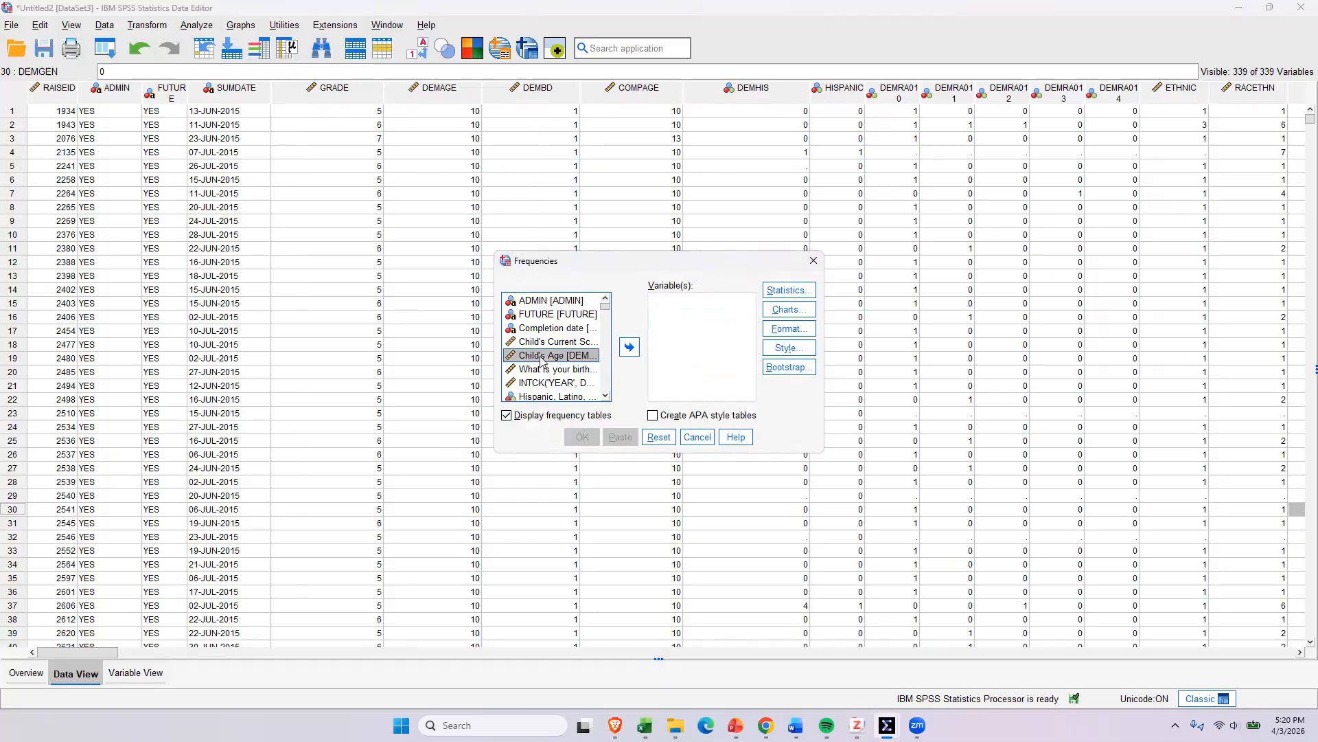
click(629, 349)
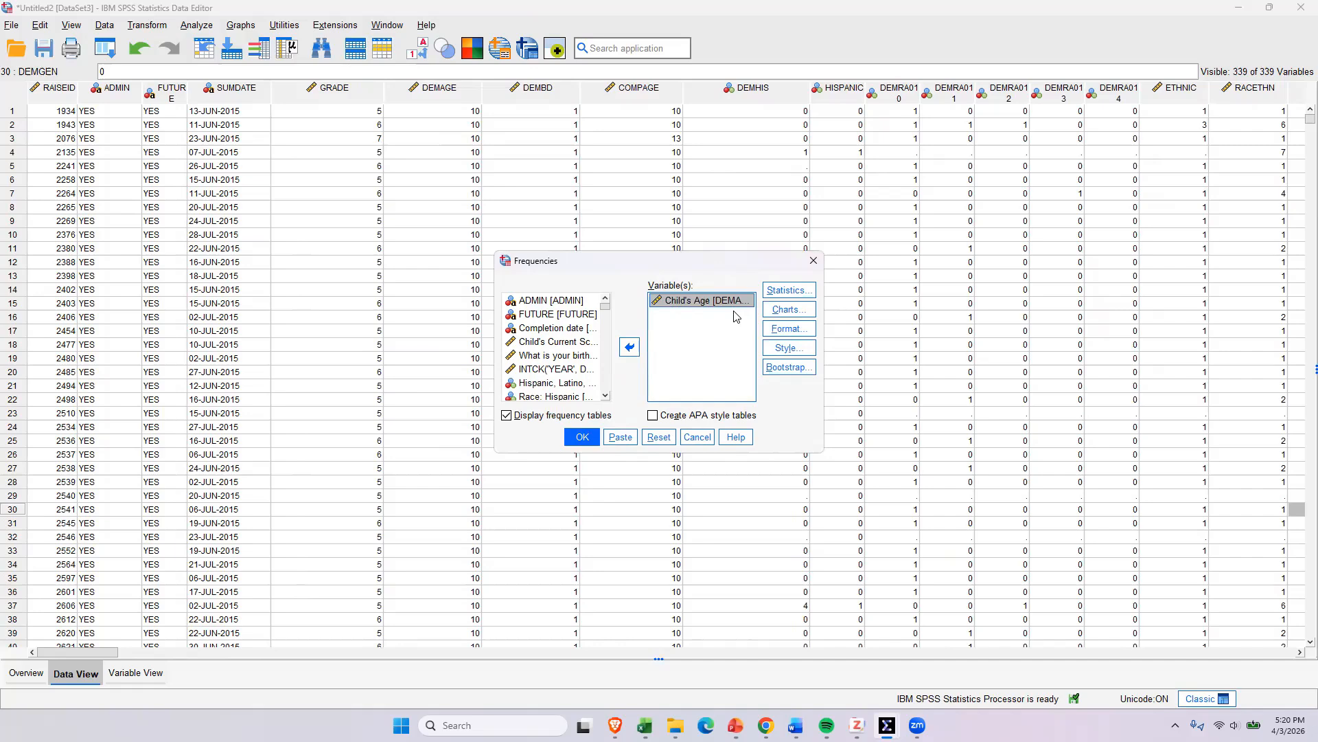
click(576, 343)
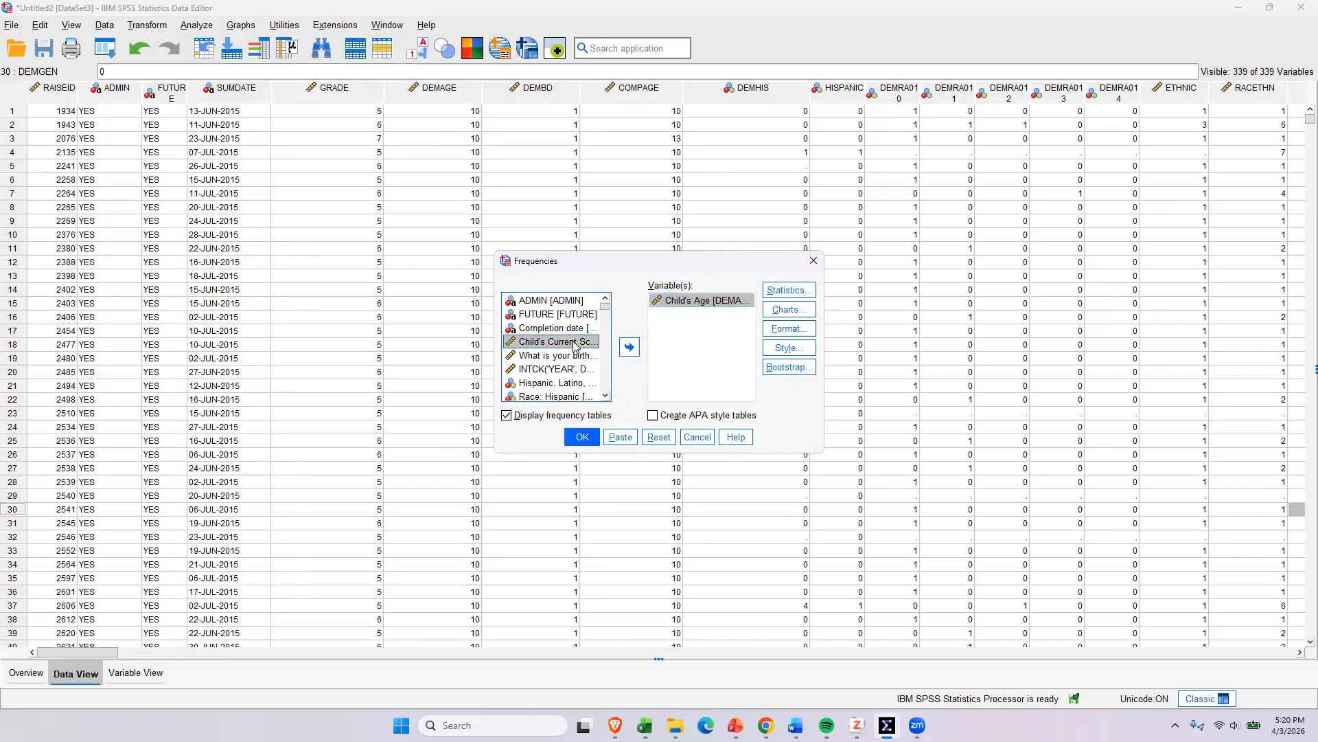
click(630, 347)
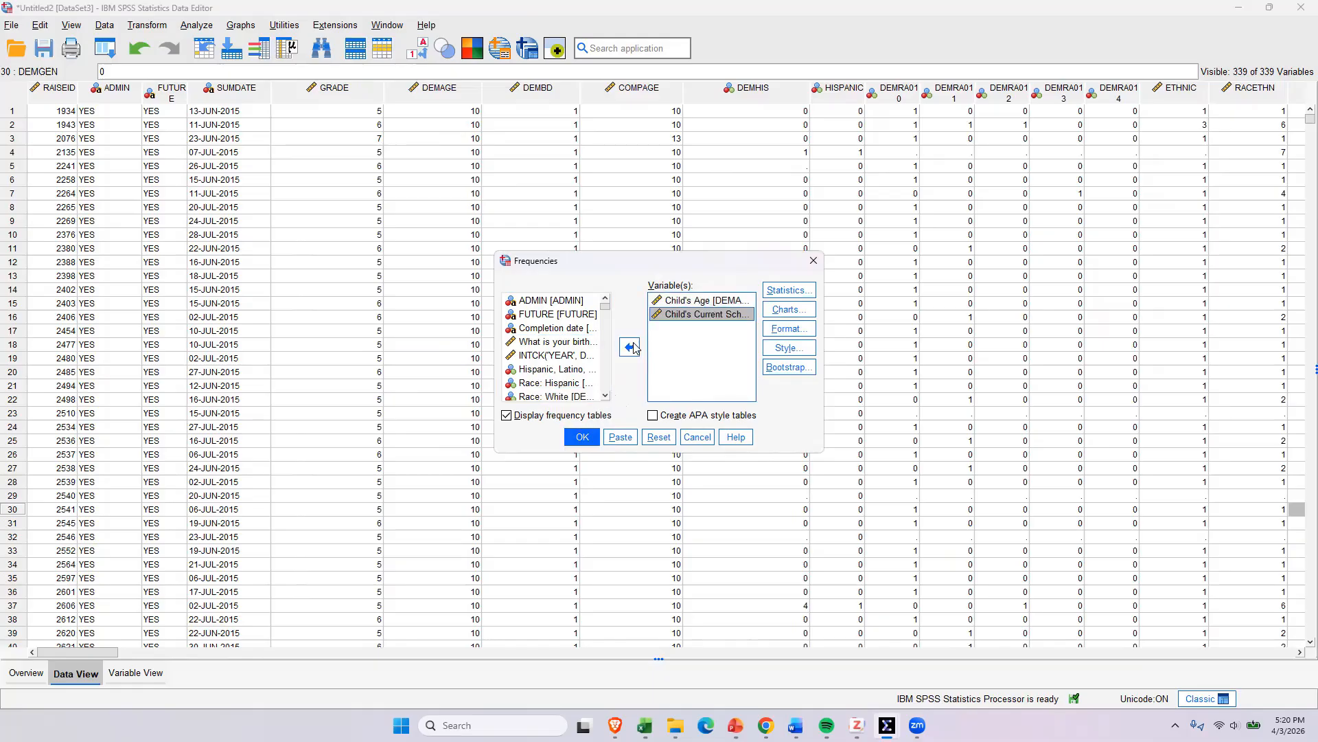
Add the Race variables Hispanic, White, Black, American Indian and Asian to the Frequencies analysis
click(605, 396)
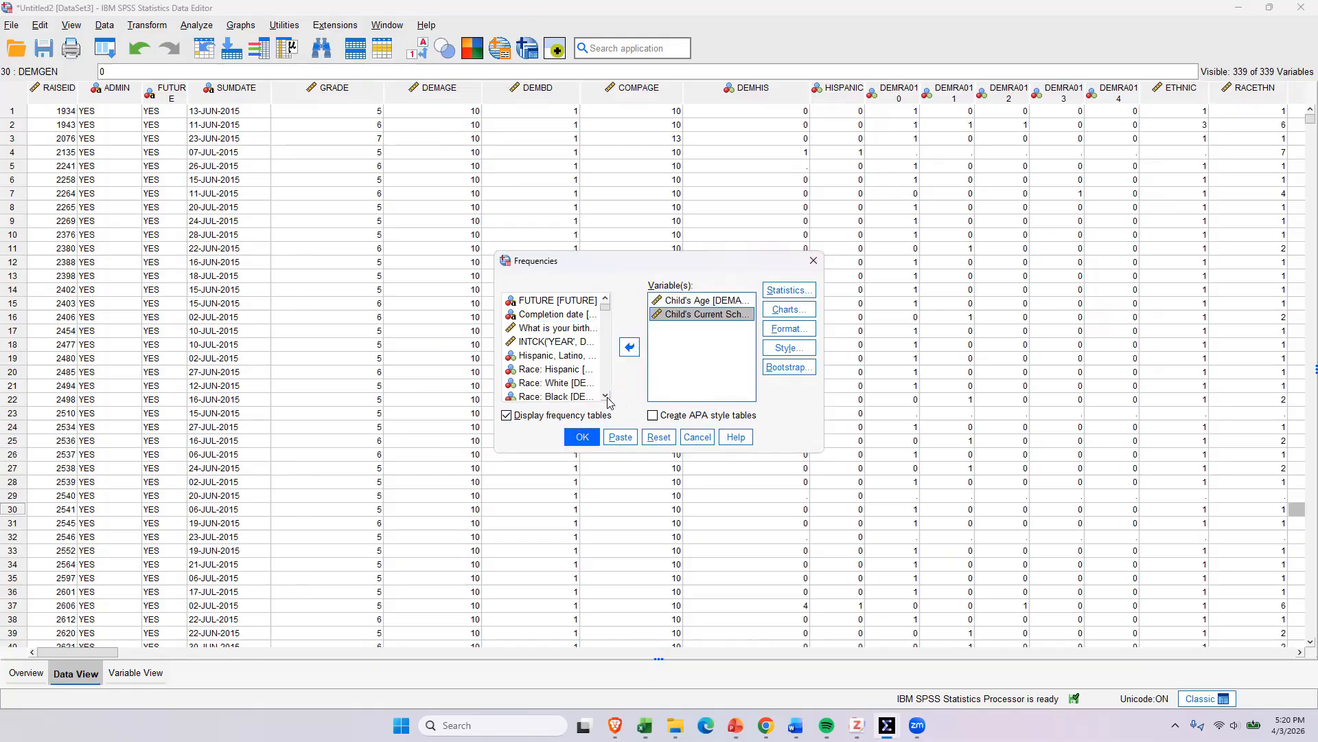
click(556, 370)
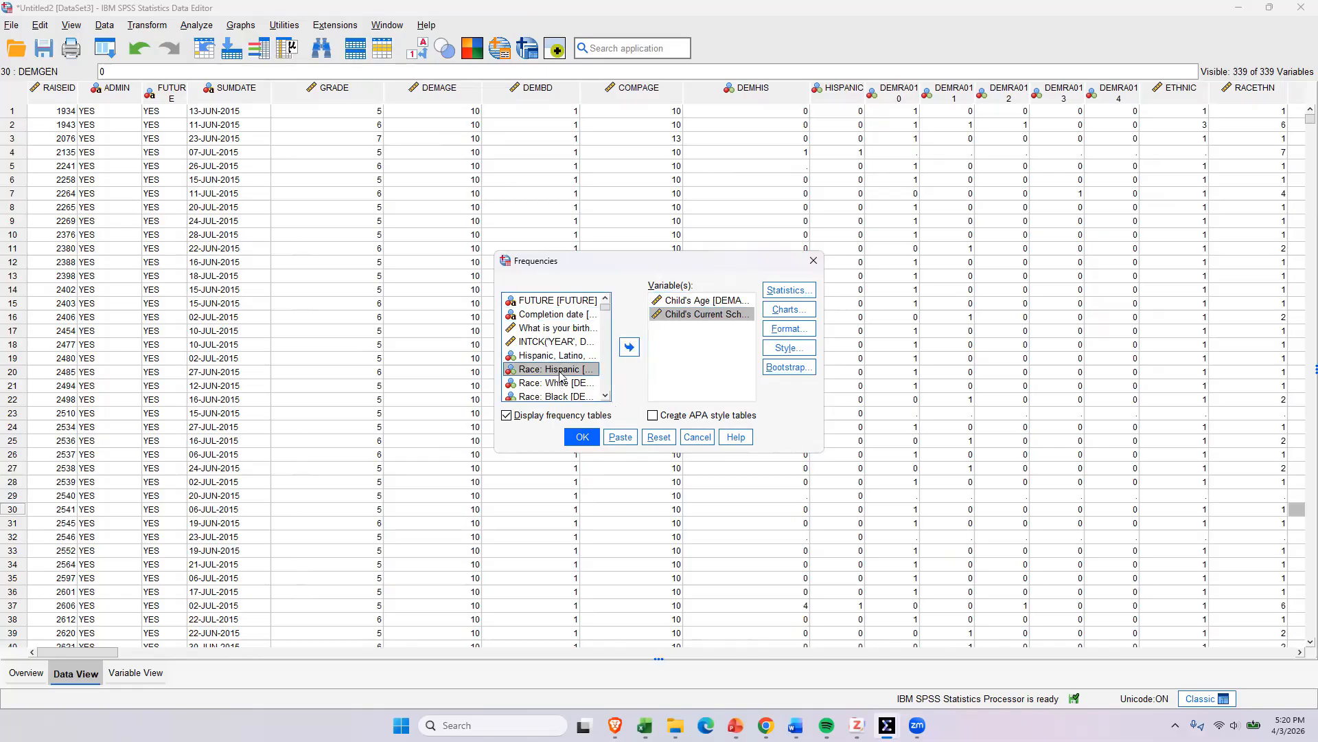
click(630, 349)
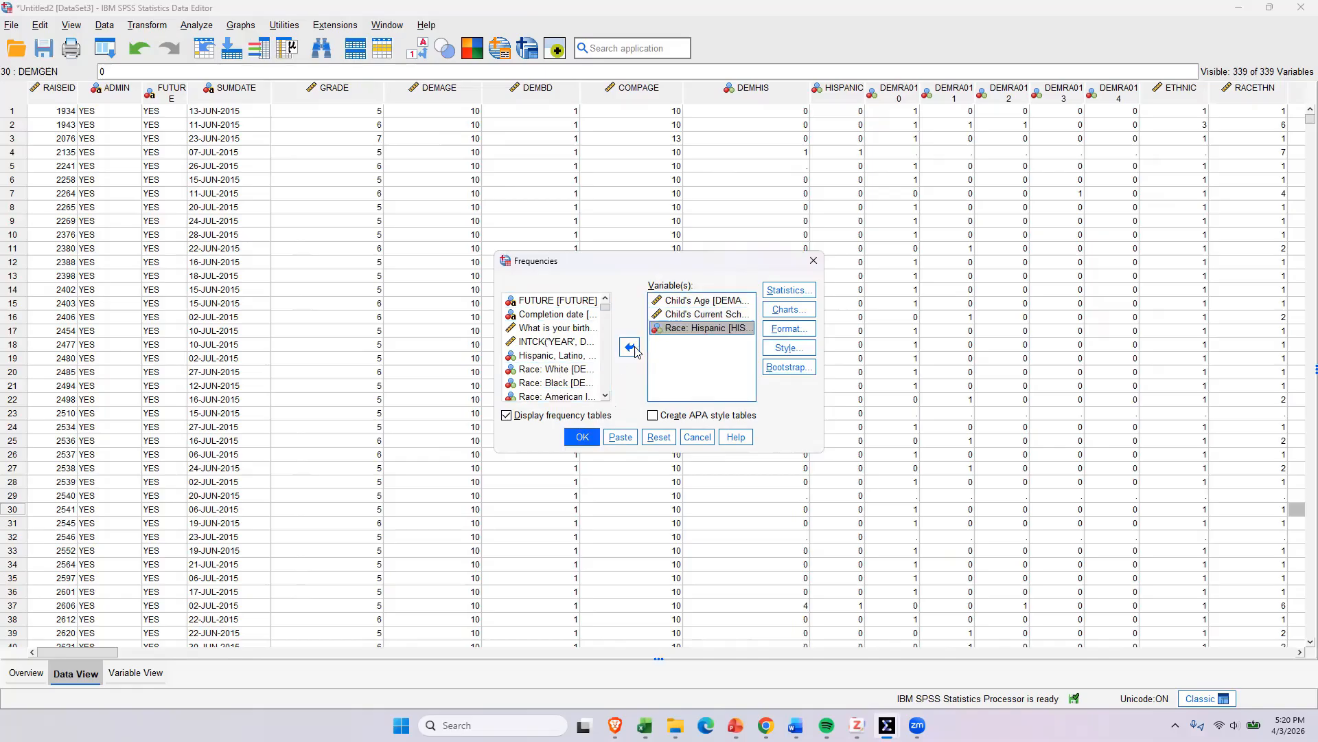
click(570, 371)
click(631, 349)
click(569, 371)
click(630, 348)
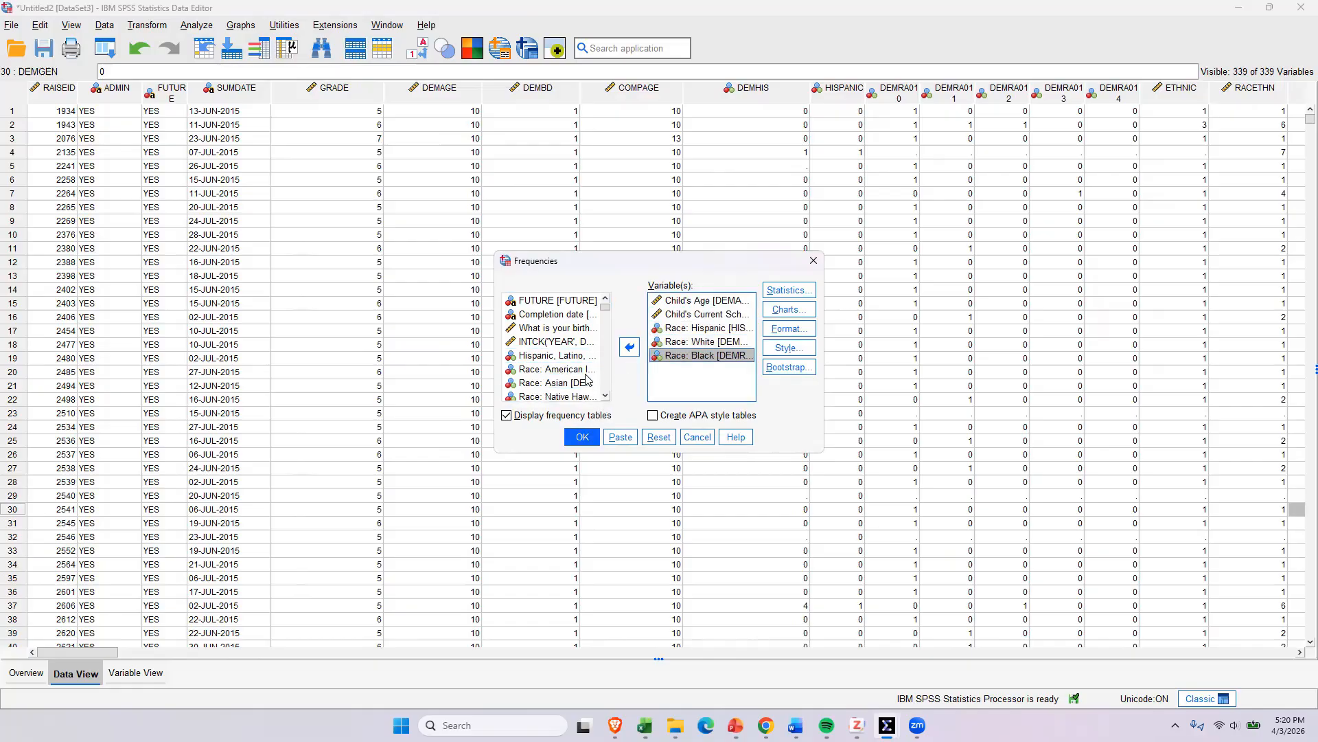
click(586, 371)
click(631, 348)
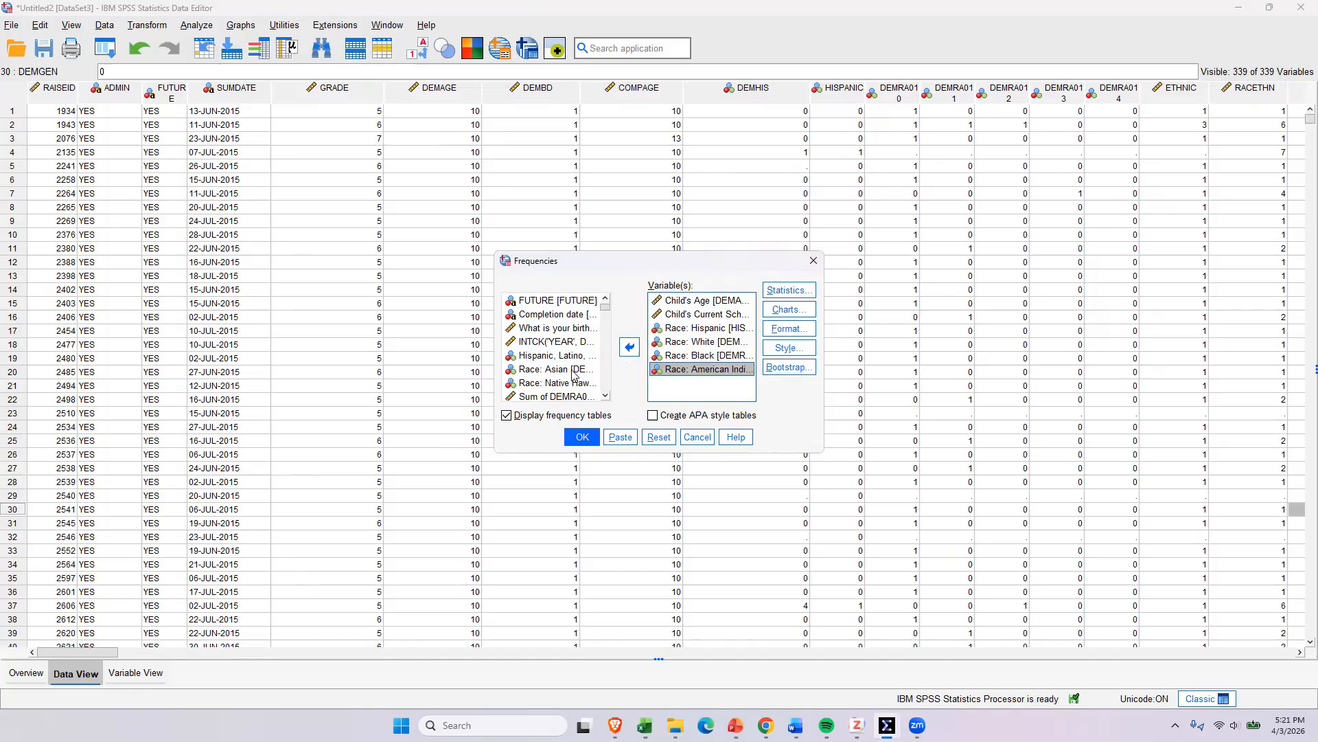
click(574, 371)
click(631, 348)
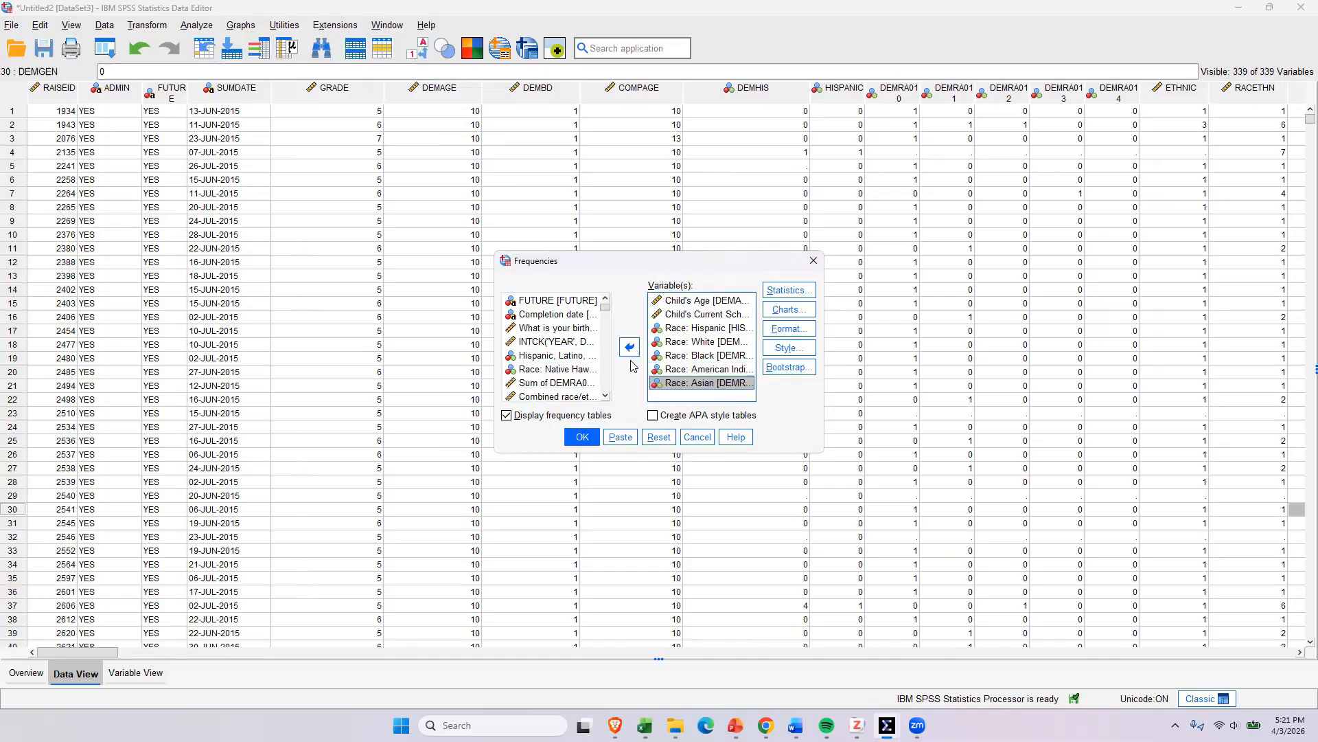
Add the Child Gender variable to the Frequencies analysis
click(605, 397)
click(605, 396)
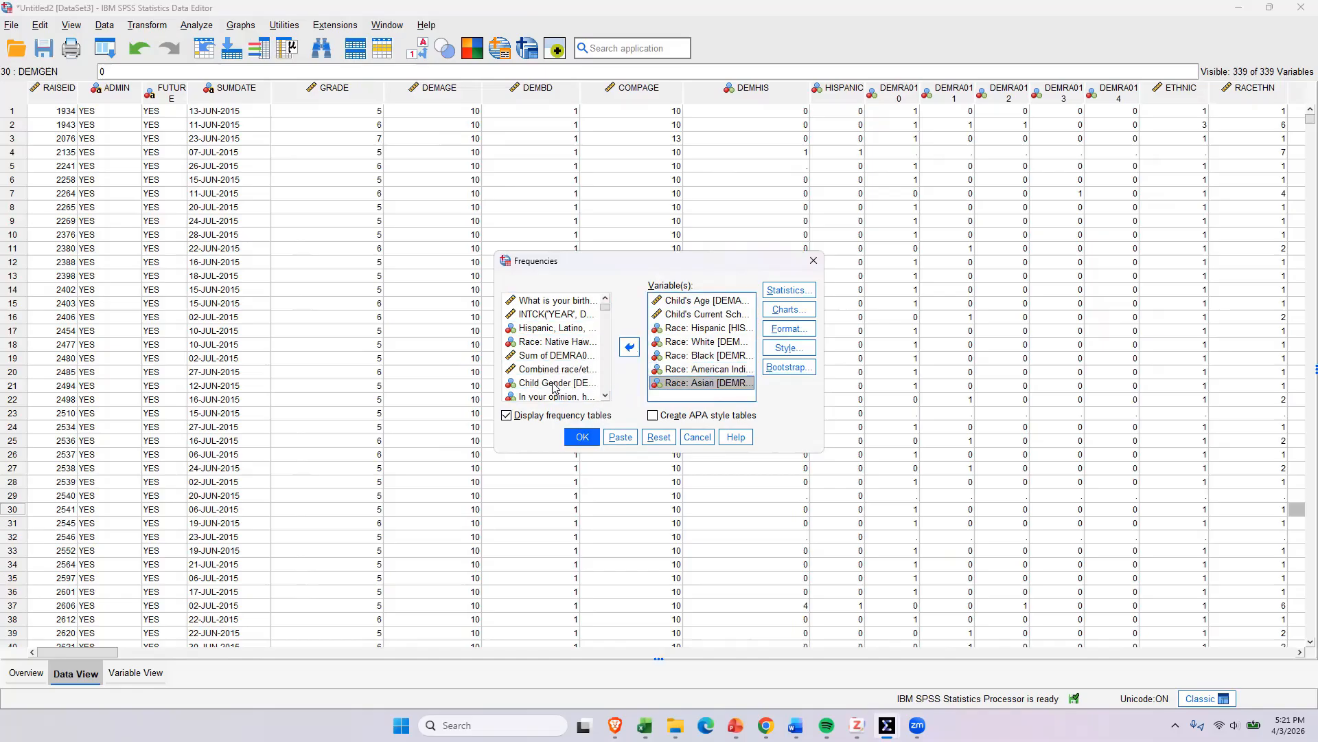
click(555, 384)
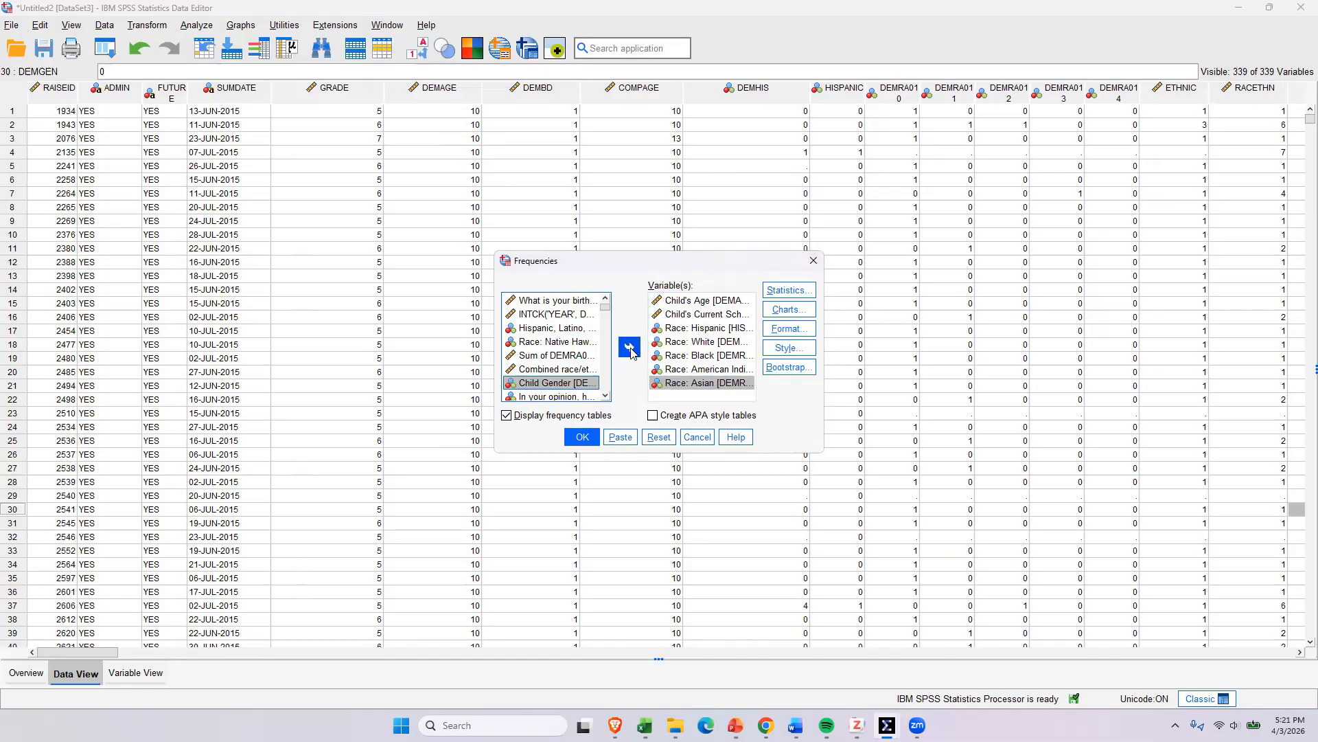
click(630, 349)
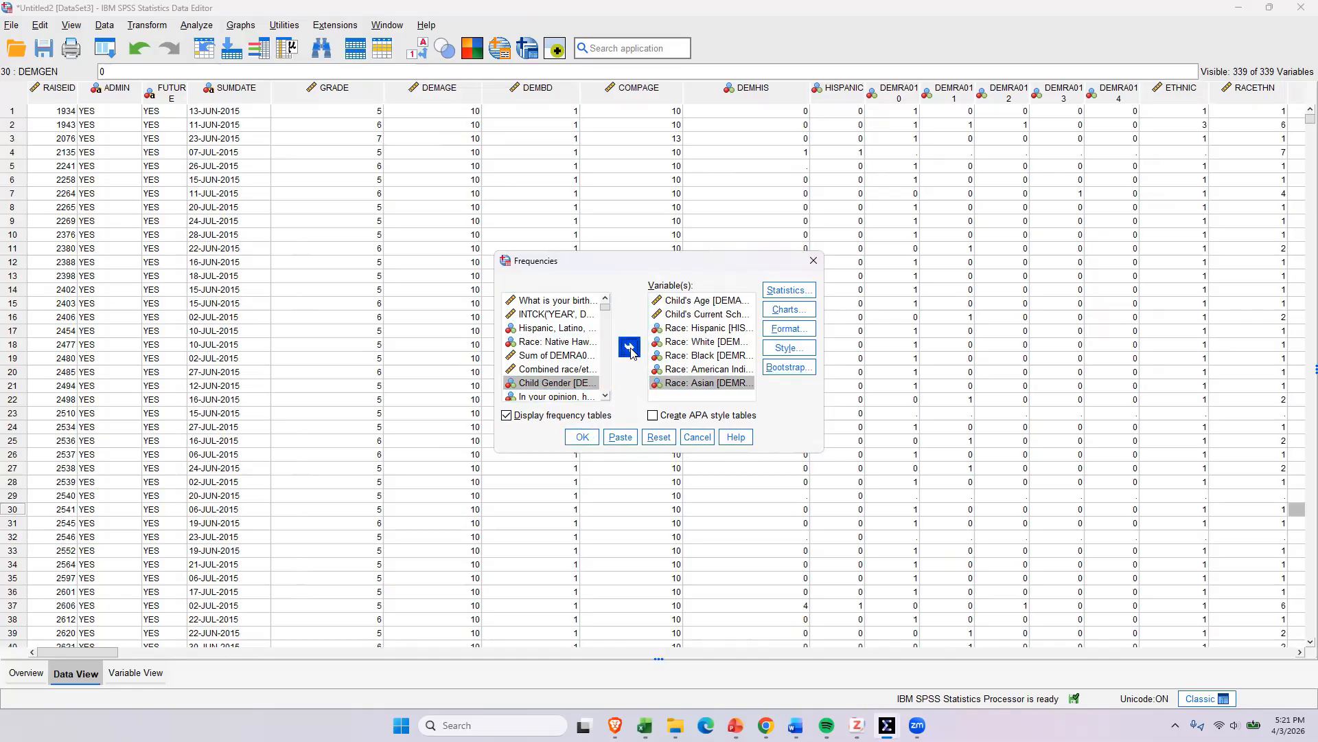
Add the variable on how the family is doing financially (DEMSES) to the Frequencies analysis and run it
click(605, 397)
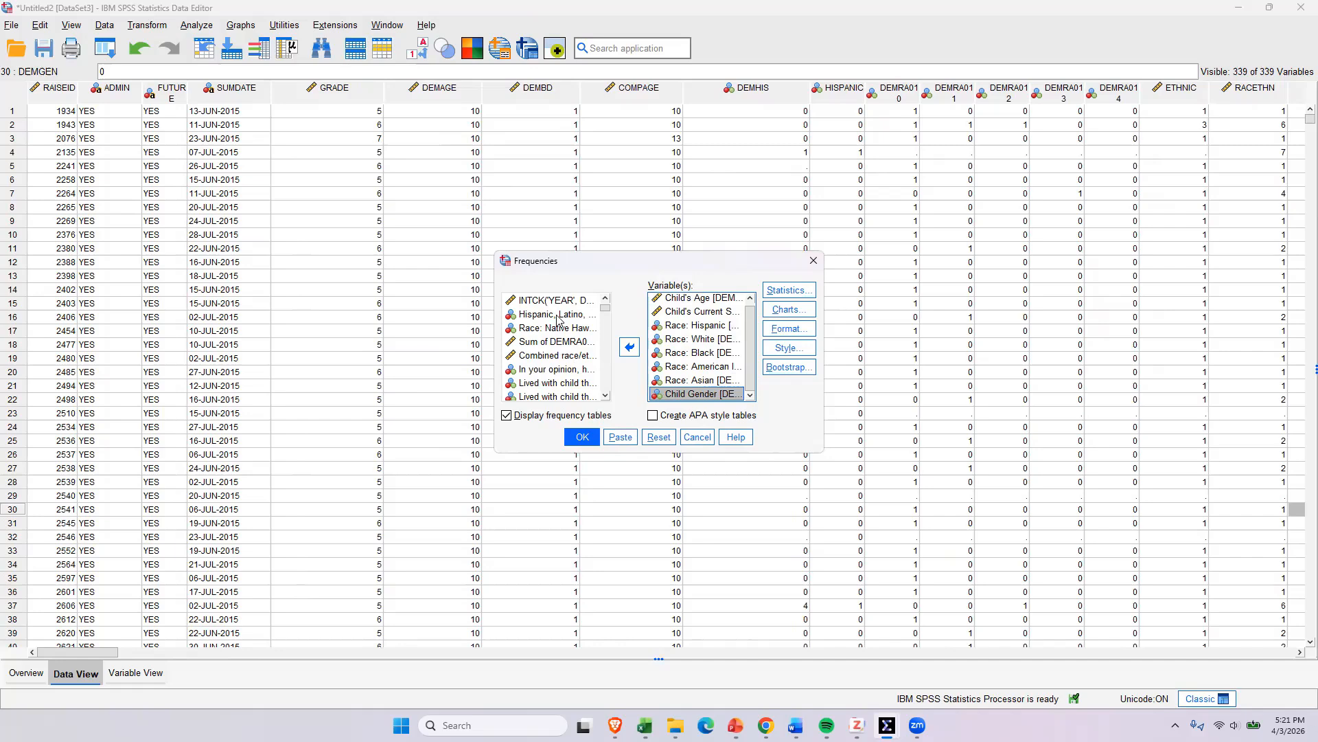
click(551, 371)
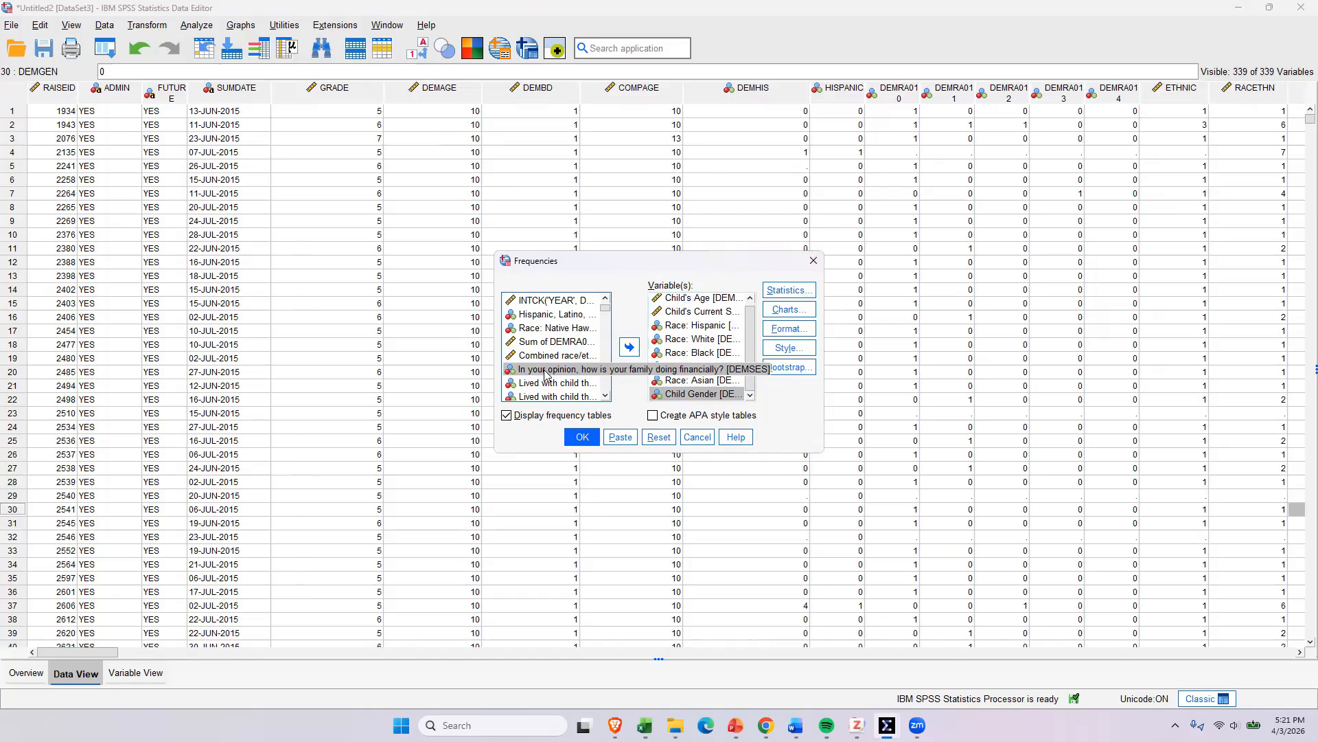
click(580, 371)
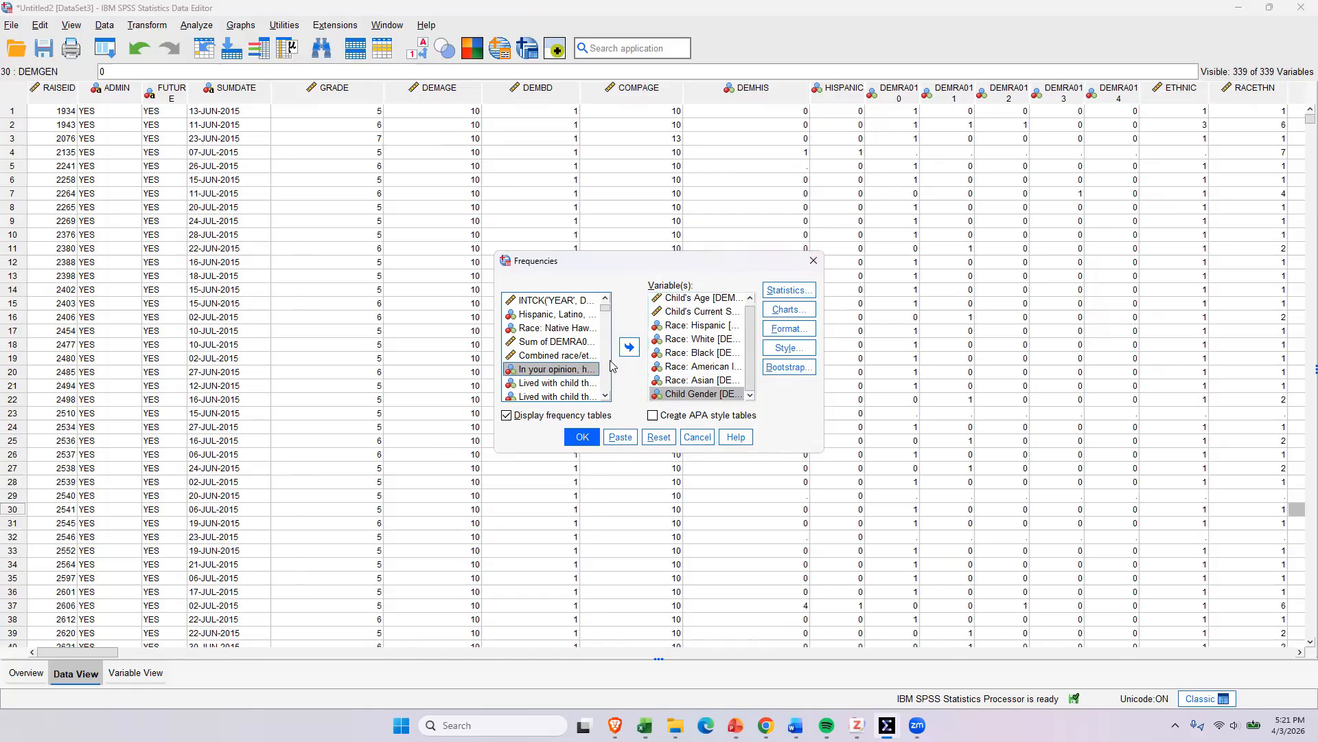
click(632, 350)
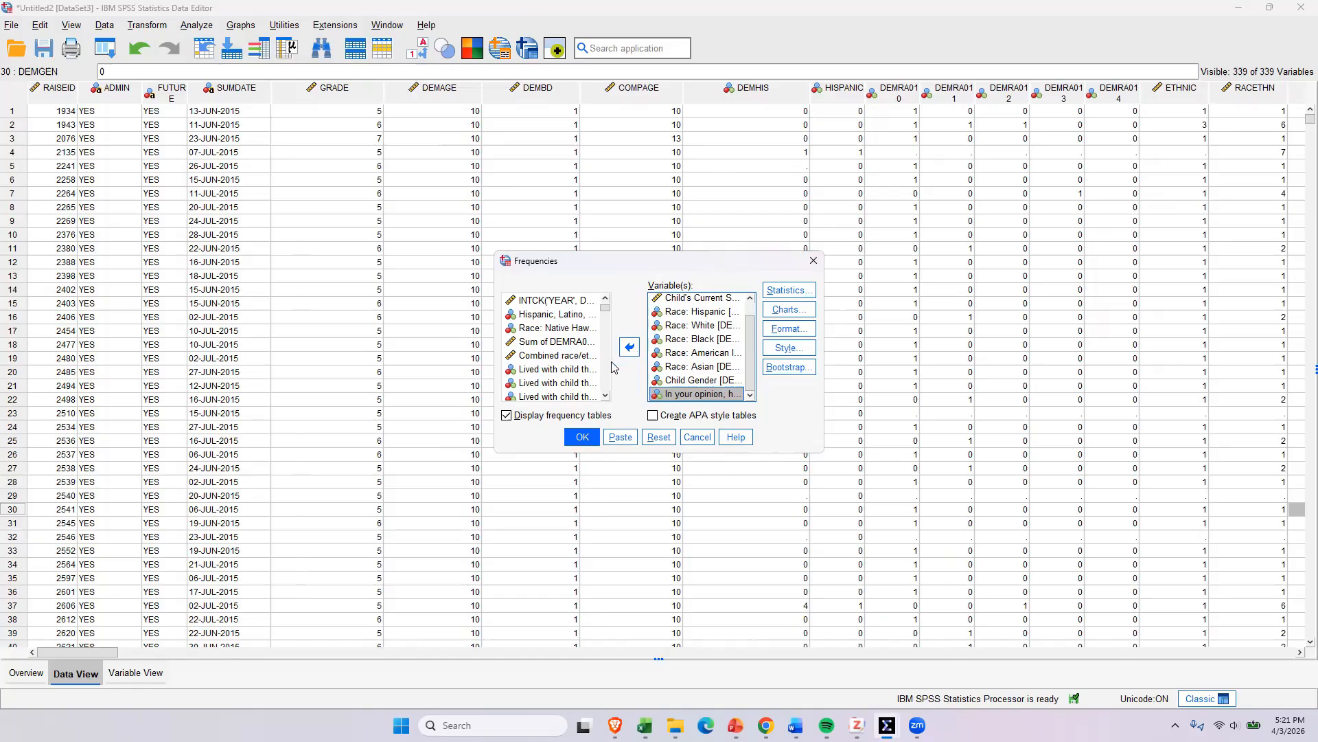
scroll(727, 361, down, 2)
click(580, 440)
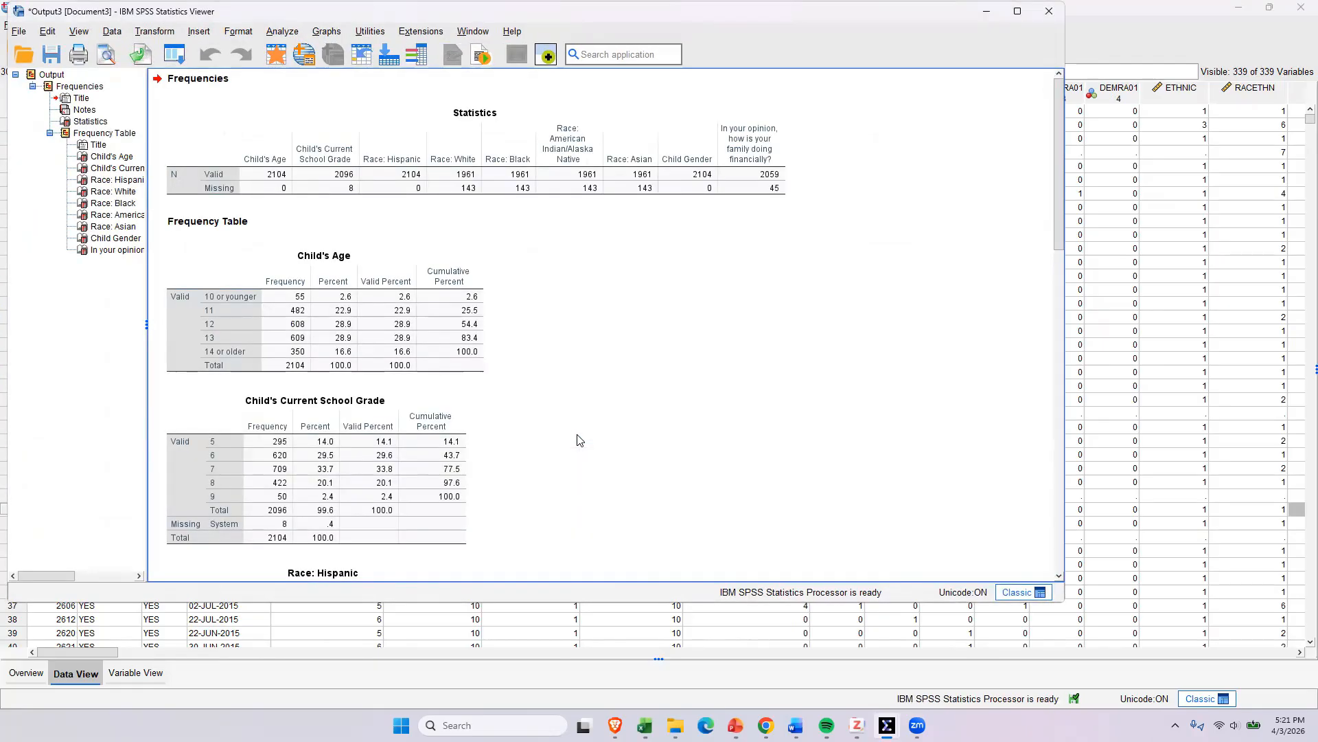
Examine the frequency tables for age, grade, race, gender and family finances in the output
scroll(203, 275, down, 1)
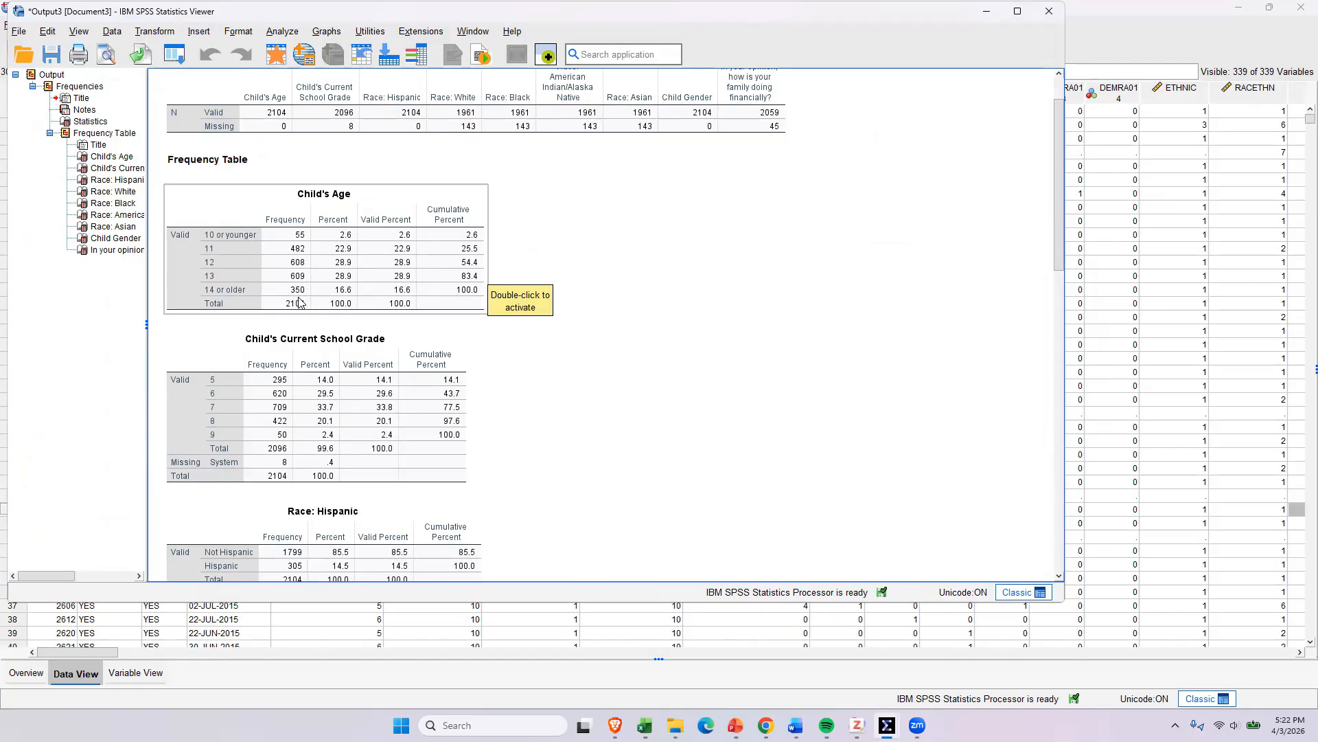
scroll(256, 332, down, 2)
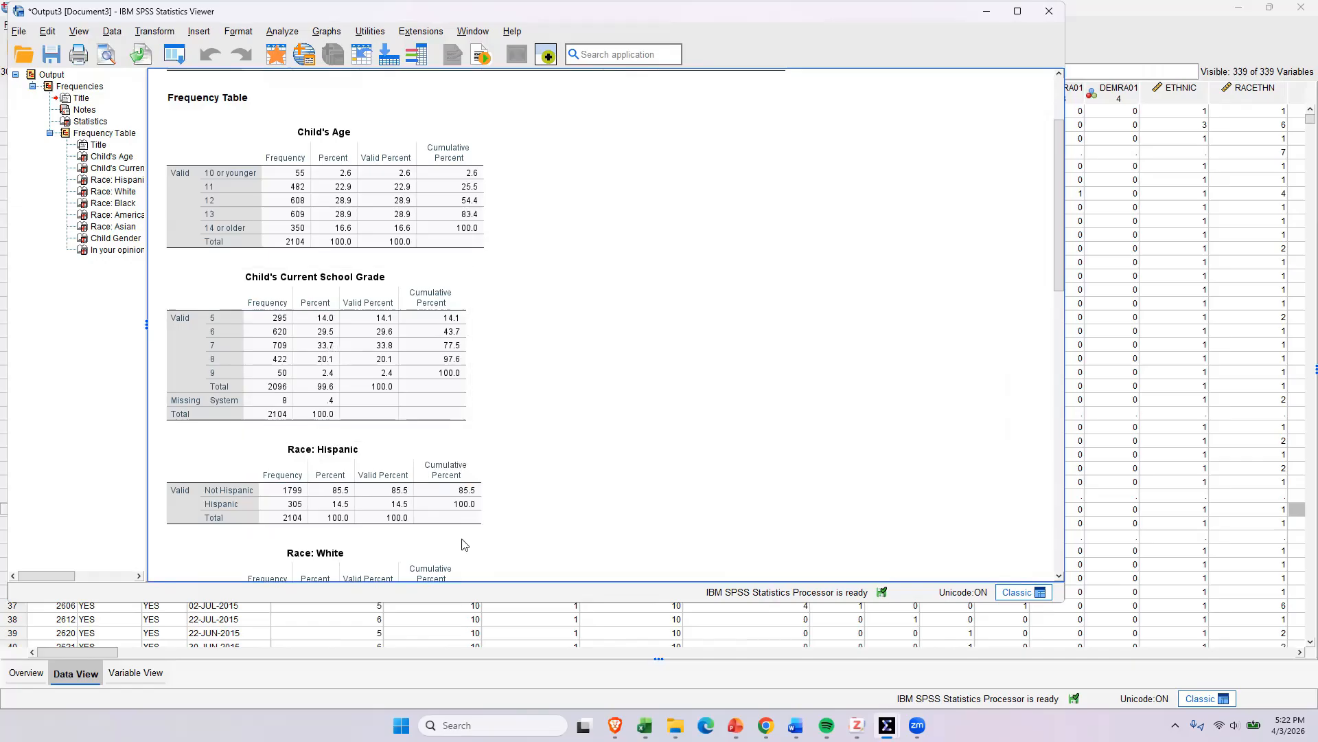
scroll(464, 542, down, 2)
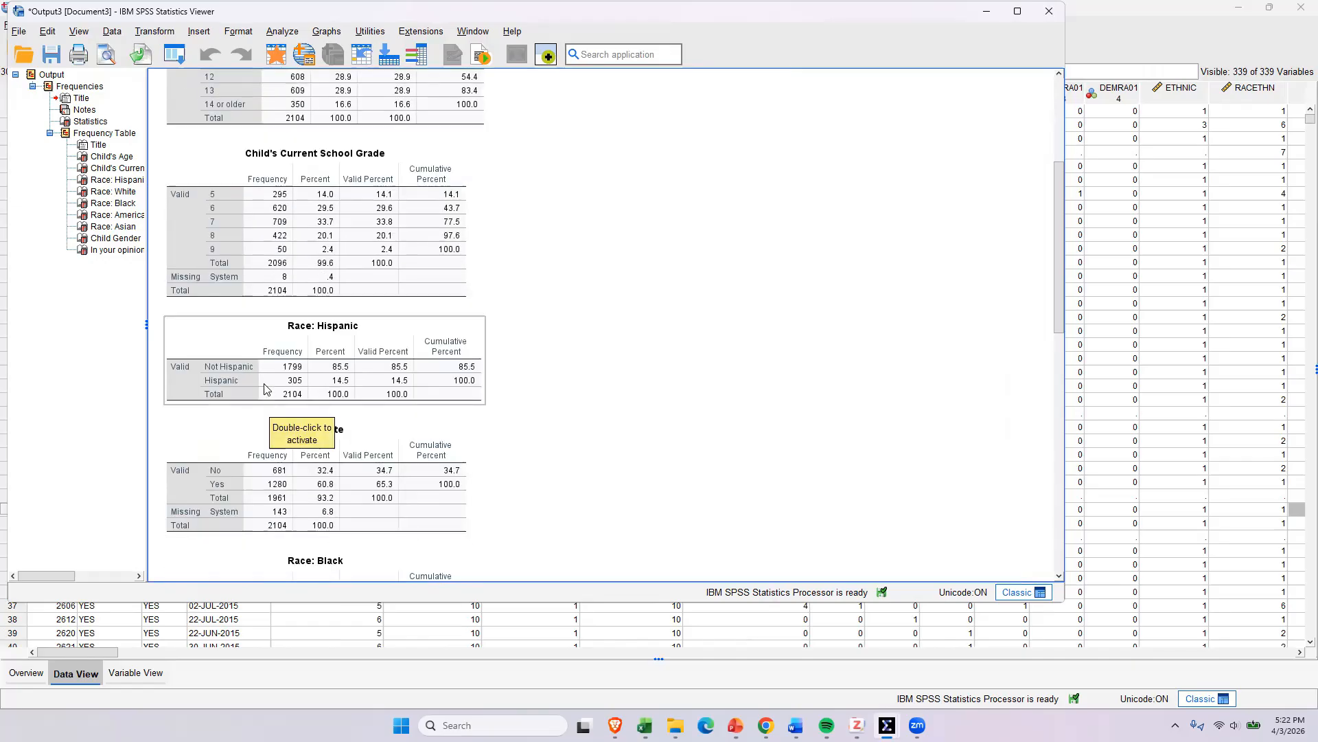
scroll(268, 402, down, 1)
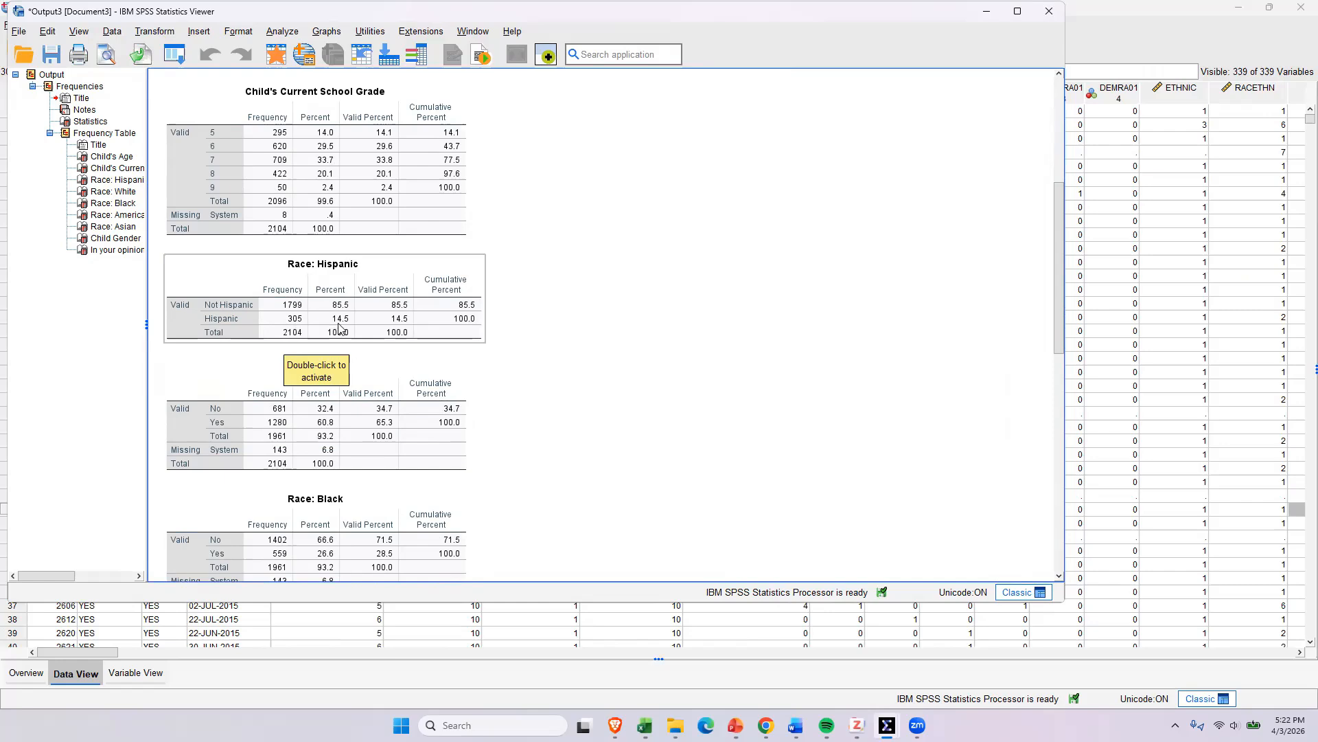
scroll(343, 325, down, 3)
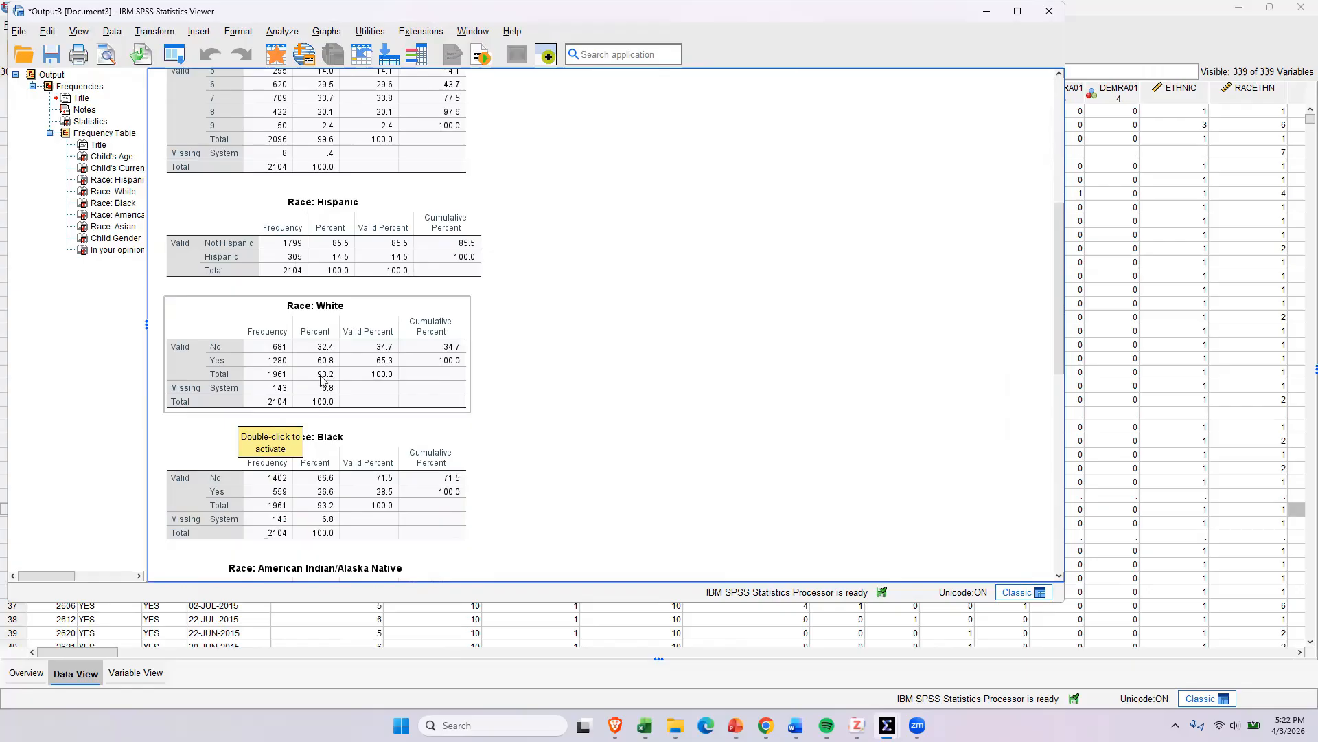
scroll(324, 378, down, 1)
scroll(306, 472, down, 1)
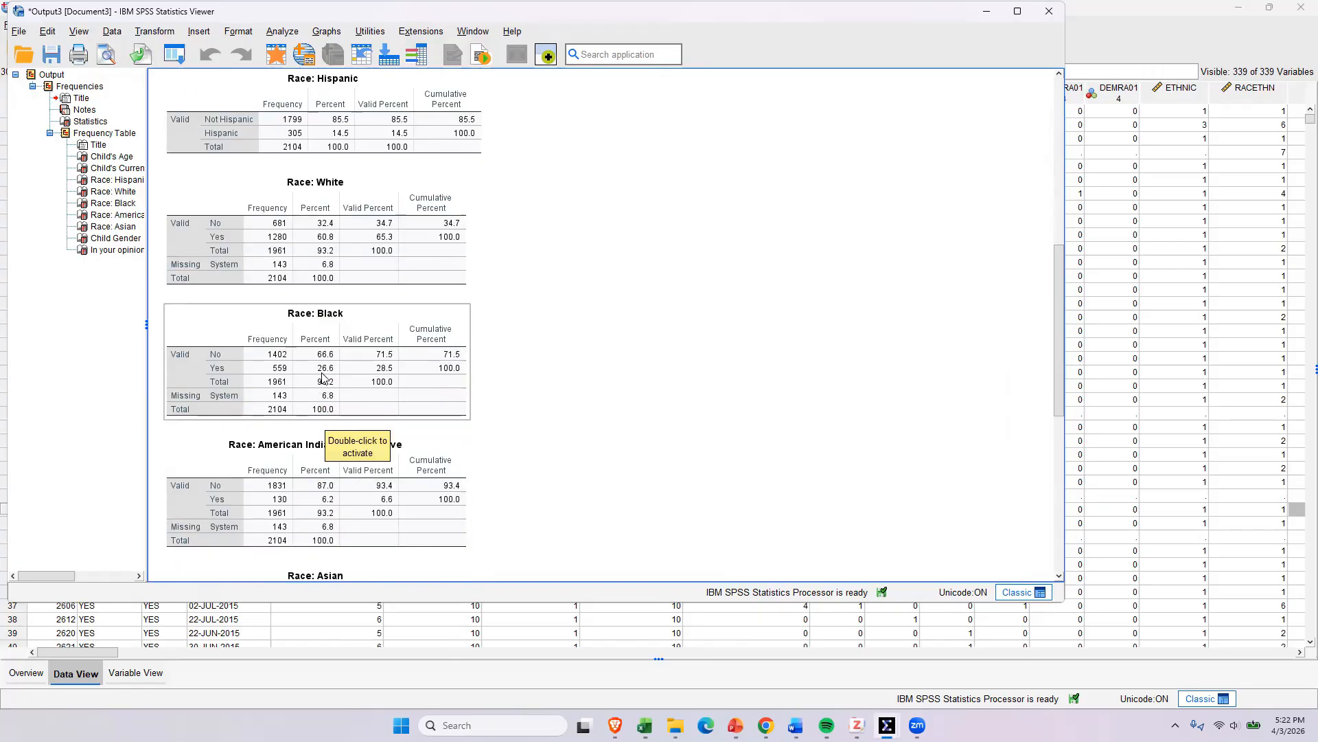
scroll(329, 371, down, 1)
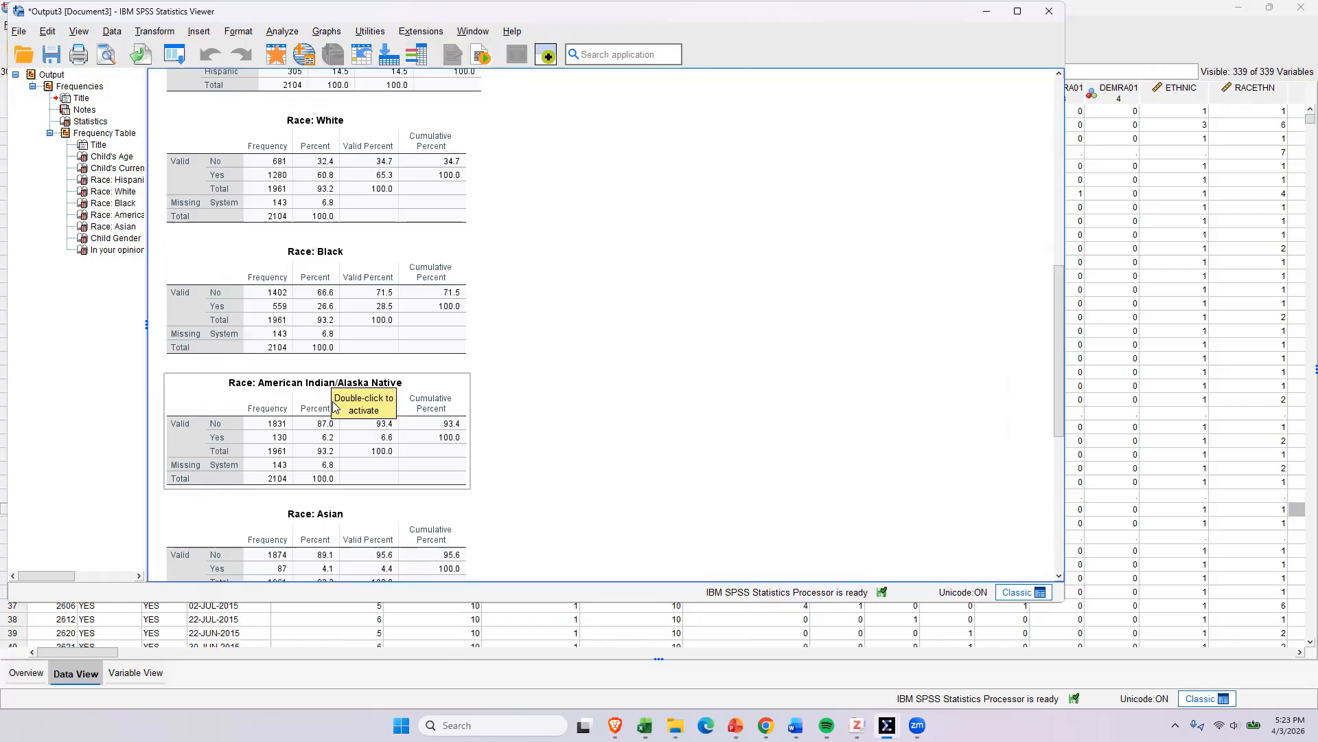
scroll(329, 295, down, 5)
scroll(465, 256, down, 1)
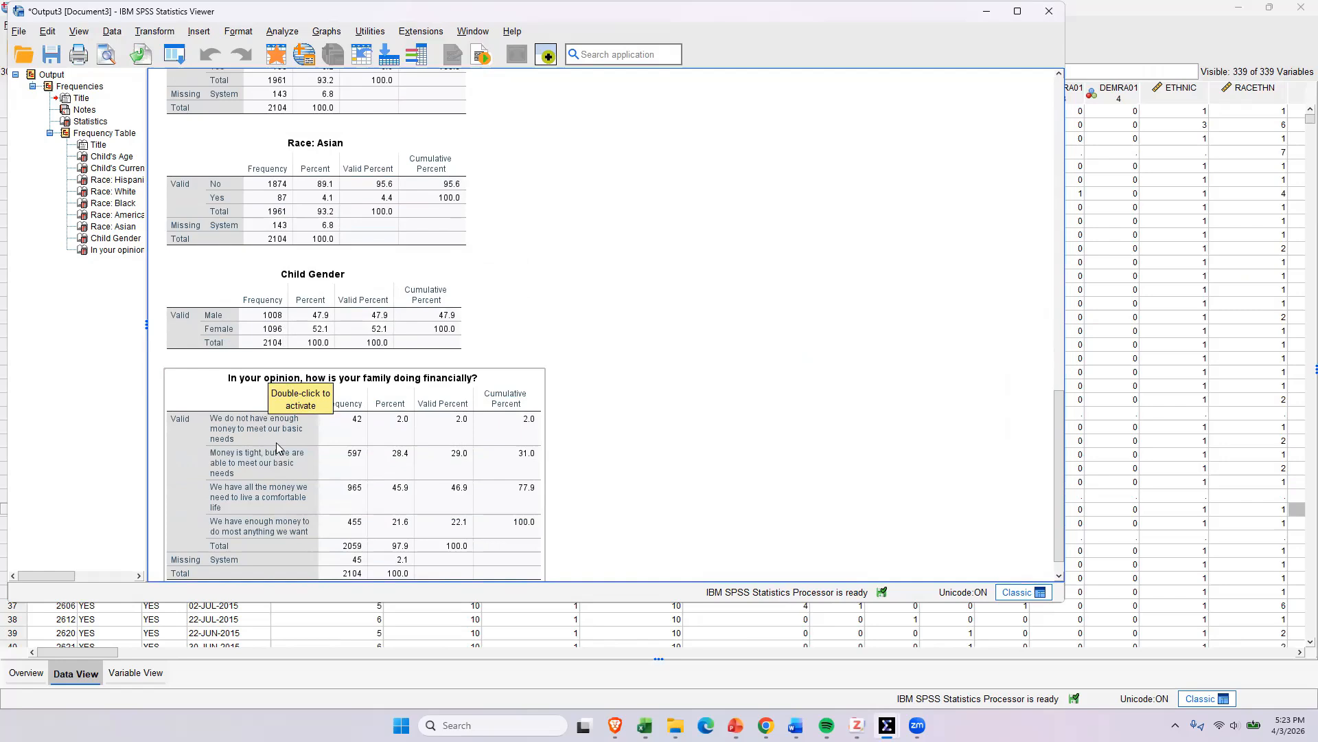
scroll(276, 442, down, 1)
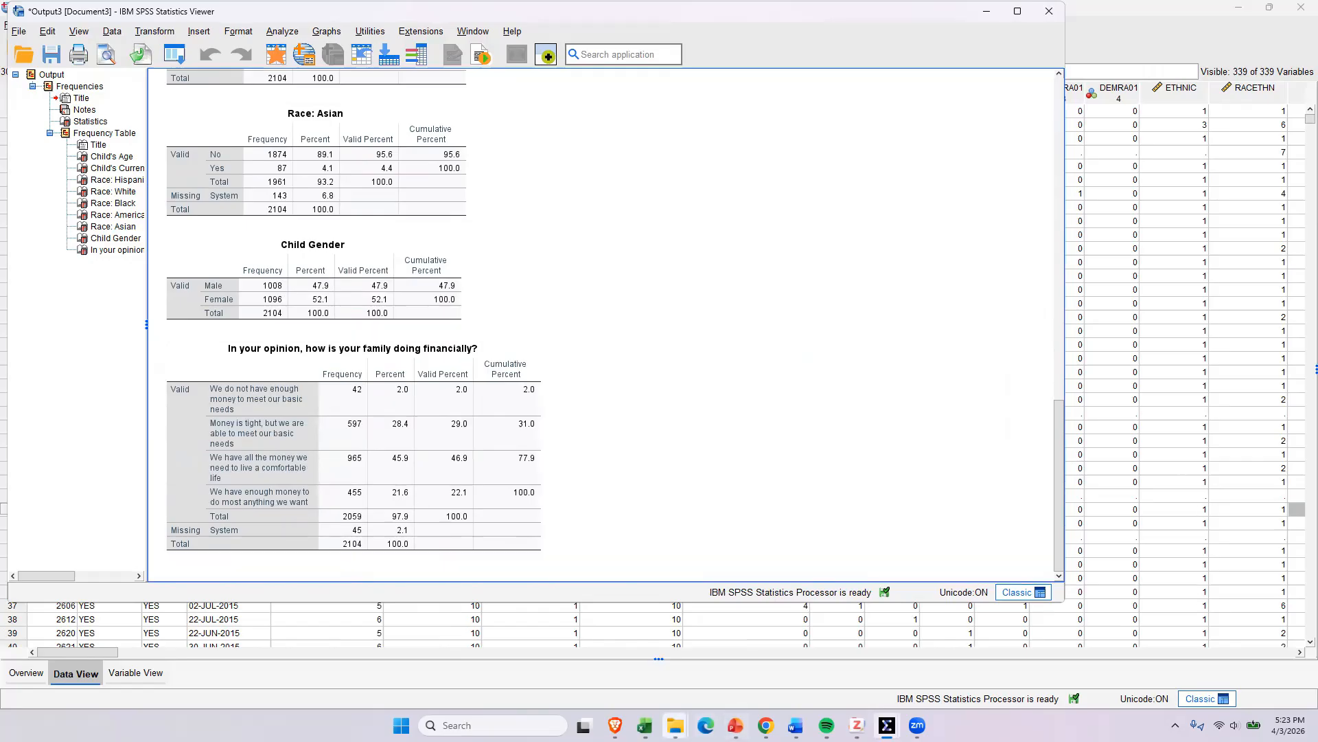
scroll(652, 527, up, 3)
scroll(652, 527, up, 20)
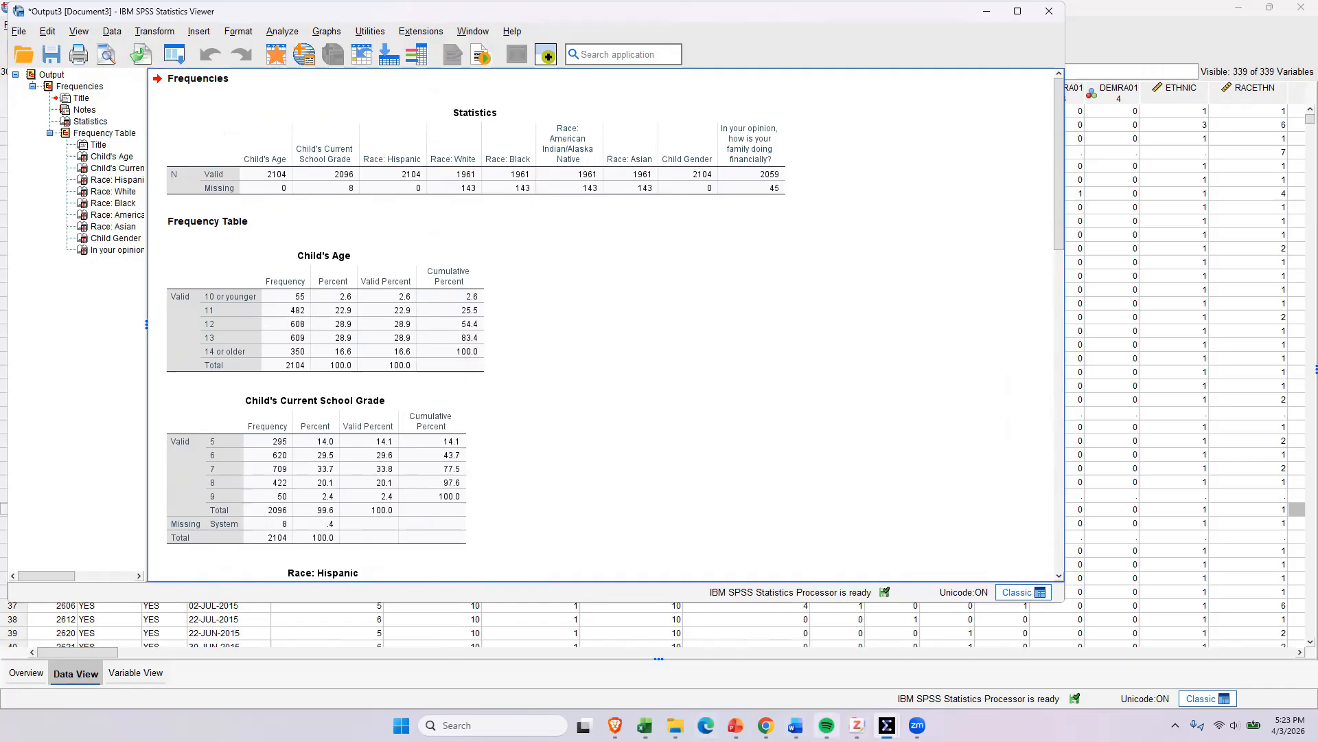
Switch to the revised fast food manuscript in Word and highlight the sample size in the Participants paragraph
mouse_move(796, 725)
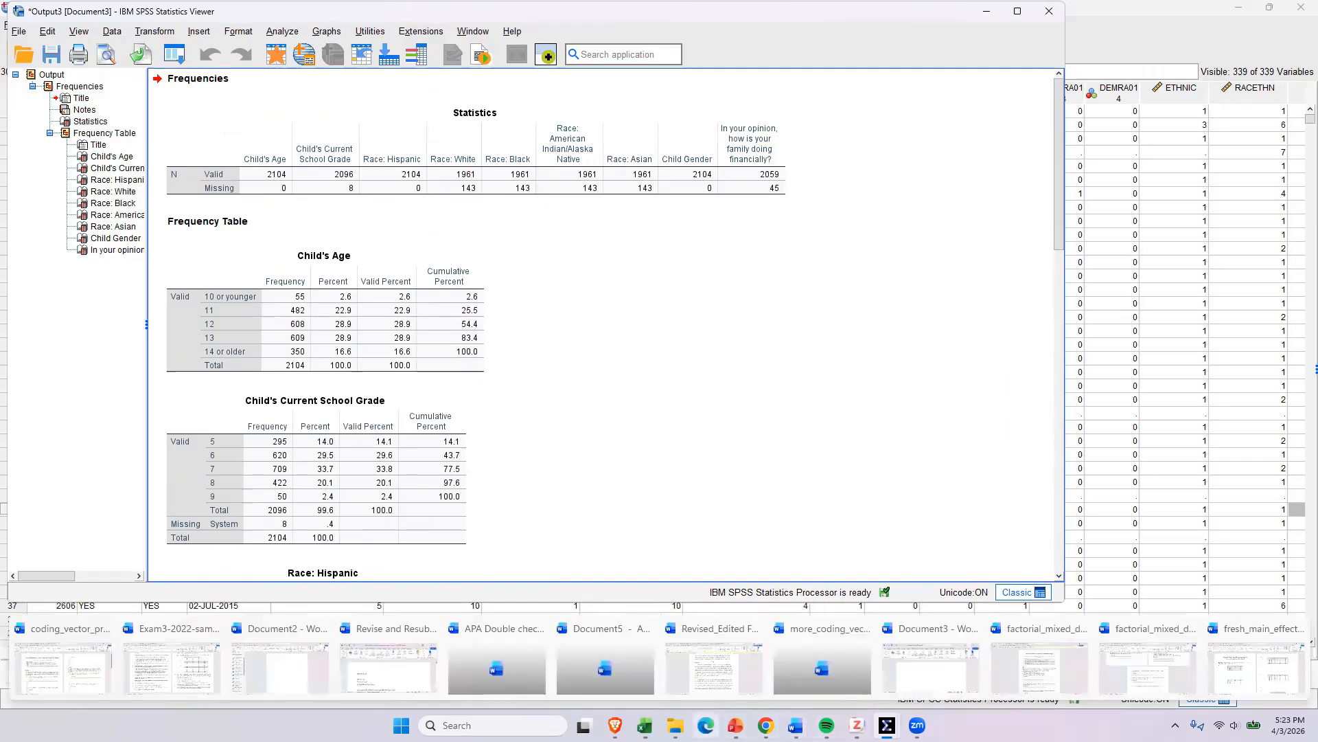
click(692, 684)
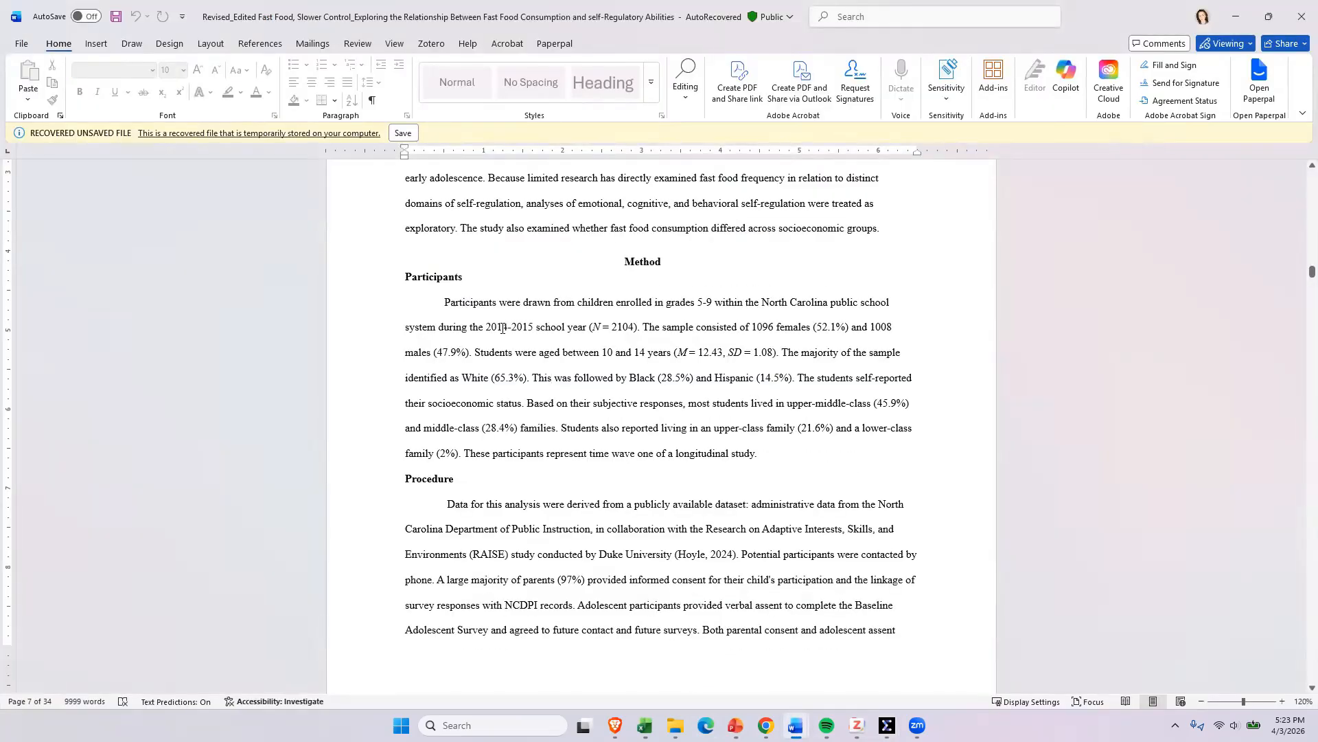
drag(613, 326, 636, 327)
Return to the SPSS output and check the total N in the school grade and race tables
mouse_move(857, 725)
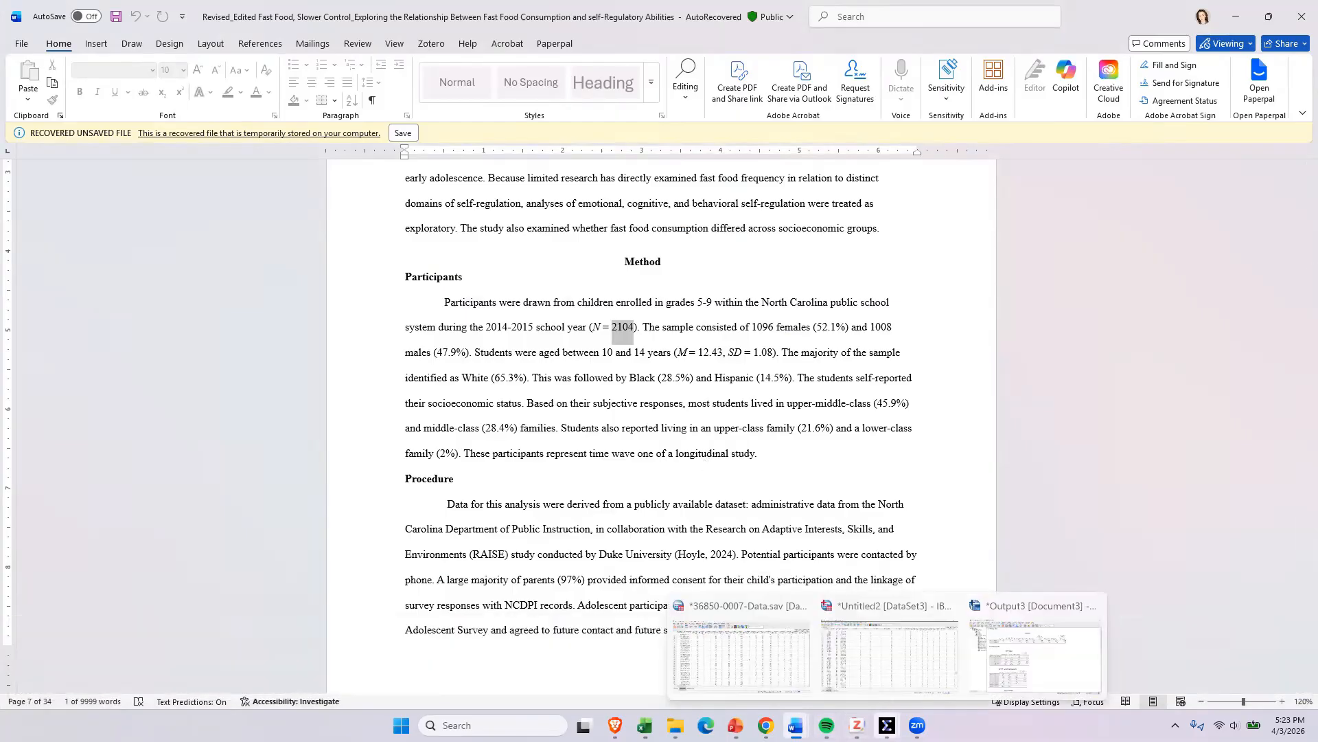
click(1035, 656)
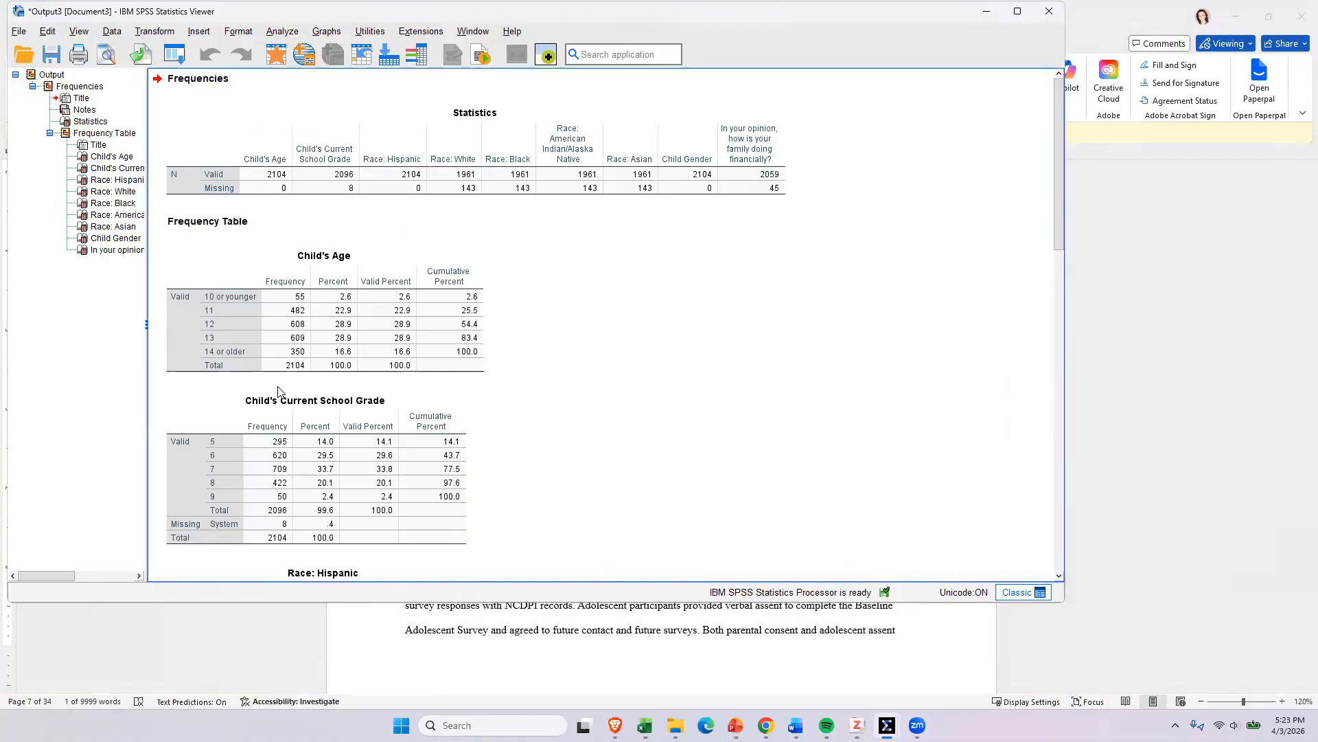
click(281, 473)
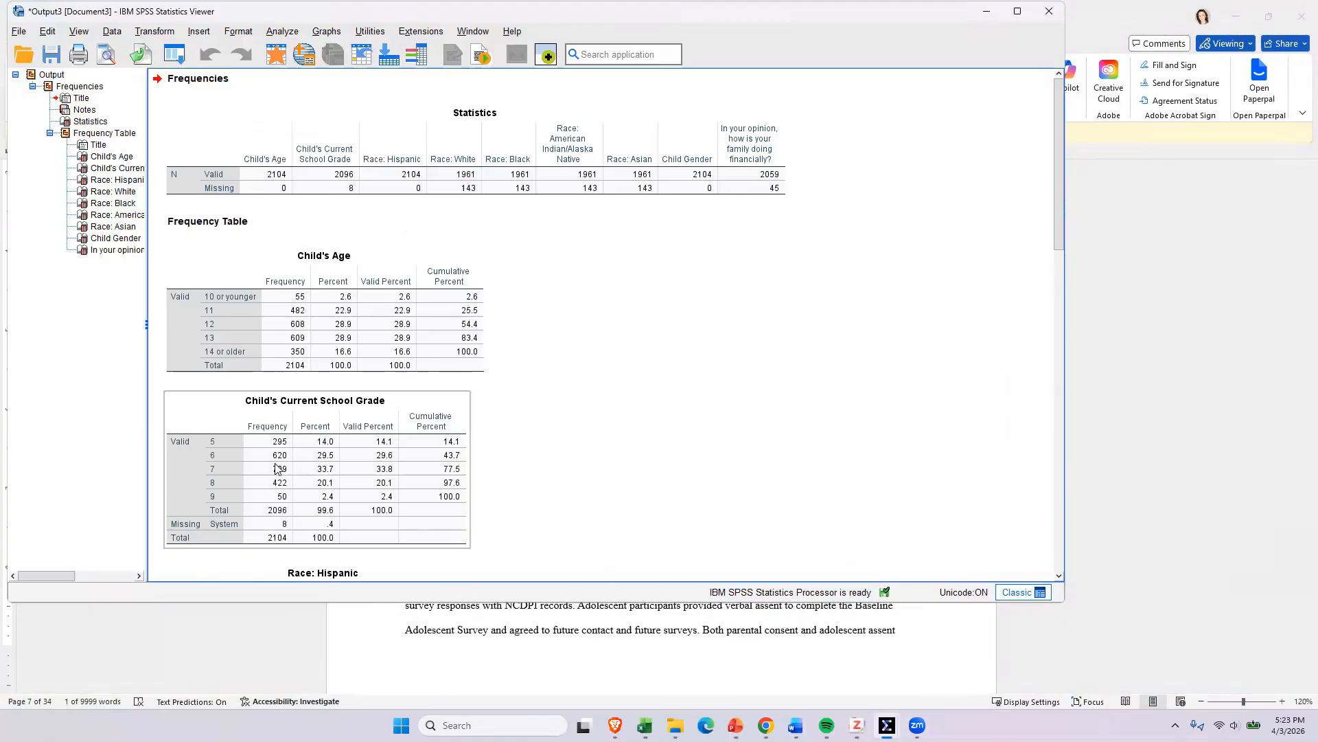
scroll(283, 478, down, 1)
scroll(285, 480, down, 2)
click(288, 460)
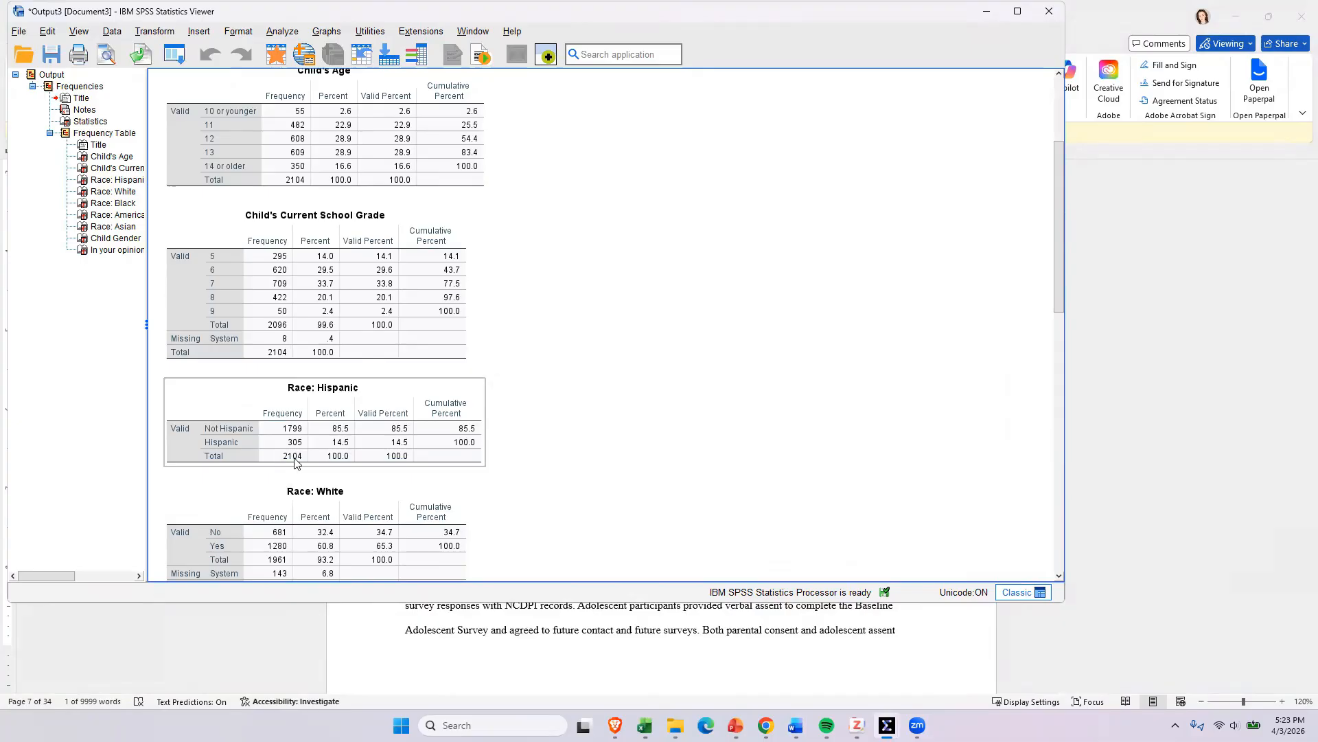
scroll(274, 473, down, 2)
click(250, 468)
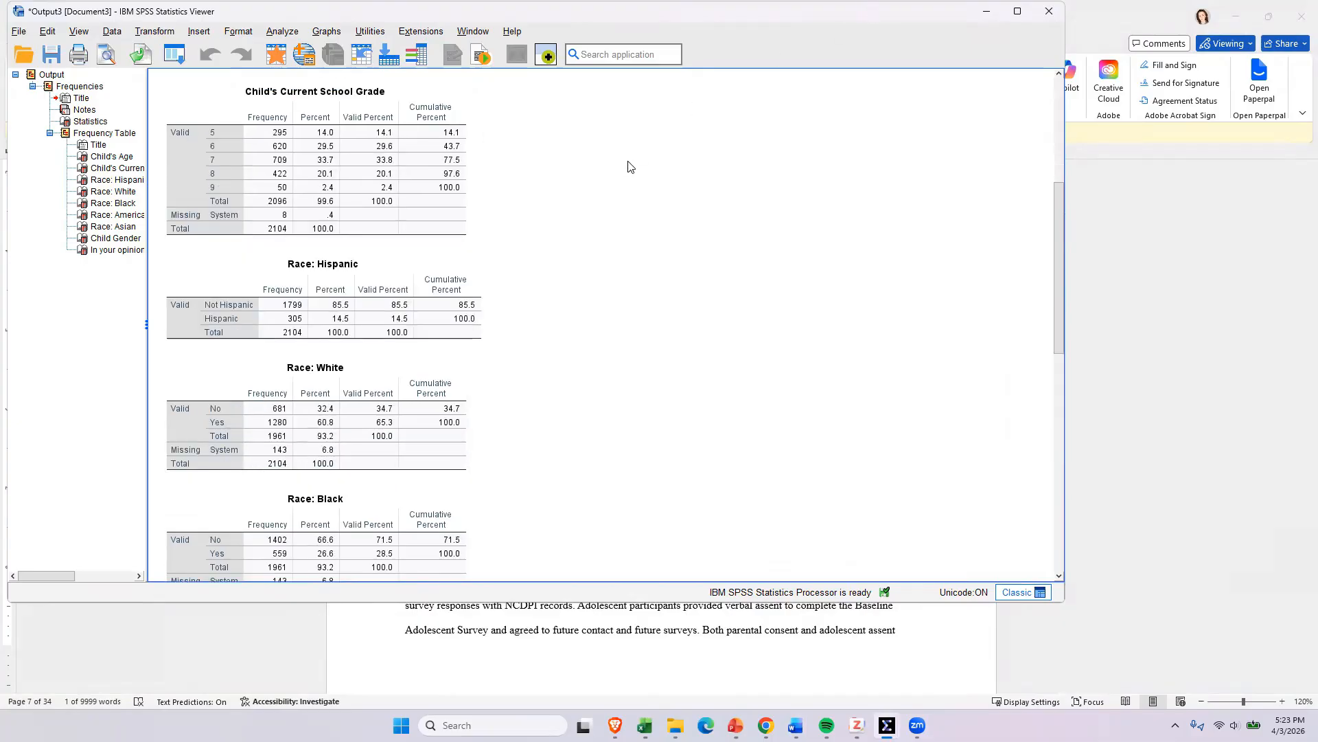
Return to the Word manuscript and review the sample size, age range, mean and standard deviation reported under Participants
click(987, 11)
click(636, 427)
drag(593, 323, 603, 323)
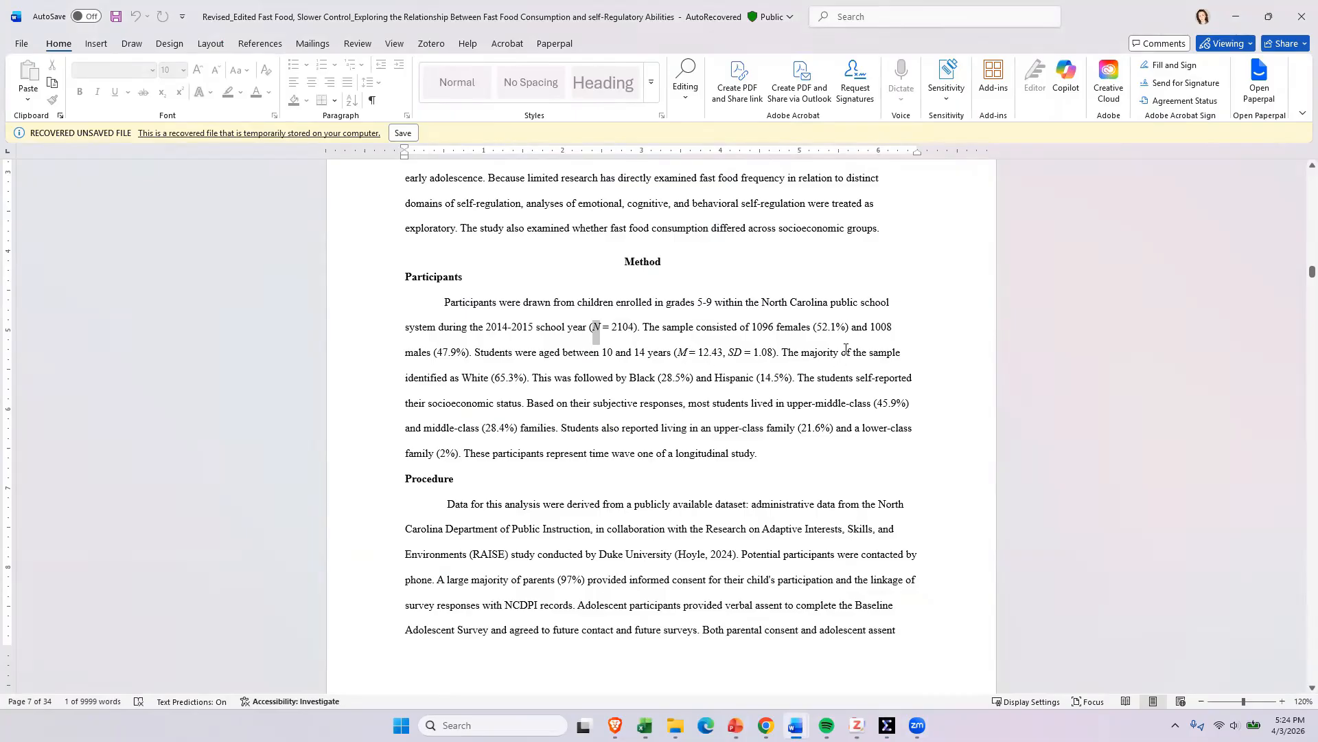
drag(680, 353, 742, 353)
click(433, 397)
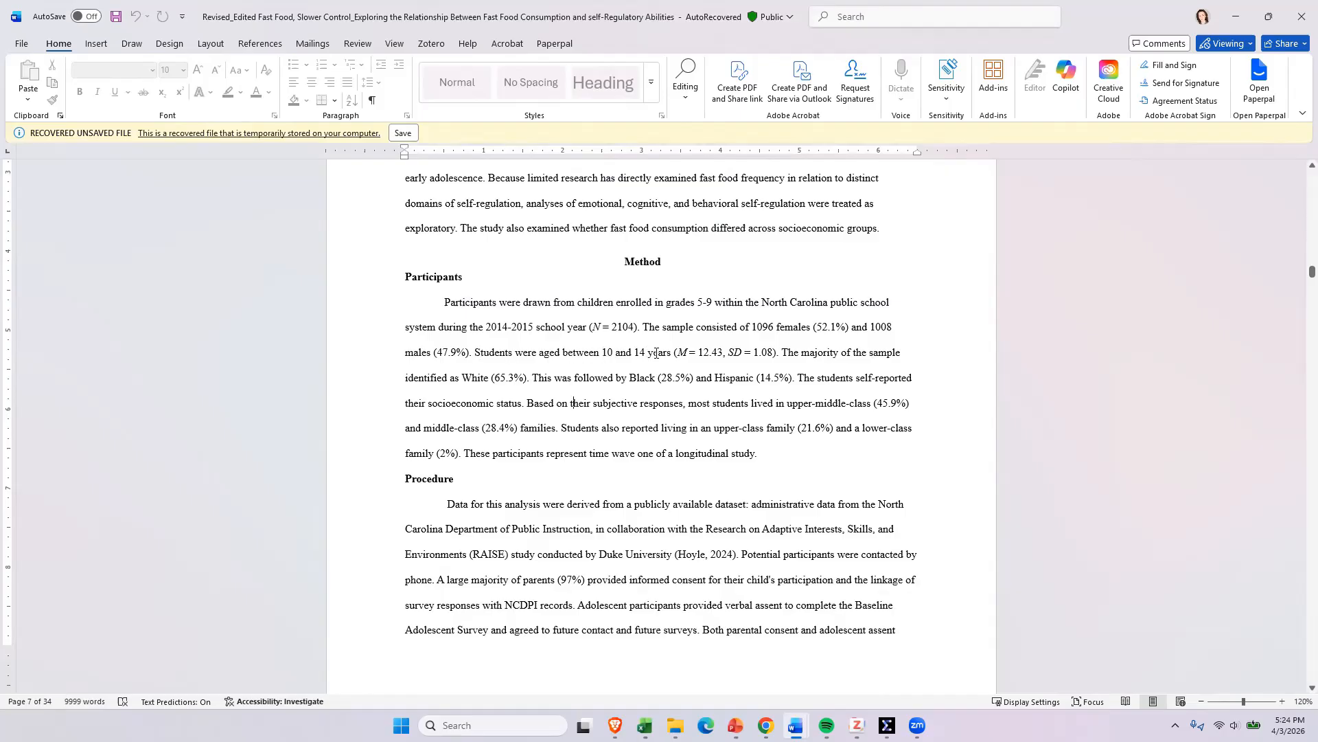
drag(603, 353, 672, 358)
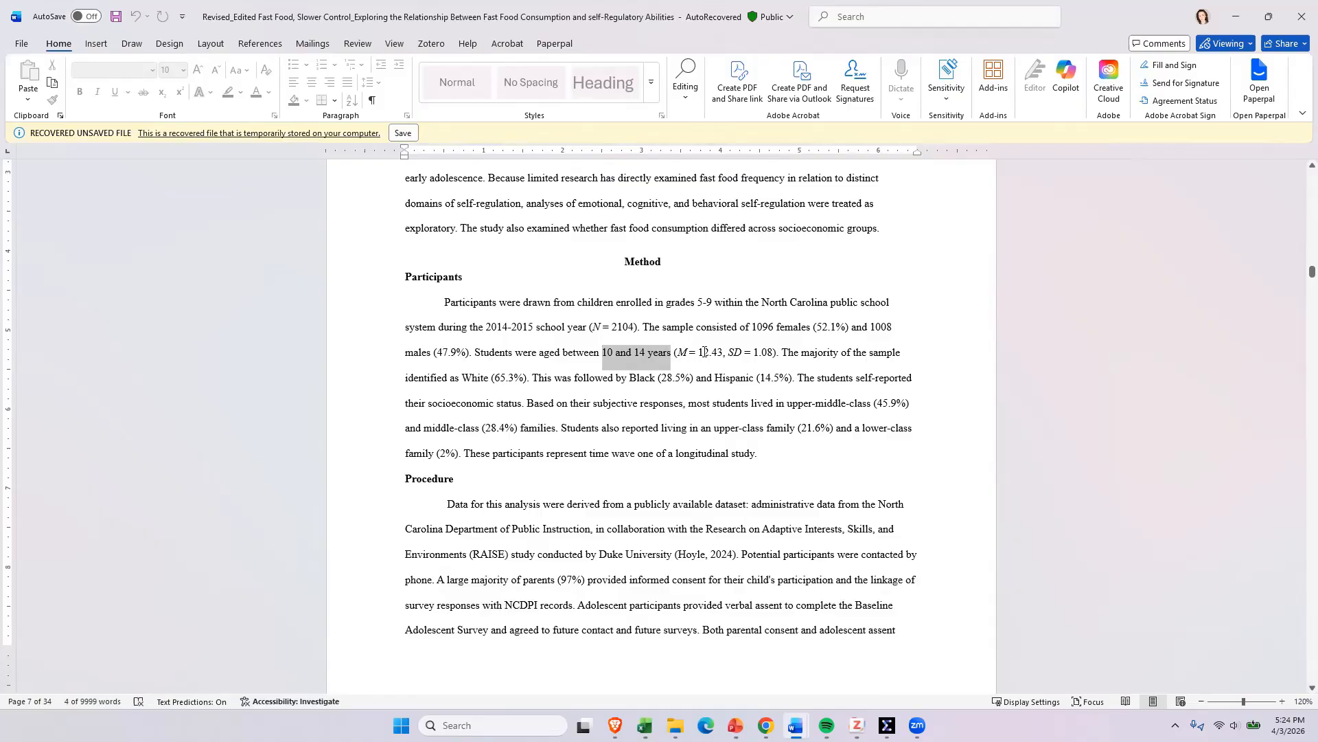
click(704, 352)
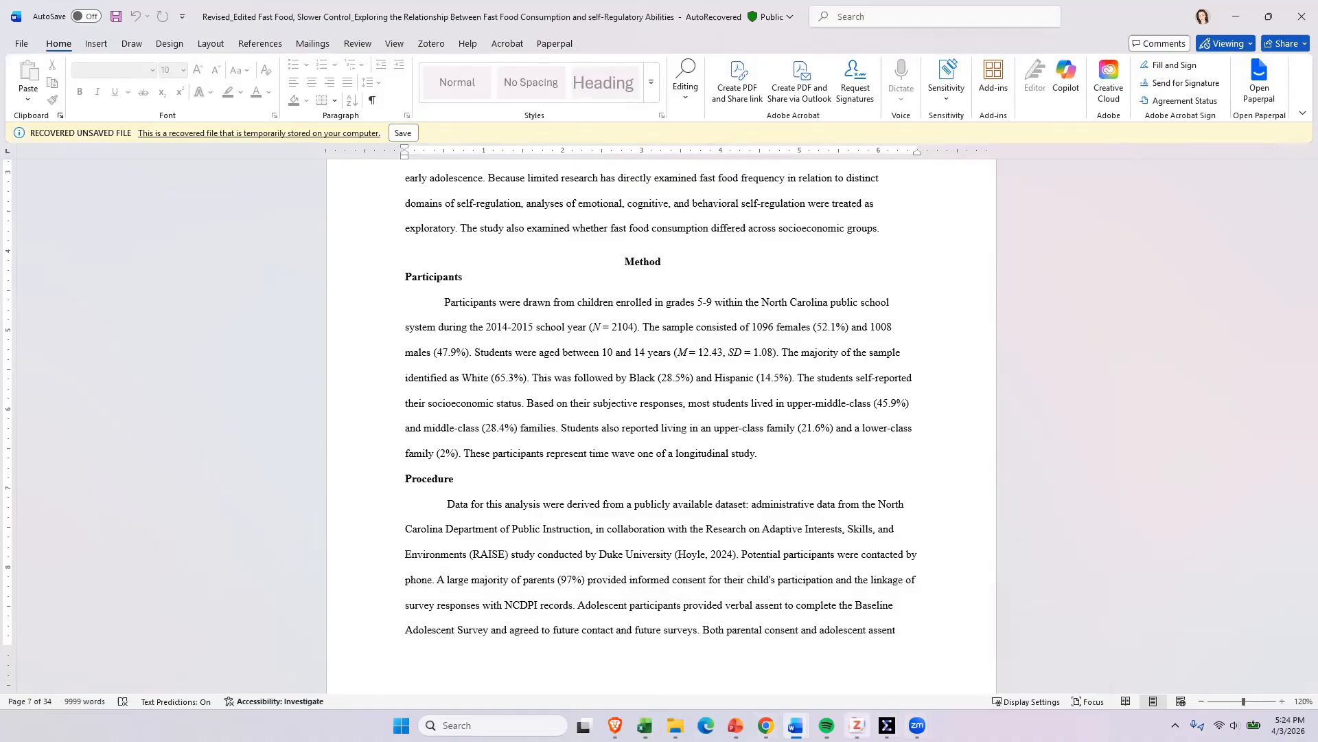
mouse_move(857, 726)
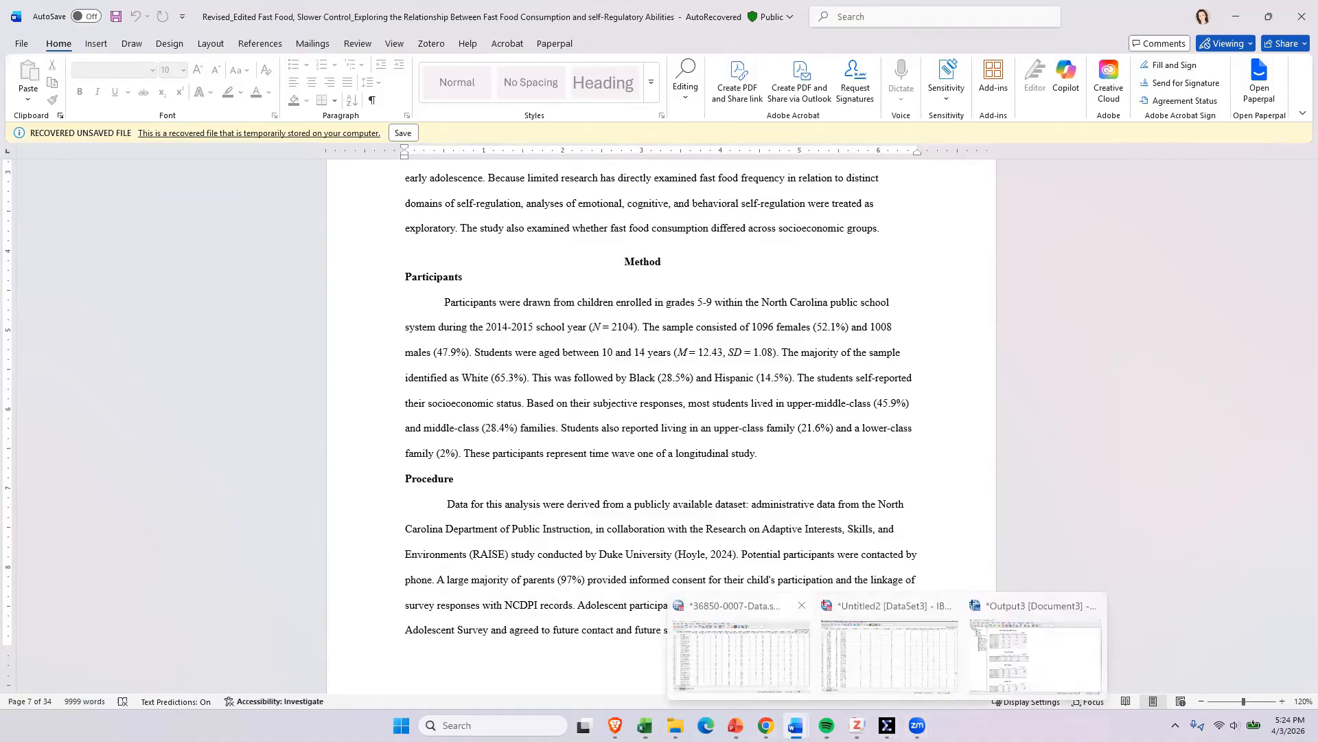
click(740, 653)
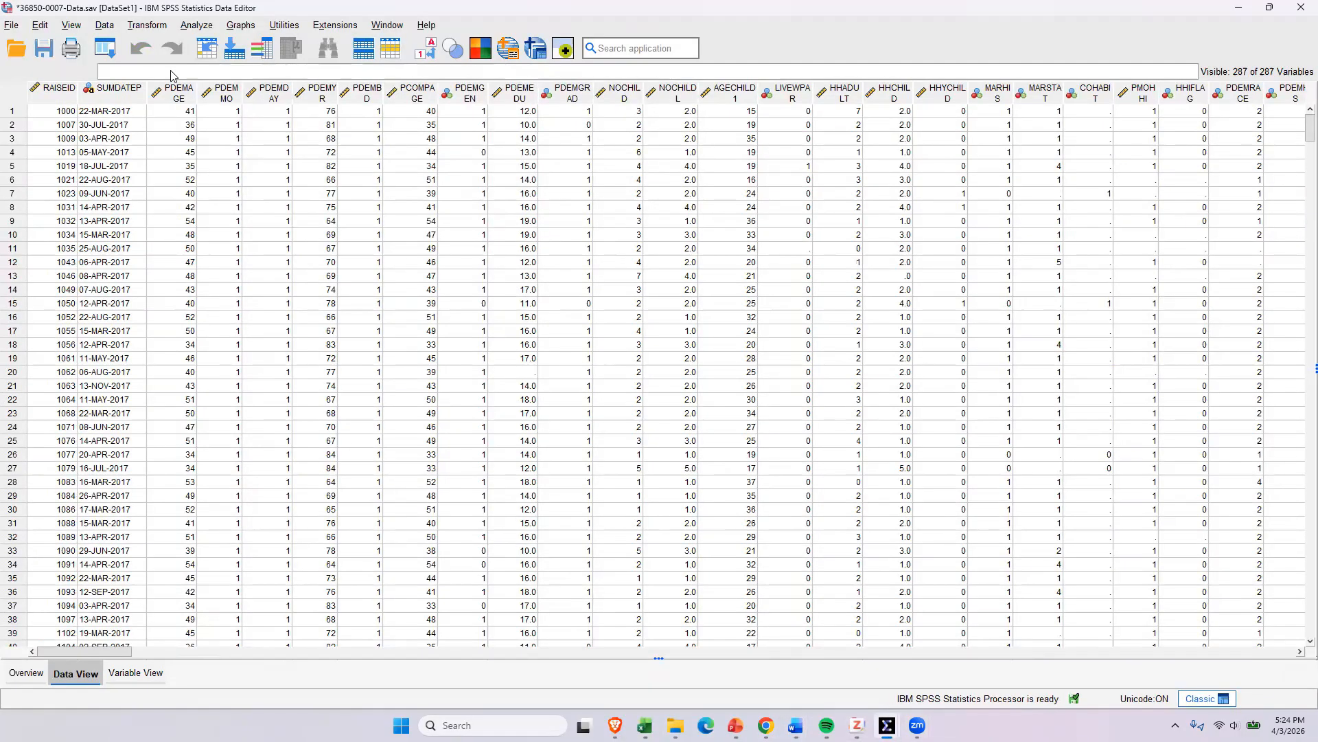
click(197, 25)
mouse_move(274, 95)
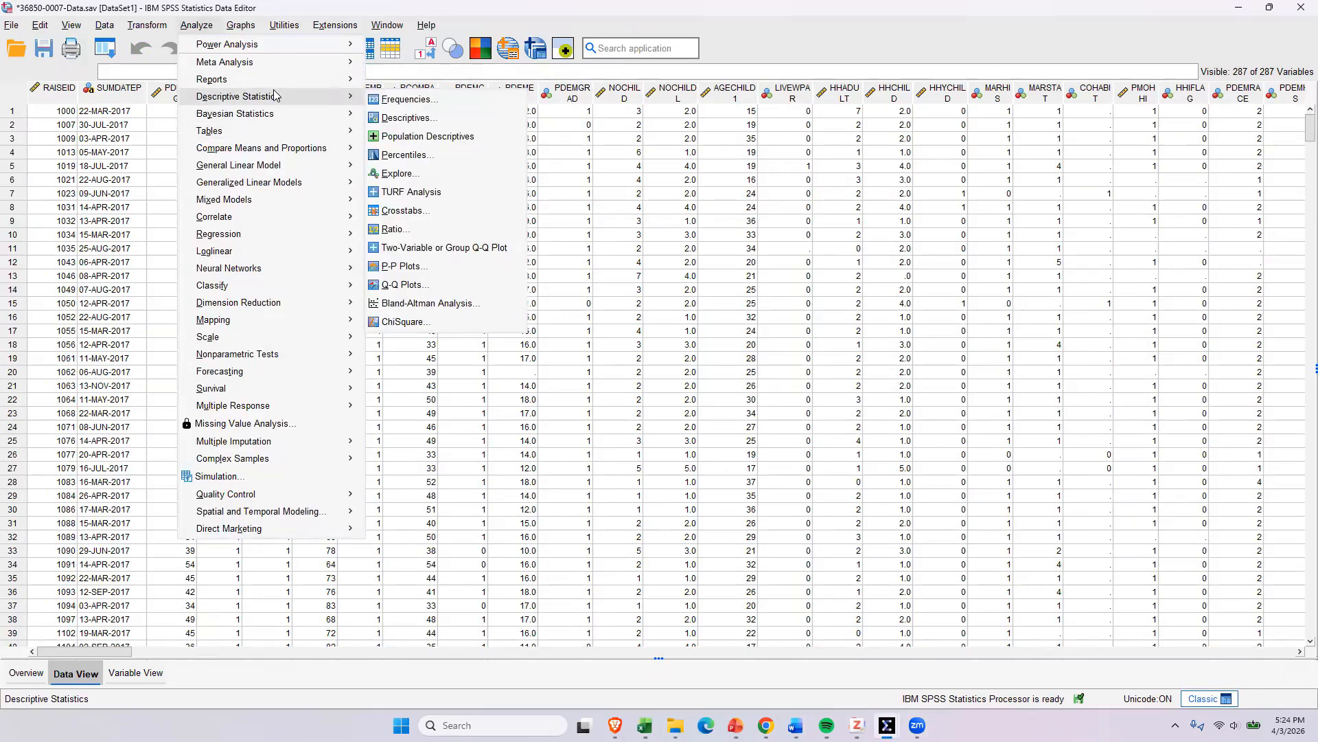
click(390, 118)
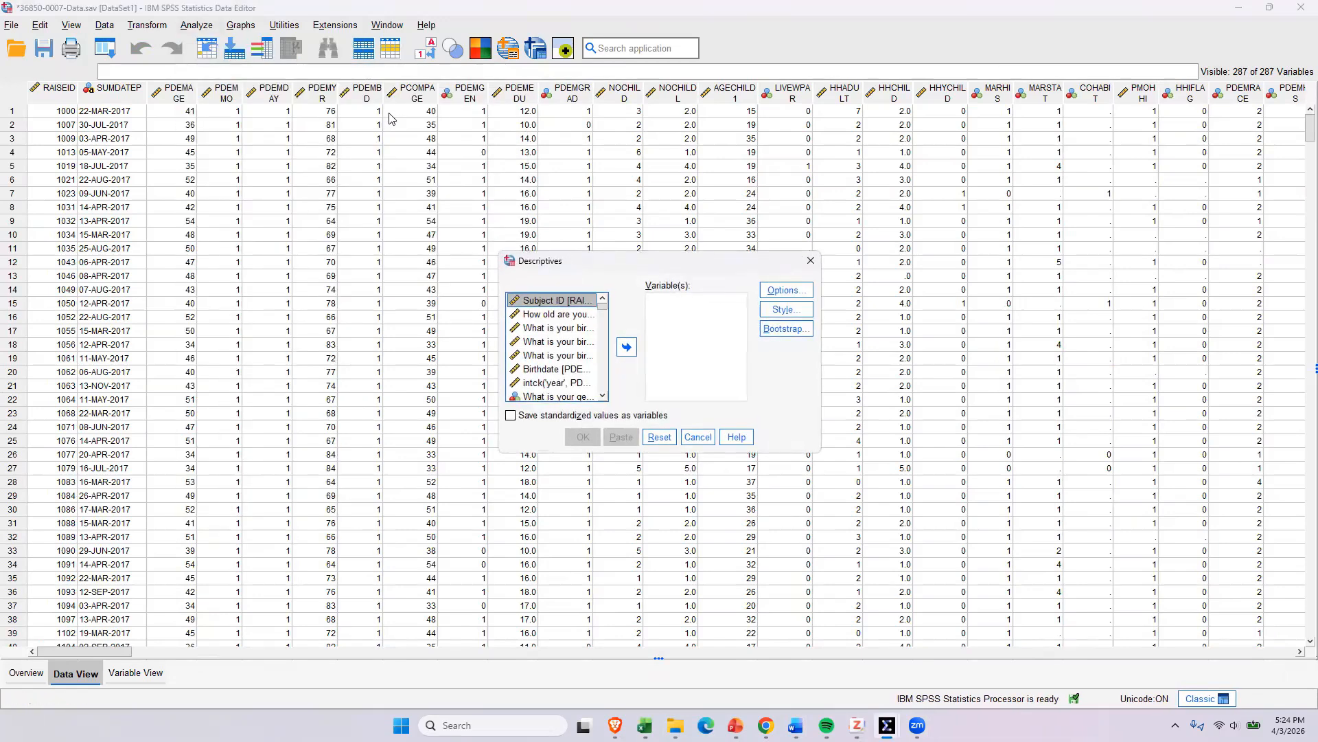
click(603, 395)
click(604, 396)
click(604, 396)
click(604, 395)
click(604, 396)
click(604, 395)
click(604, 396)
click(604, 396)
click(604, 396)
click(603, 396)
click(603, 396)
click(604, 395)
click(604, 396)
click(603, 395)
click(604, 396)
click(603, 396)
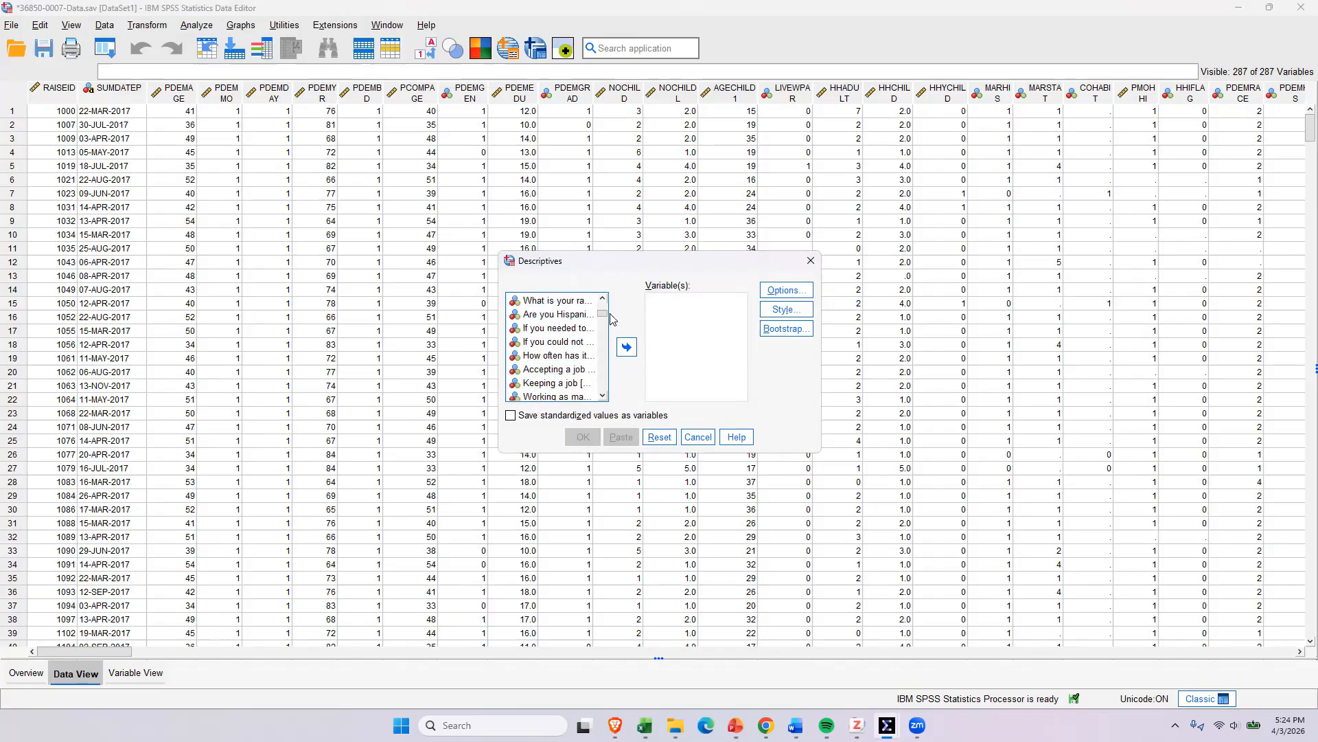
click(603, 395)
click(603, 395)
click(604, 395)
click(603, 396)
click(604, 395)
click(603, 395)
click(604, 395)
click(604, 396)
click(604, 396)
click(603, 395)
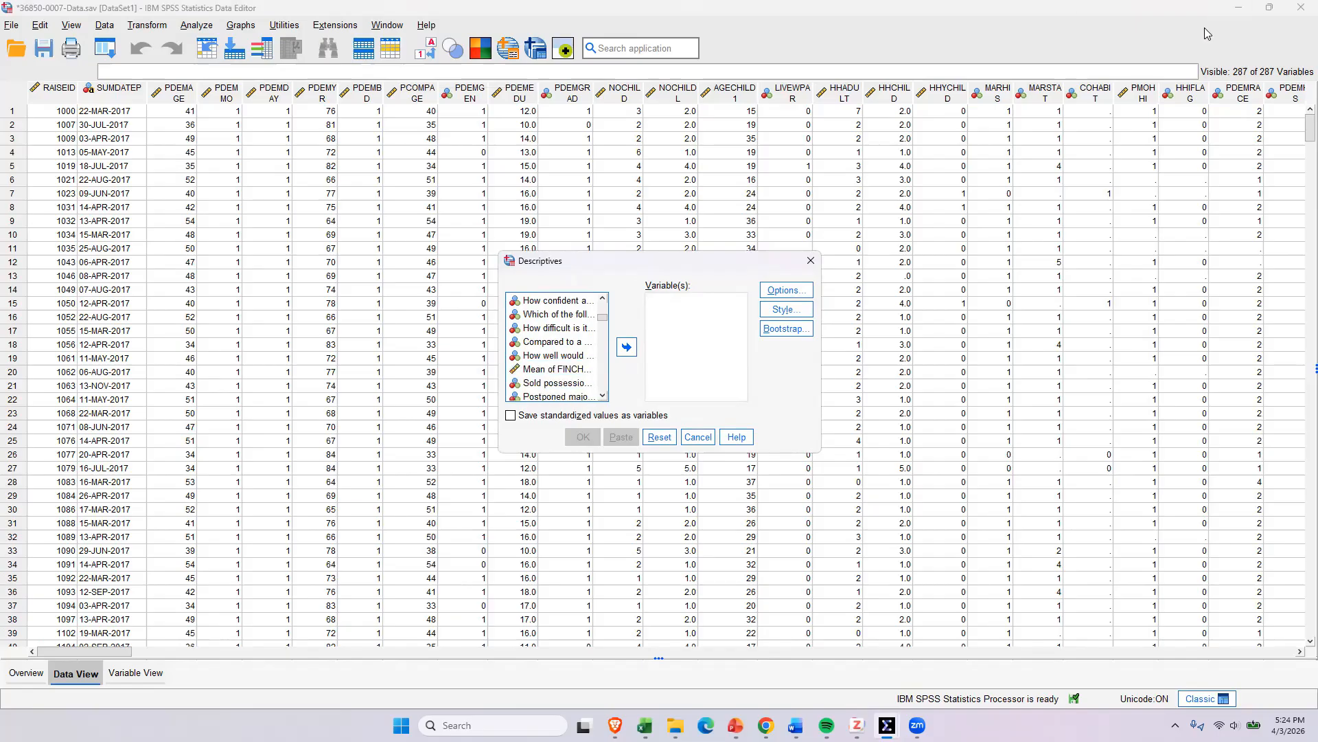
click(811, 262)
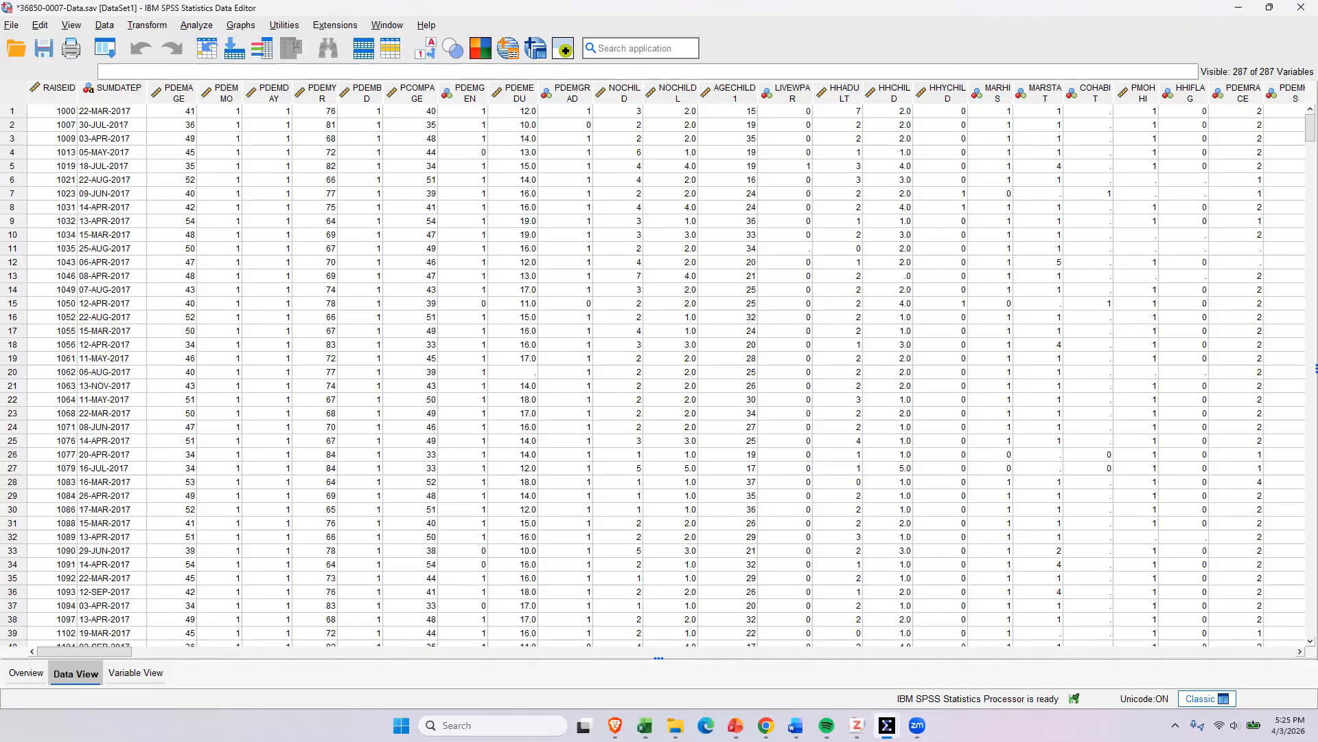
Switch to the Untitled2 dataset in SPSS and set up a Descriptives analysis for the Child's Age variable
mouse_move(887, 725)
click(937, 666)
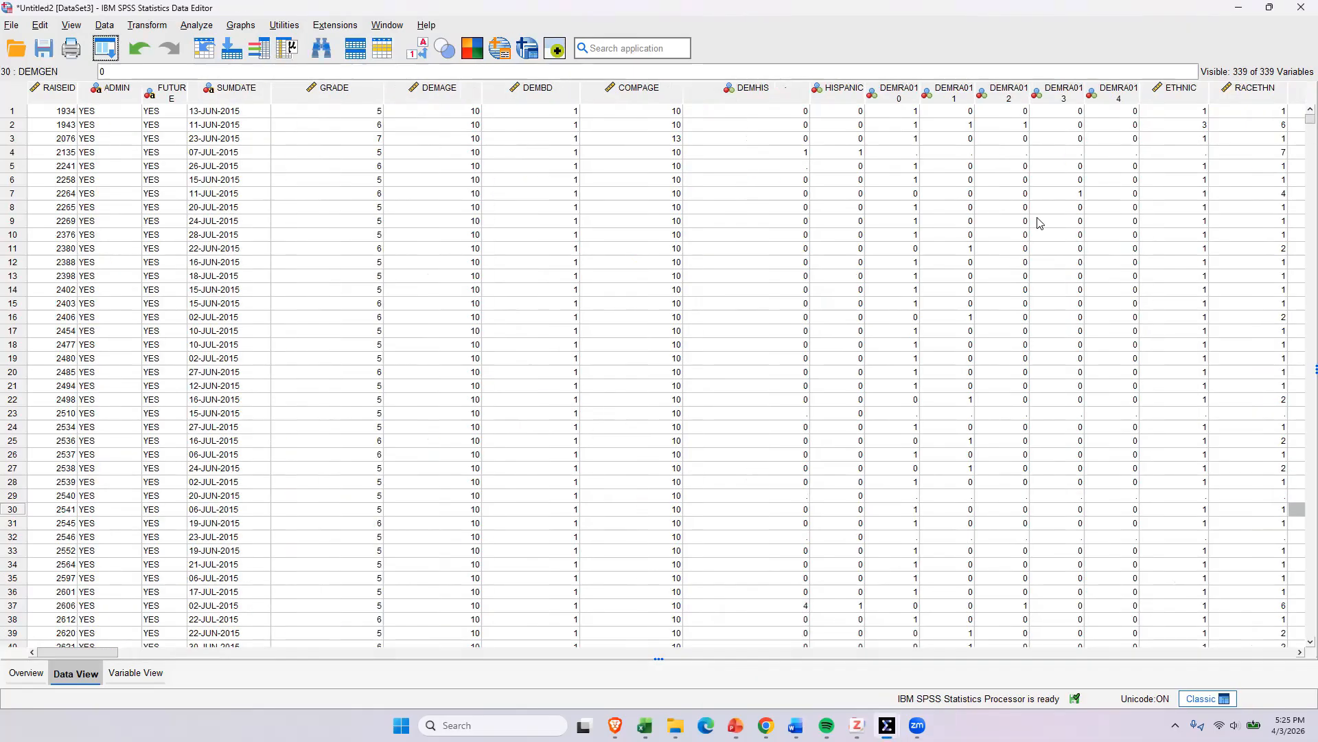
click(205, 26)
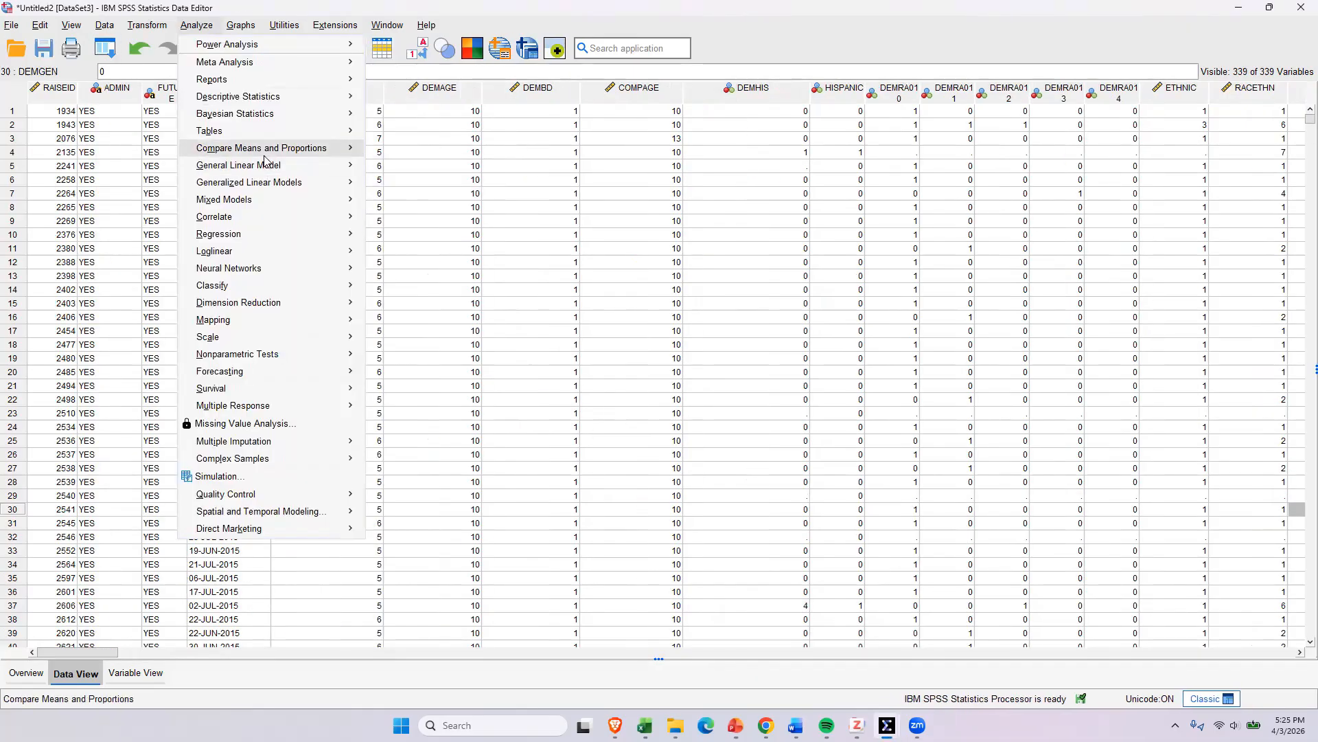
mouse_move(265, 157)
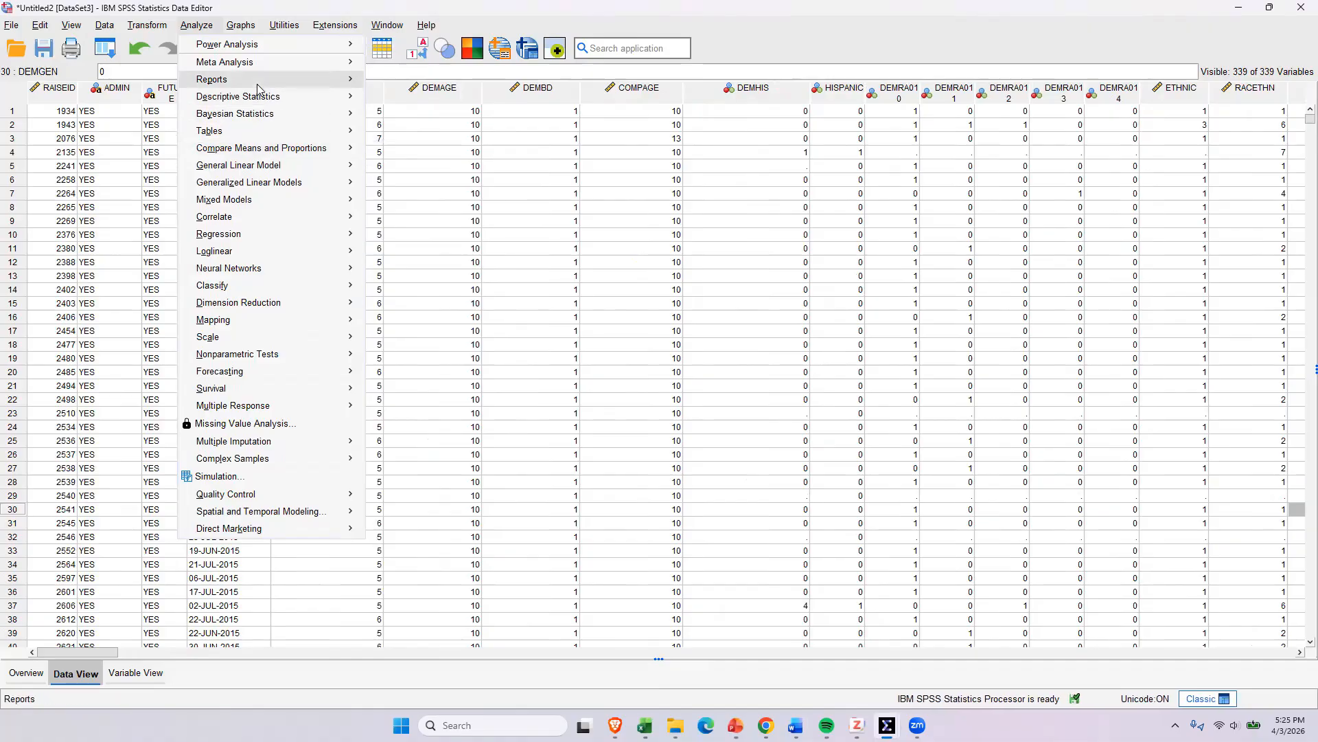
mouse_move(261, 103)
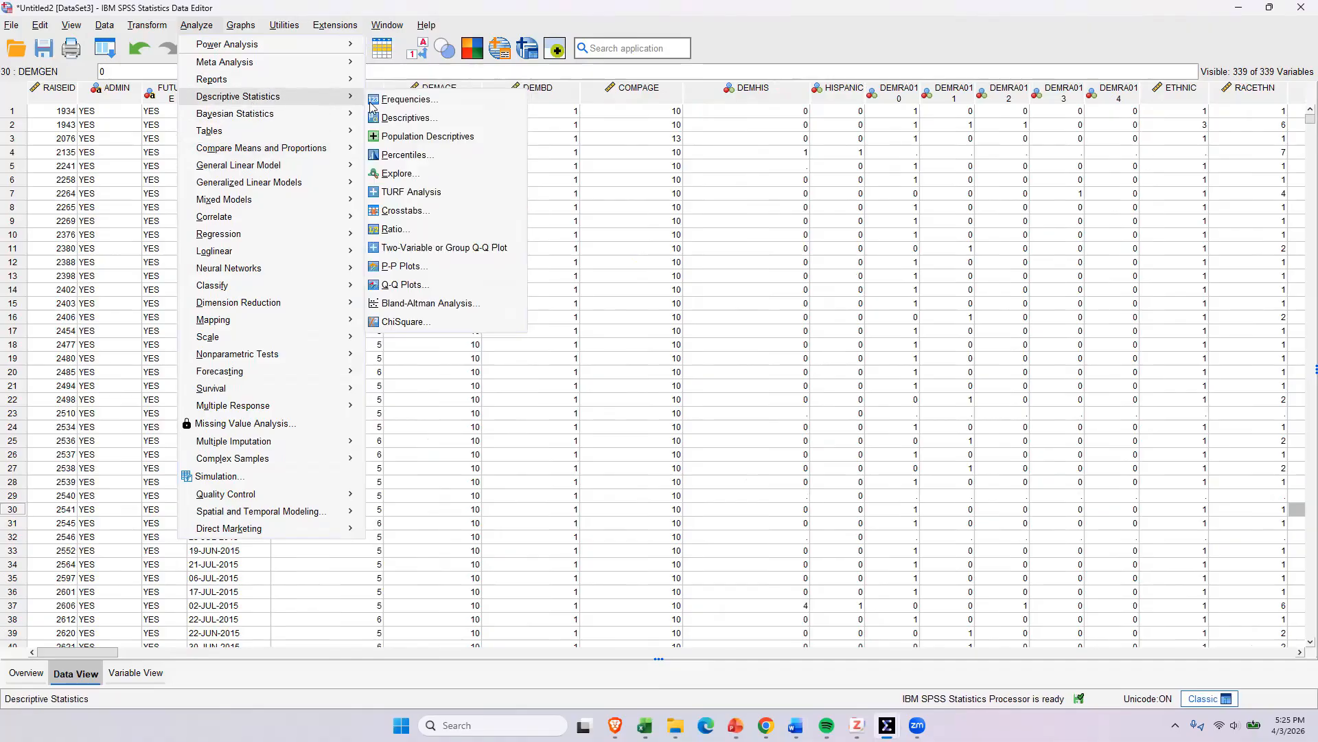
click(409, 118)
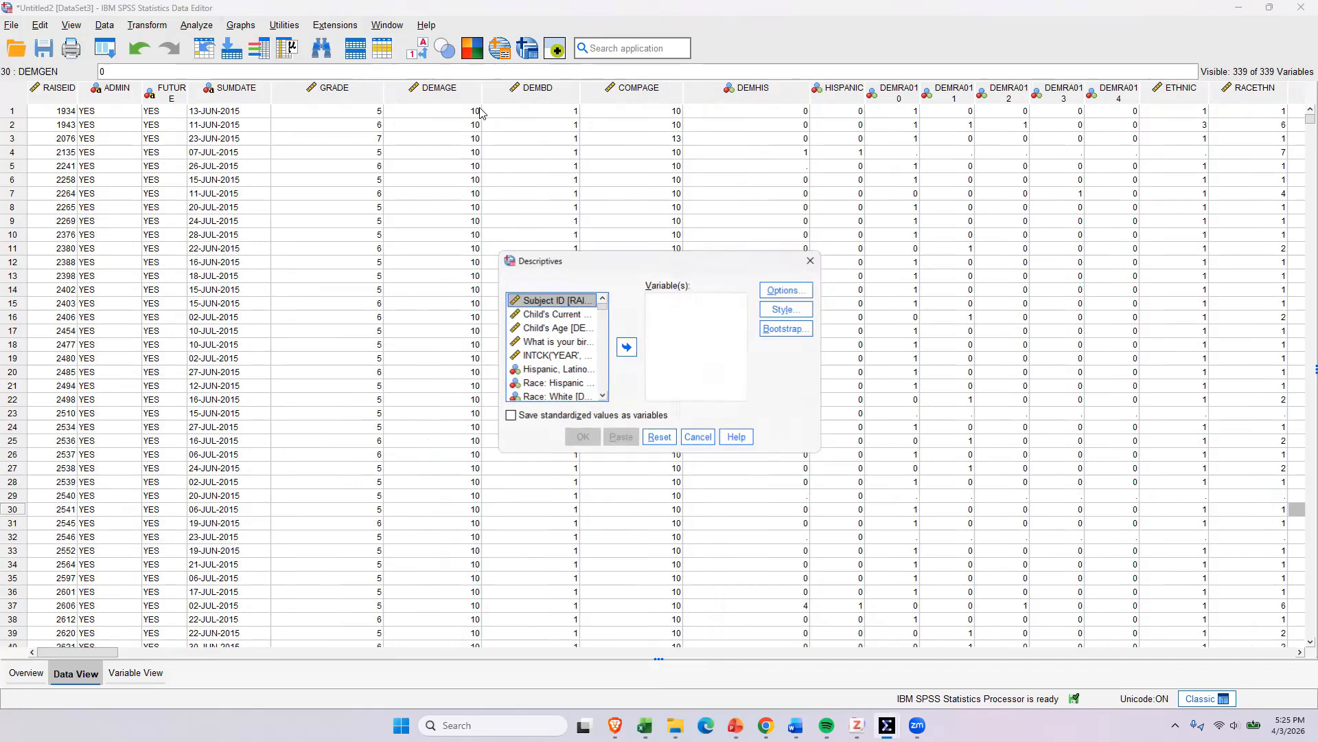
scroll(572, 314, down, 2)
scroll(568, 355, down, 1)
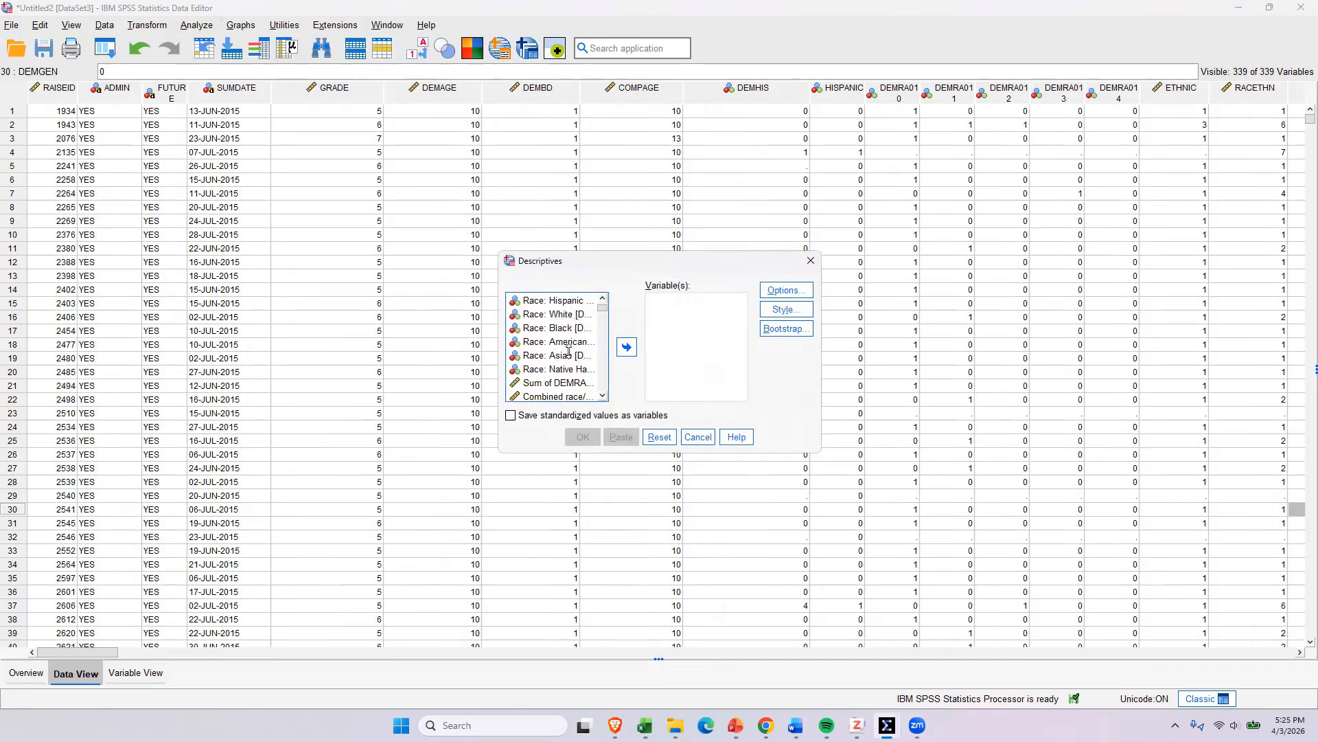
scroll(549, 385, up, 2)
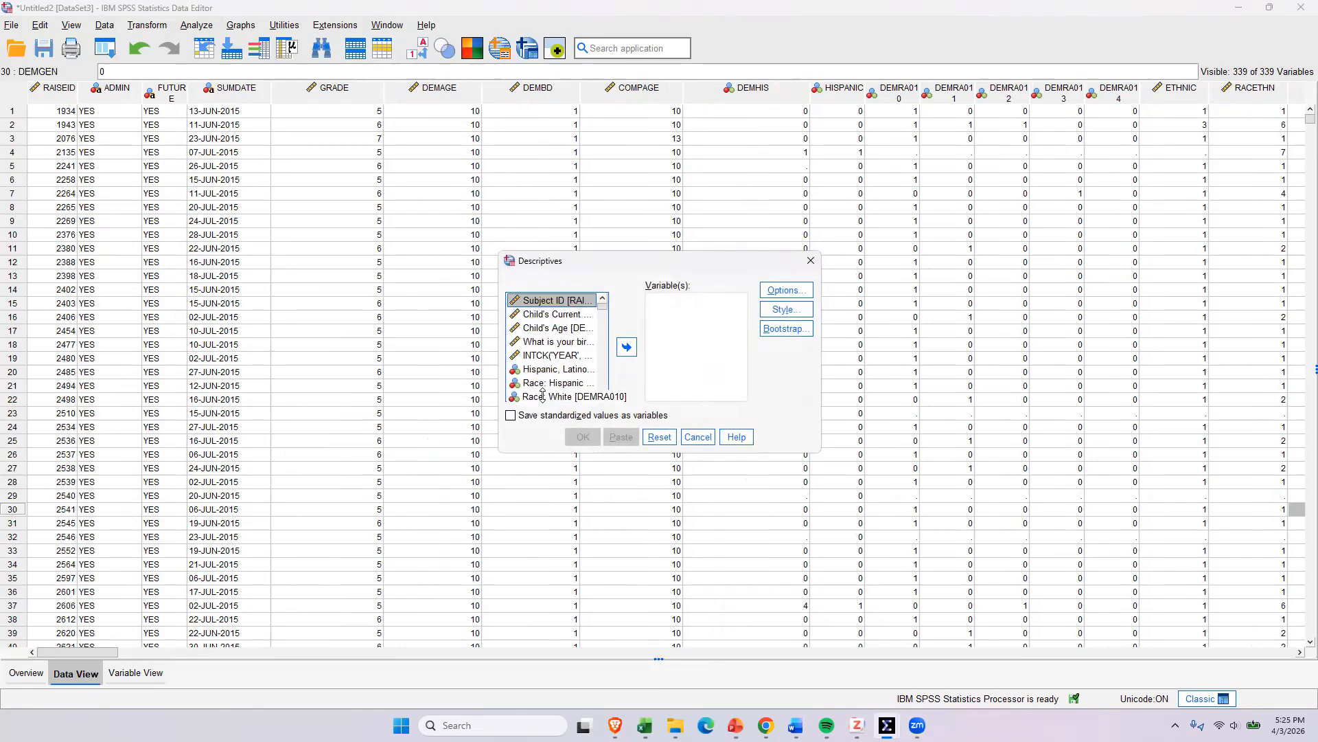
click(552, 328)
click(624, 343)
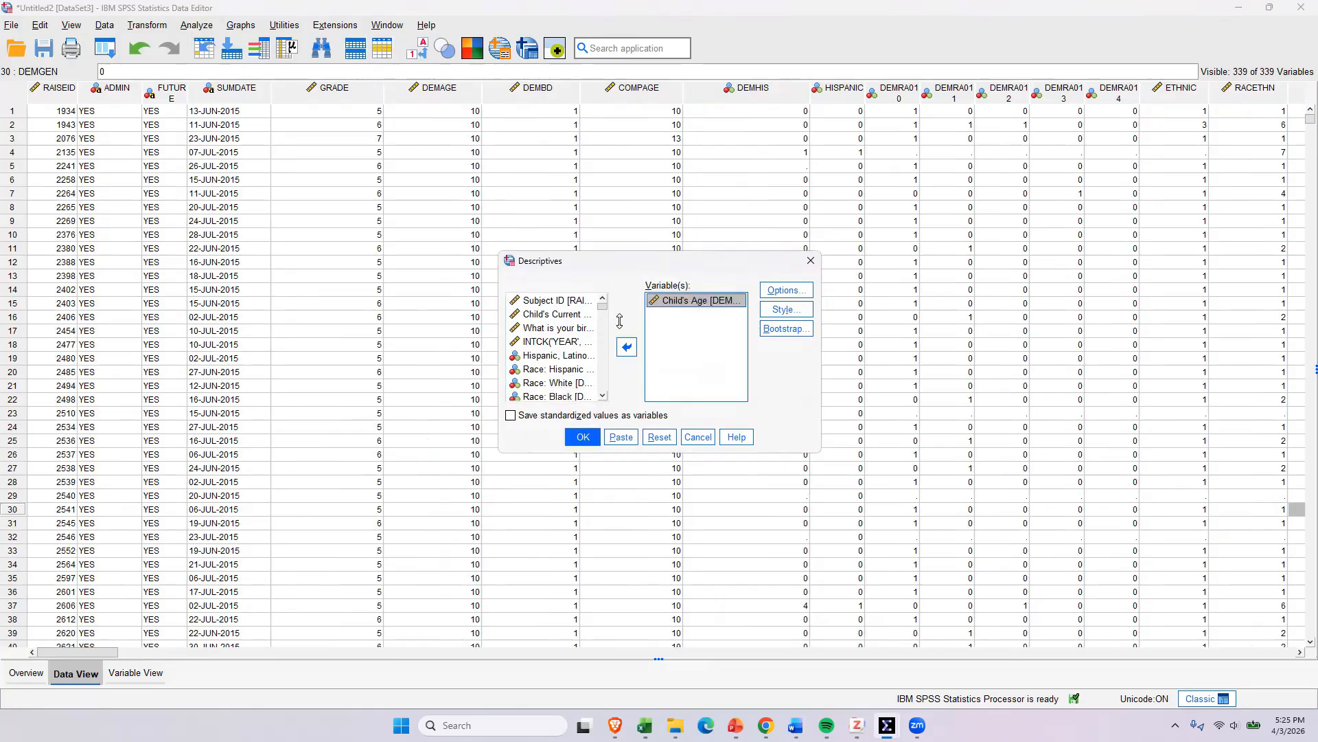
Keep mean, standard deviation, minimum and maximum as the statistics and run the Descriptives analysis
click(789, 291)
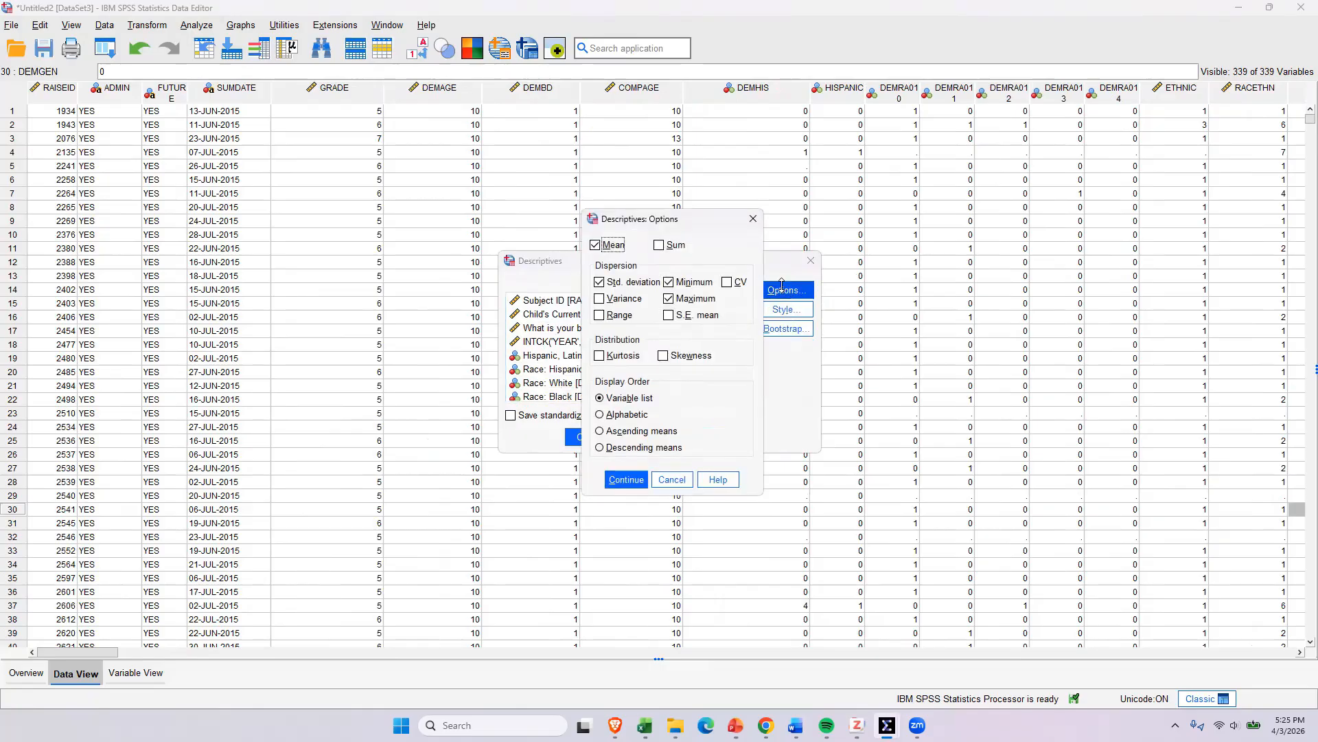
click(632, 481)
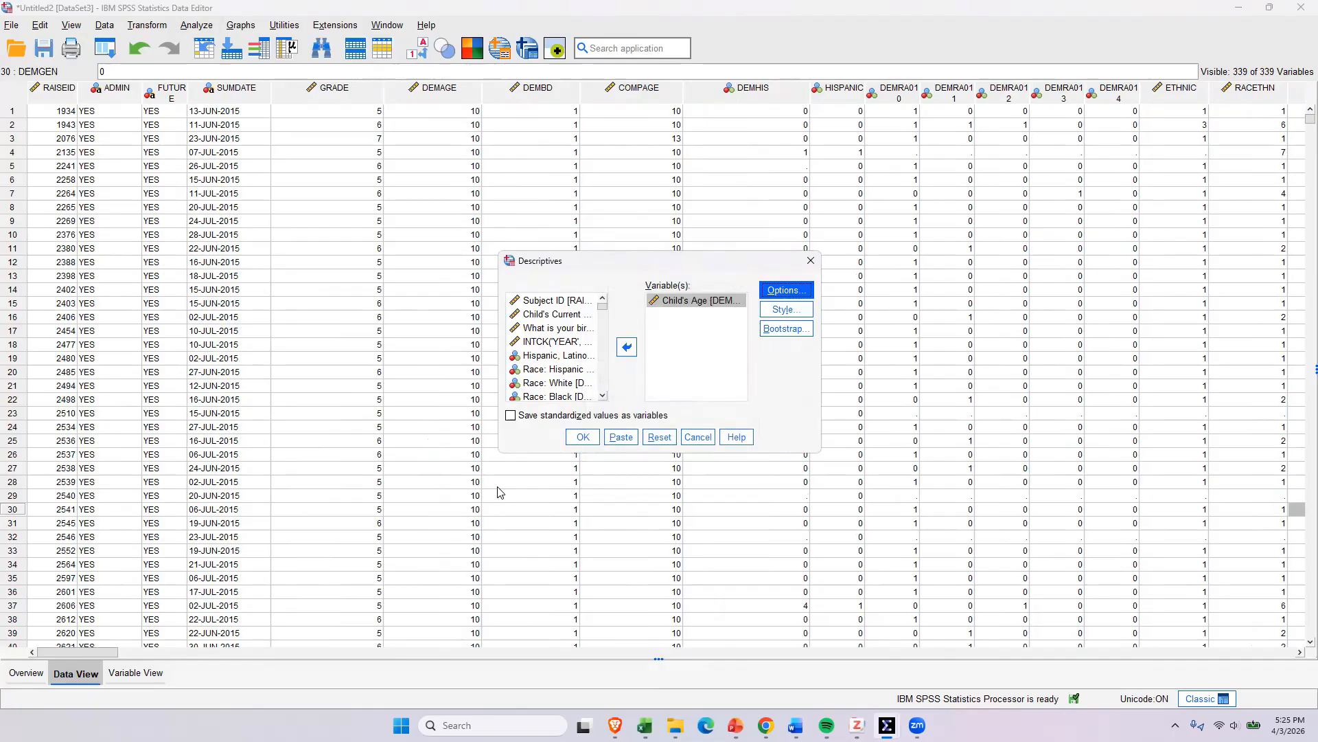
click(584, 440)
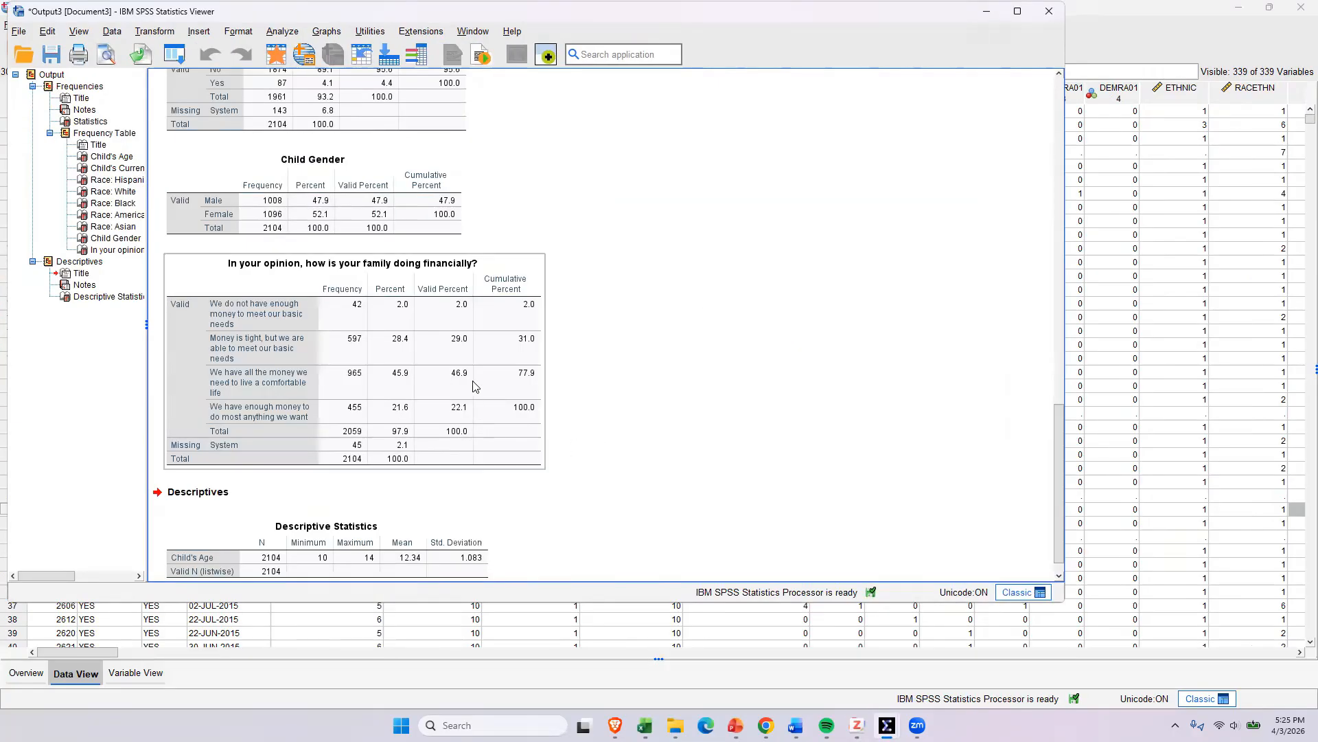
scroll(475, 387, down, 1)
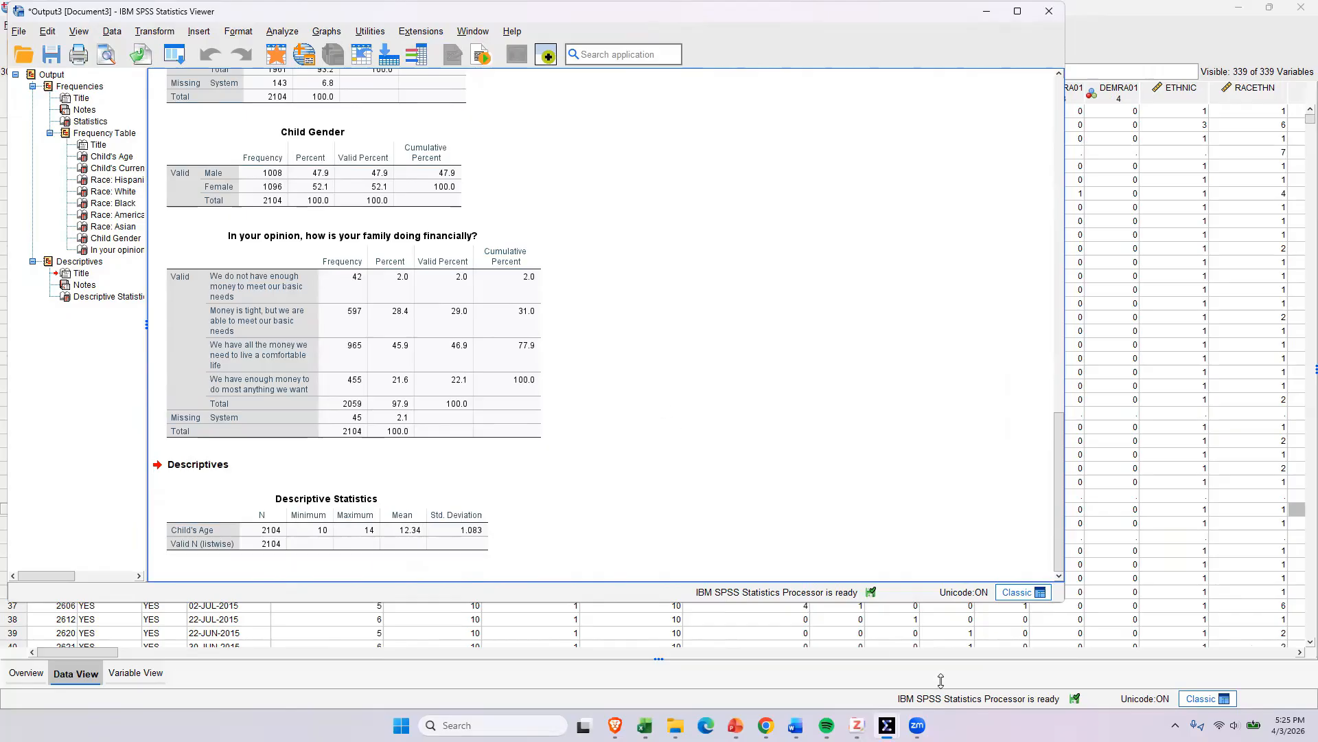
Switch to the revised fast food manuscript in Word and highlight the White percentage in the Participants paragraph
mouse_move(675, 725)
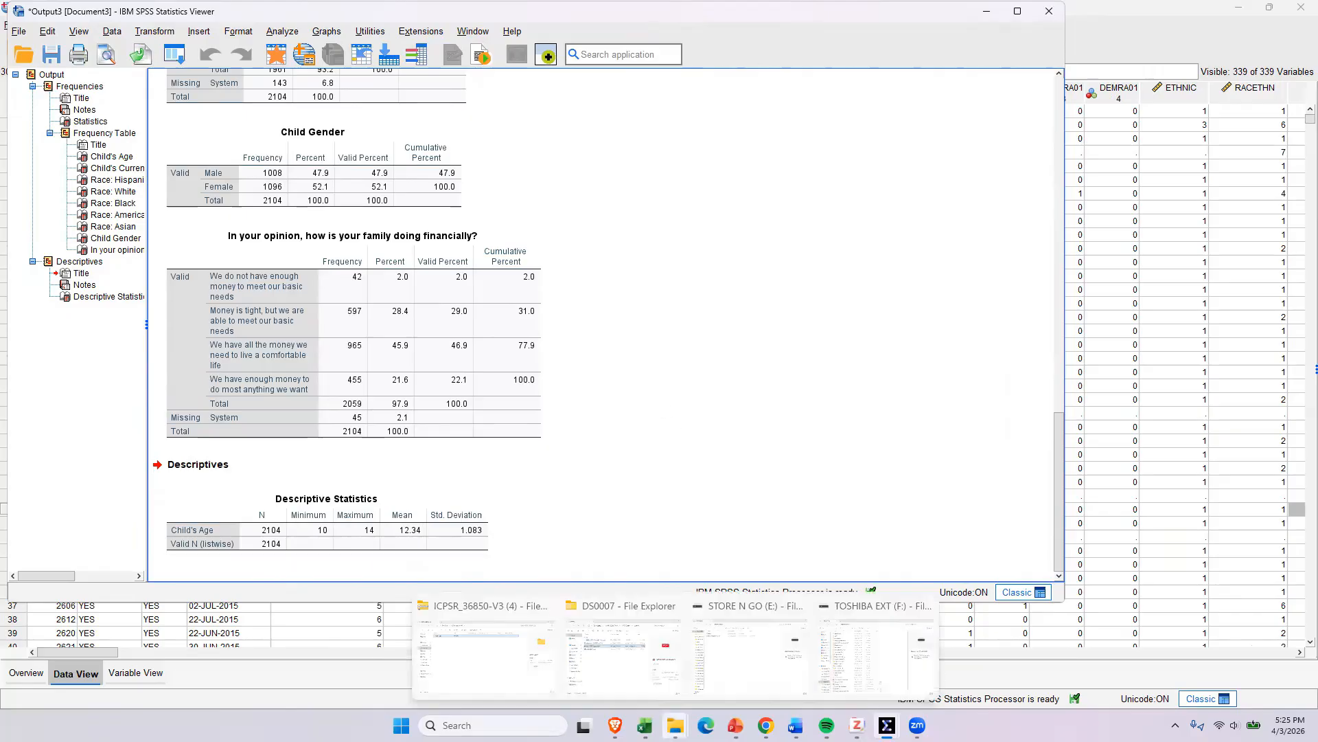
mouse_move(795, 725)
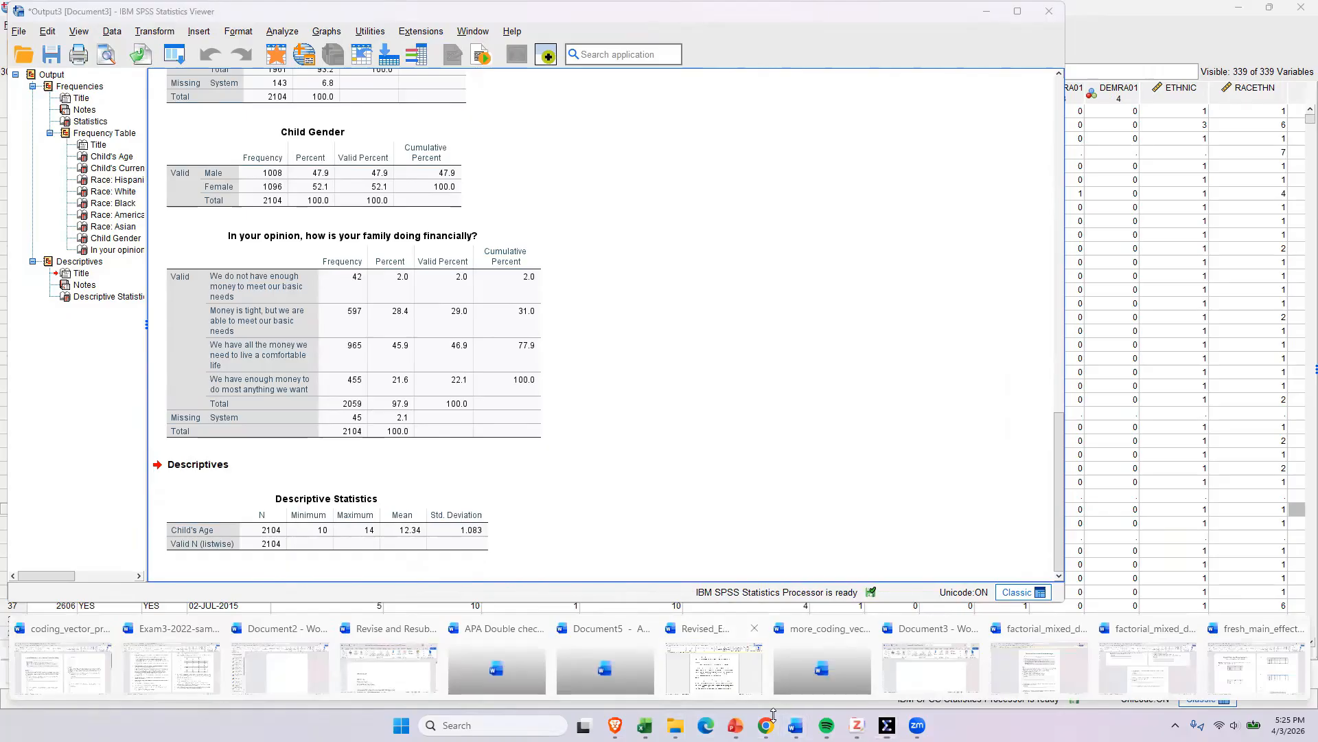
click(714, 659)
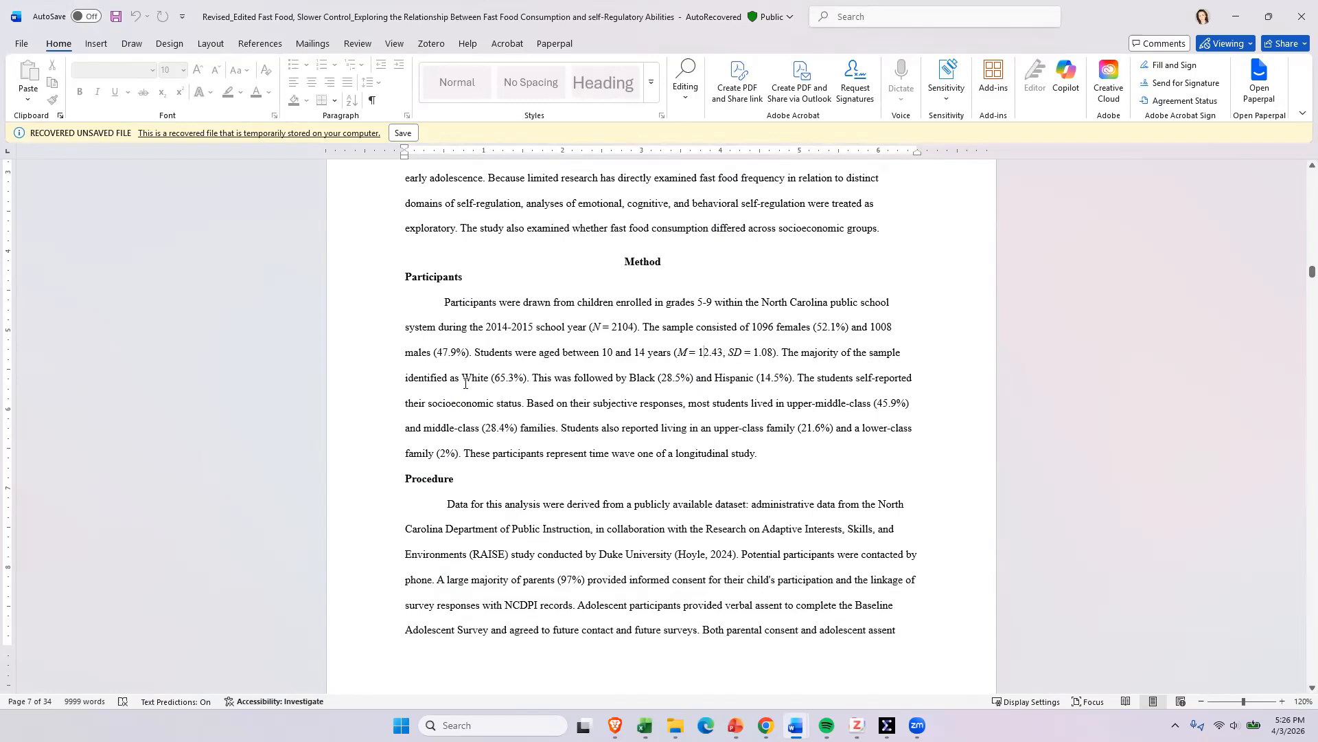
drag(465, 379, 529, 379)
click(589, 378)
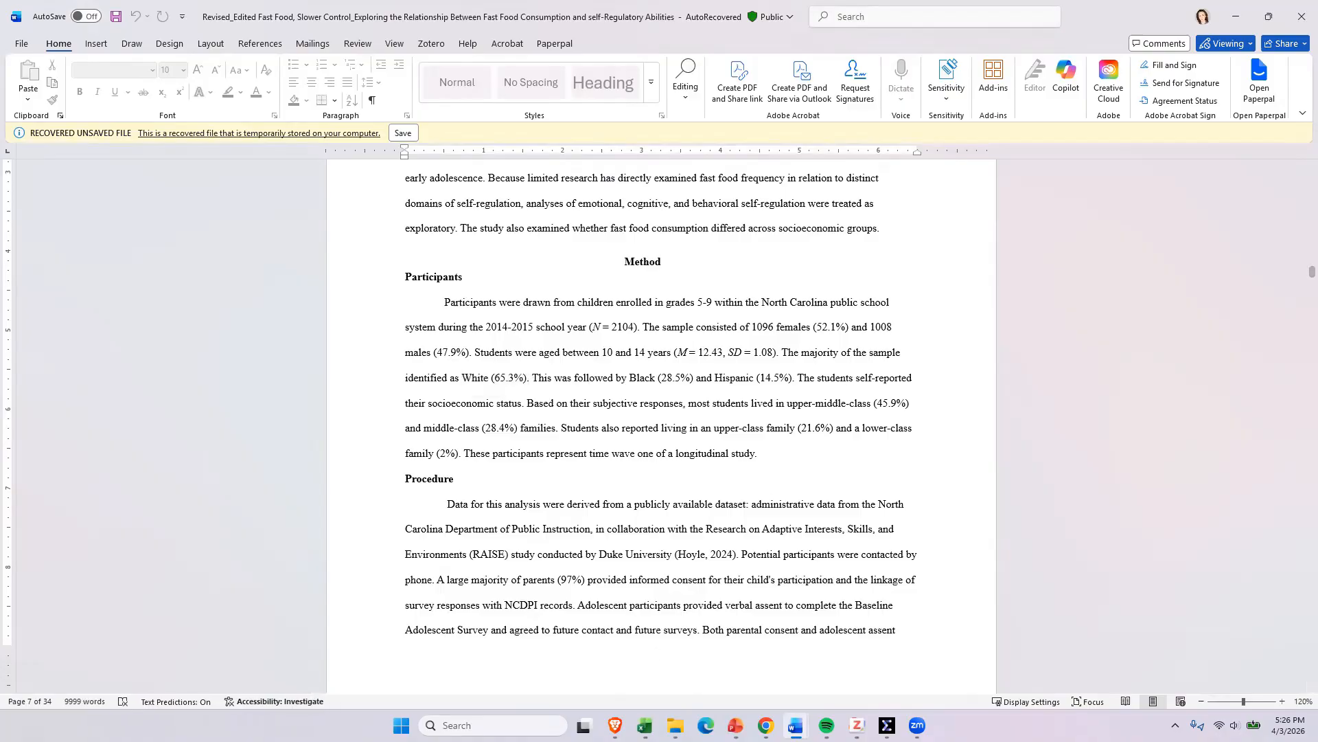
Return to the SPSS output and examine the frequencies and valid percentages in the race tables
mouse_move(887, 725)
click(1035, 656)
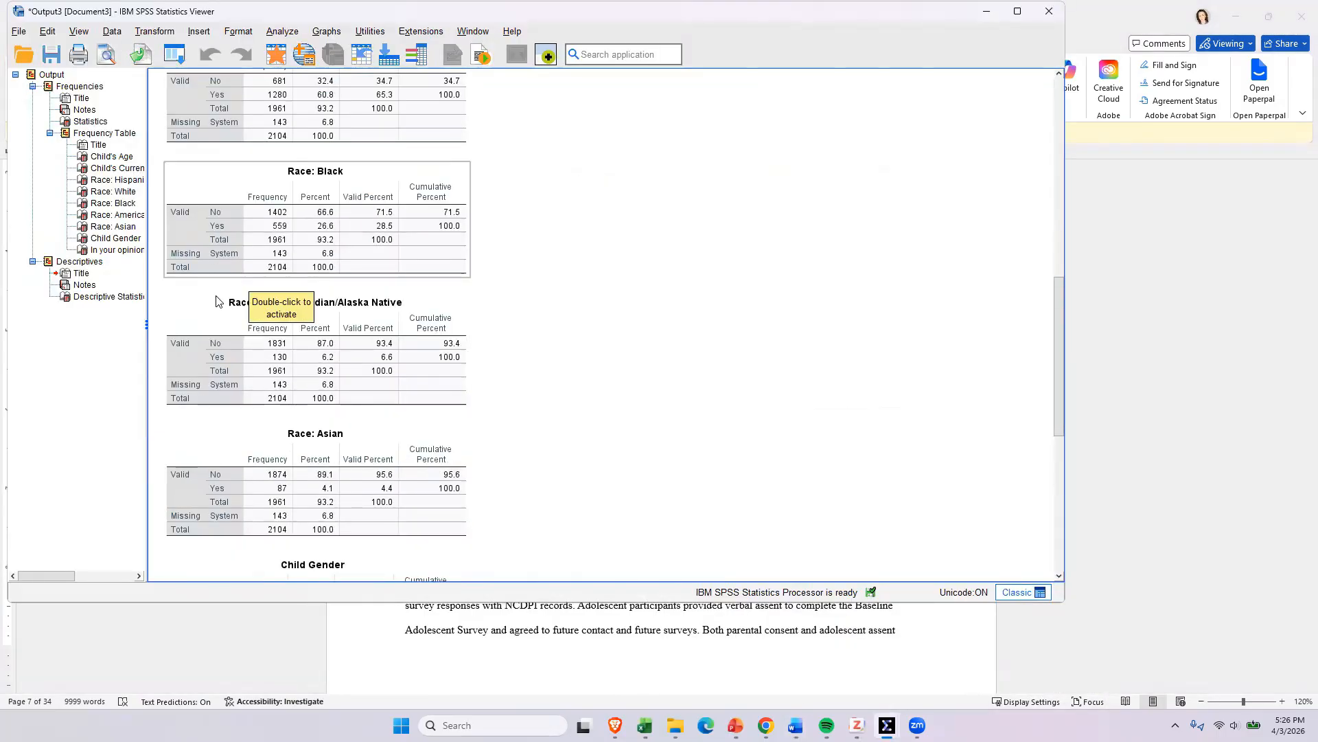
scroll(273, 289, up, 1)
scroll(182, 290, up, 1)
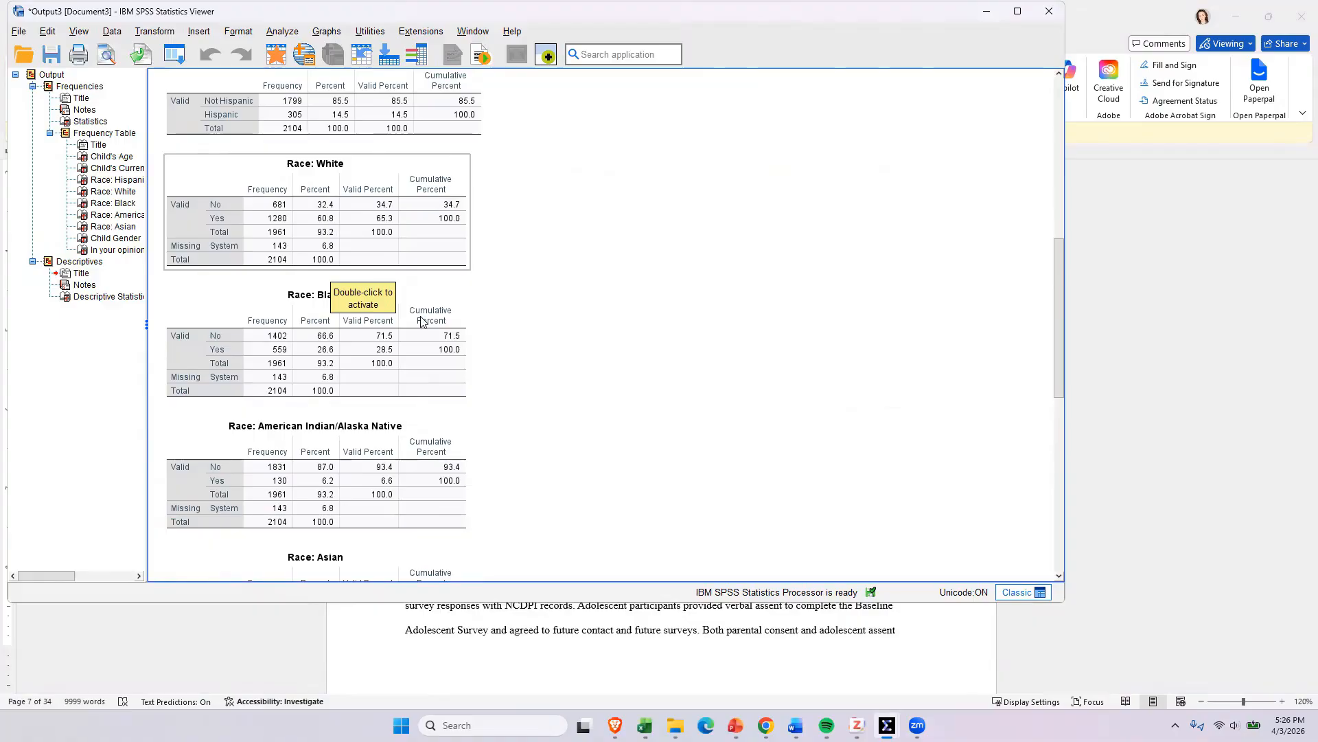
scroll(420, 322, up, 3)
scroll(417, 410, up, 5)
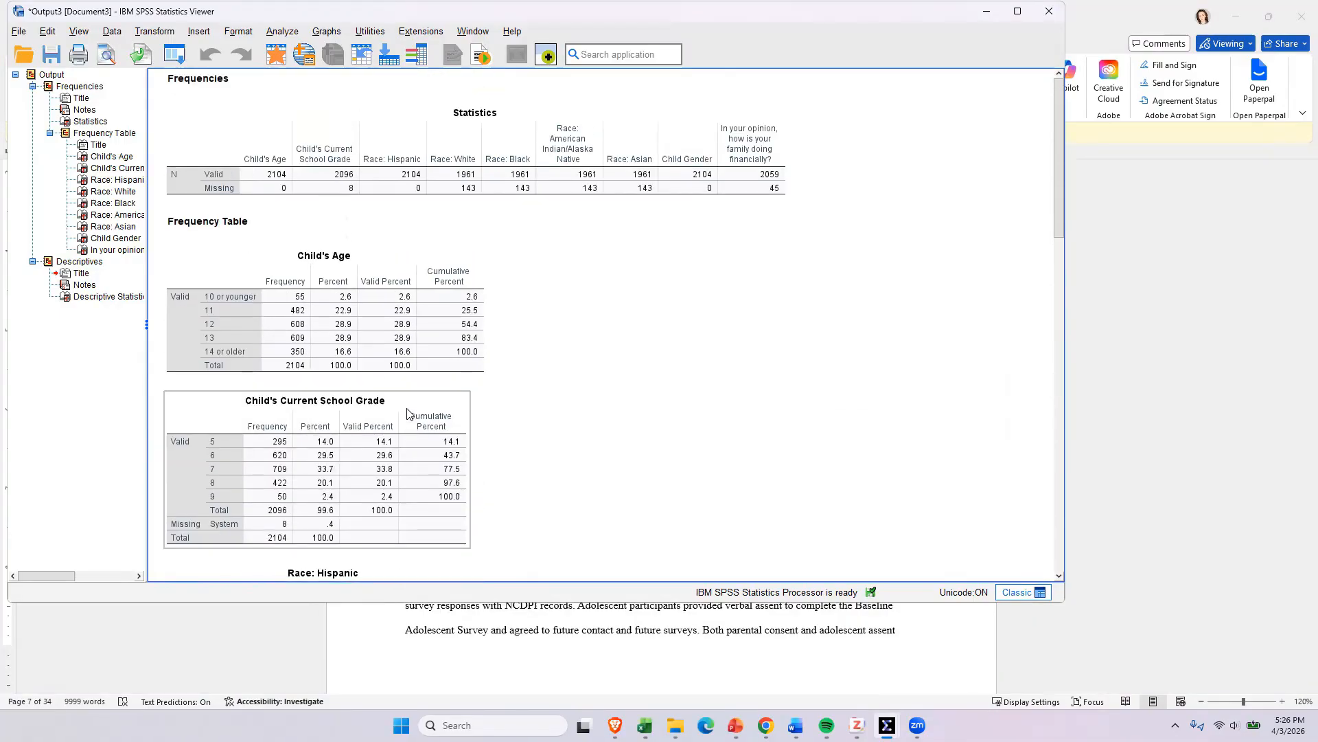
scroll(407, 413, down, 2)
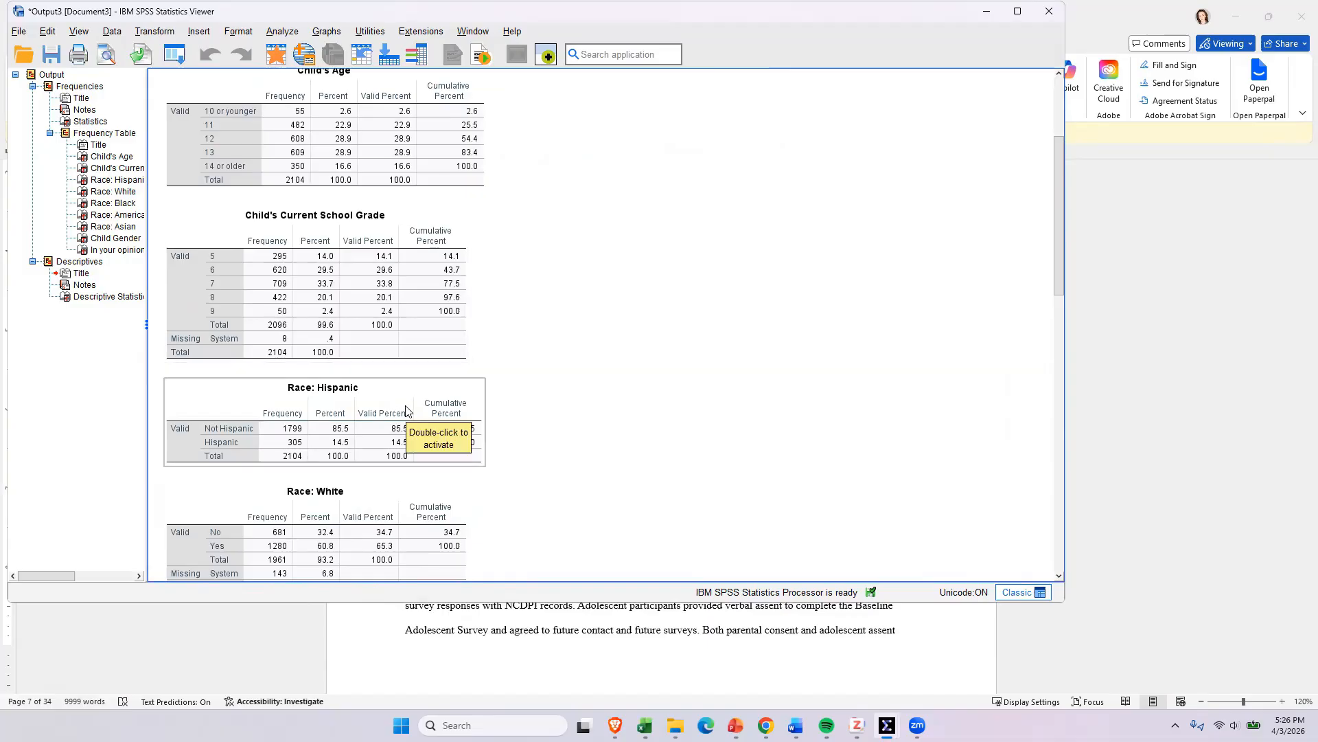
scroll(406, 411, down, 2)
scroll(357, 323, down, 2)
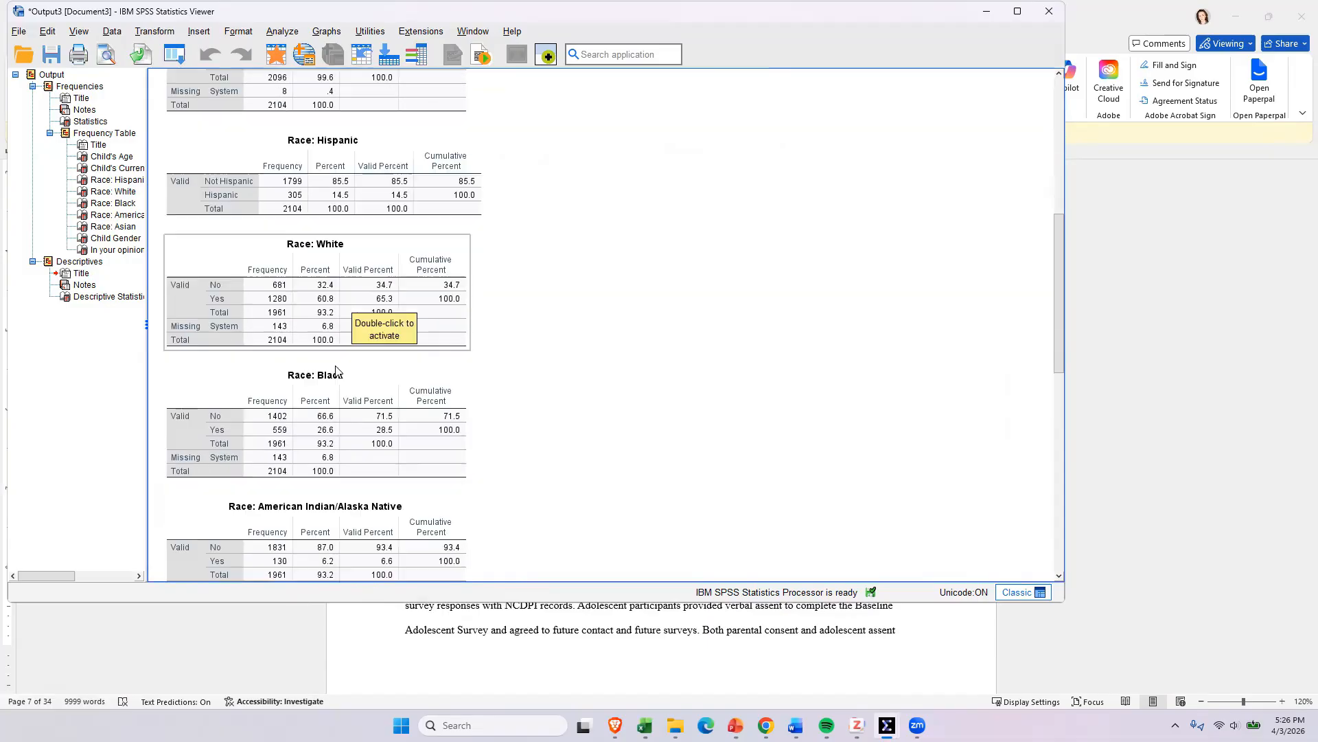
scroll(332, 450, down, 6)
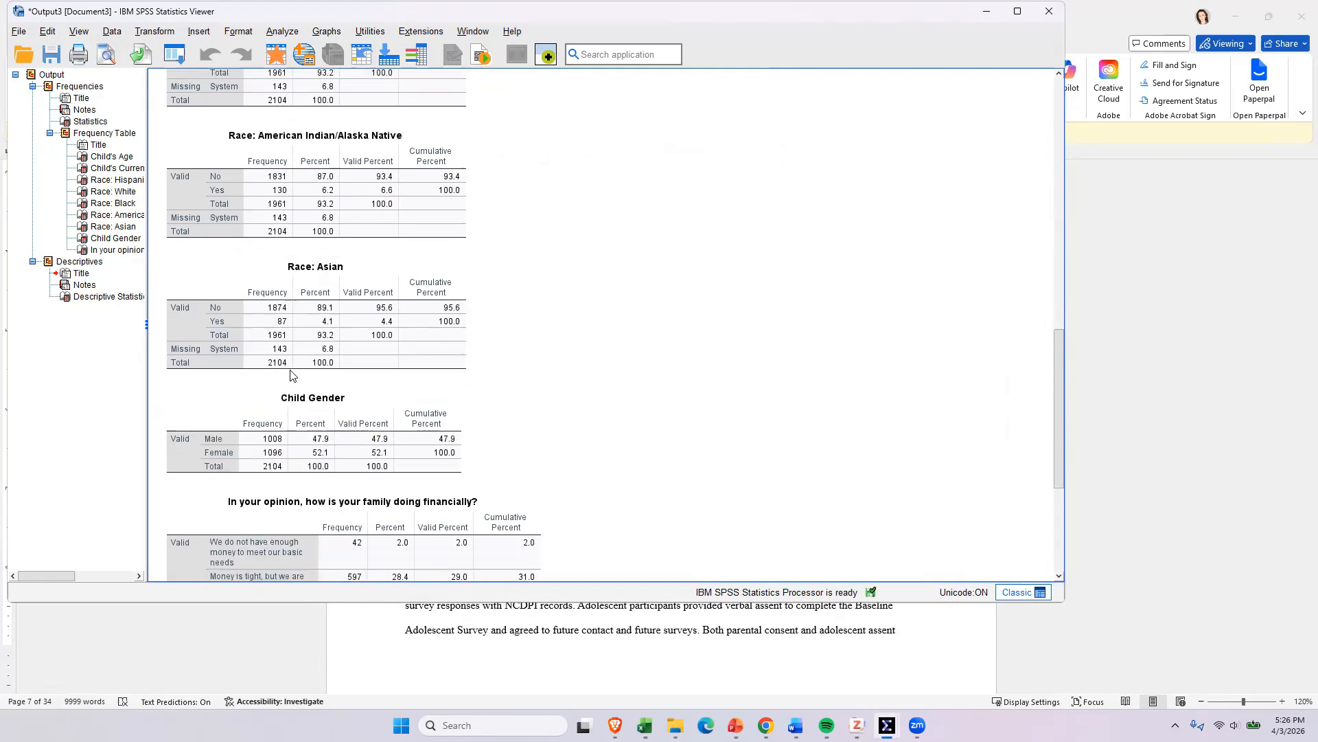
scroll(192, 195, up, 3)
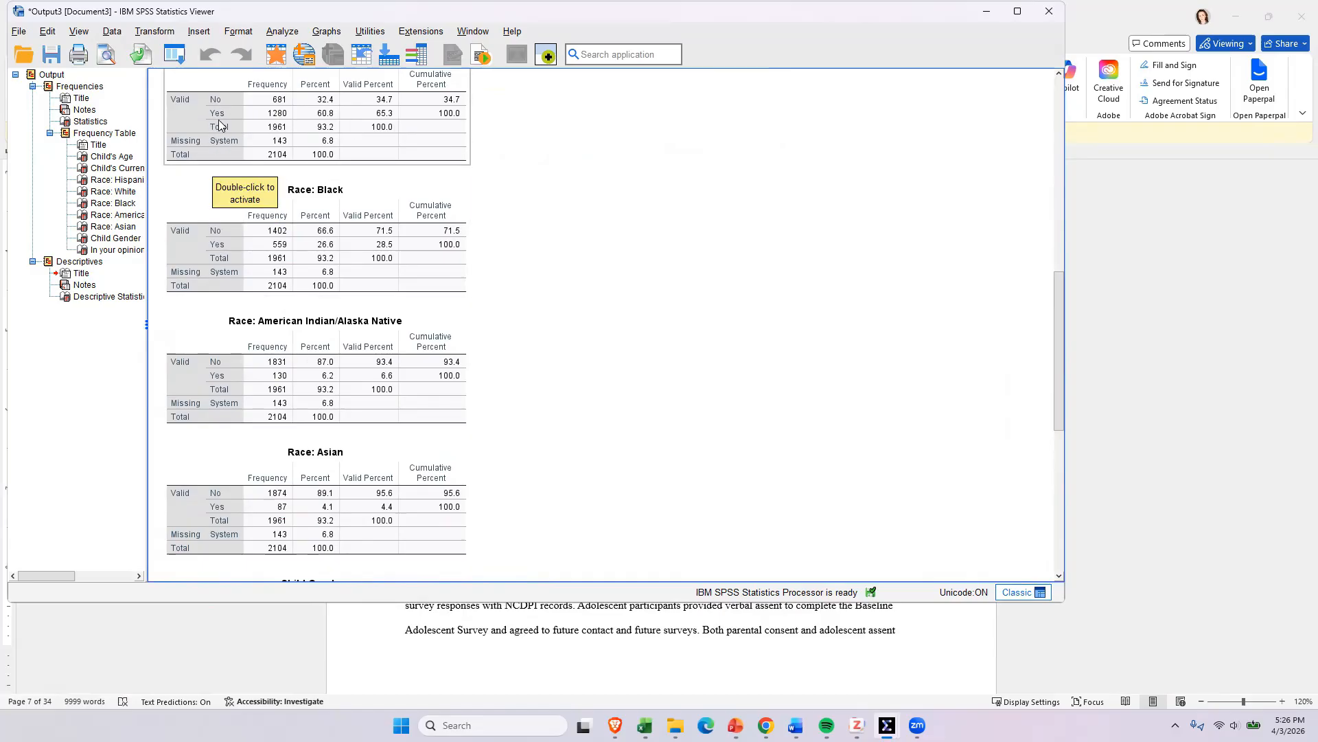
Examine the response categories and percentages in the family finances frequency table
scroll(453, 391, down, 4)
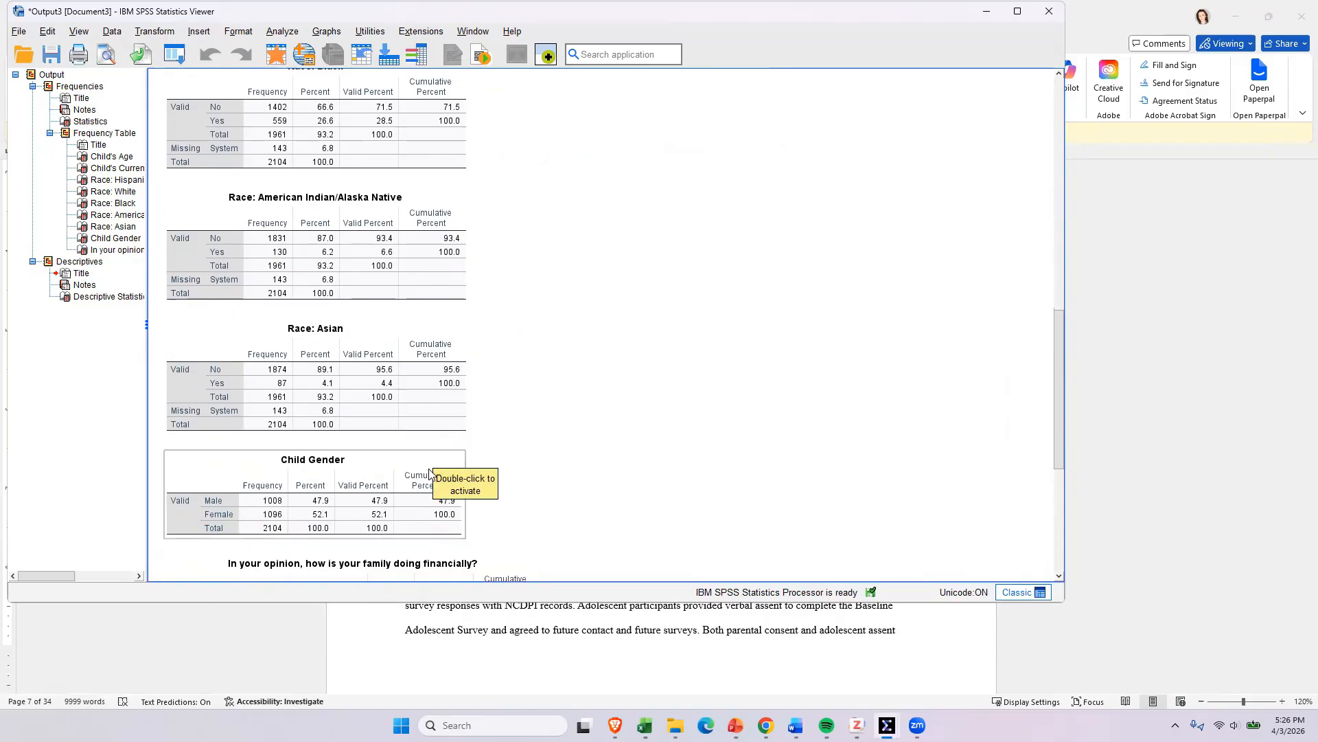
scroll(379, 460, down, 3)
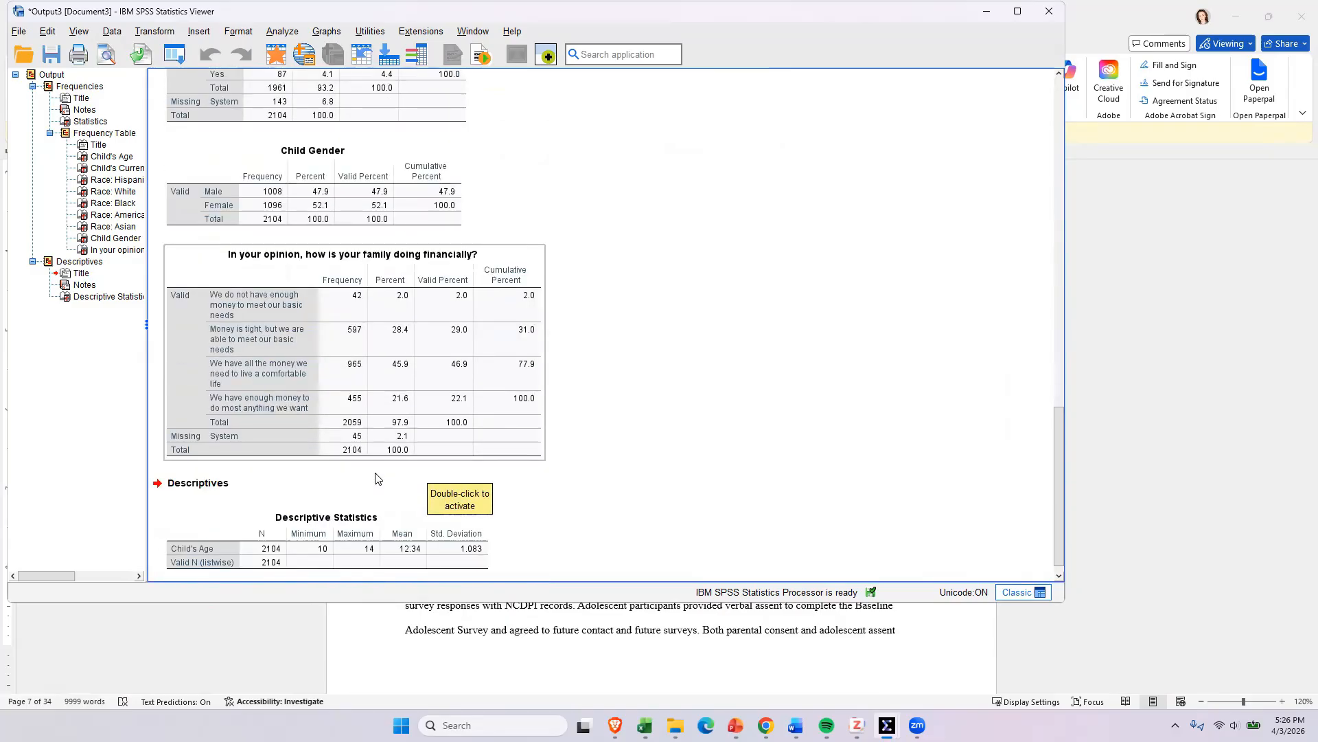
scroll(376, 479, up, 1)
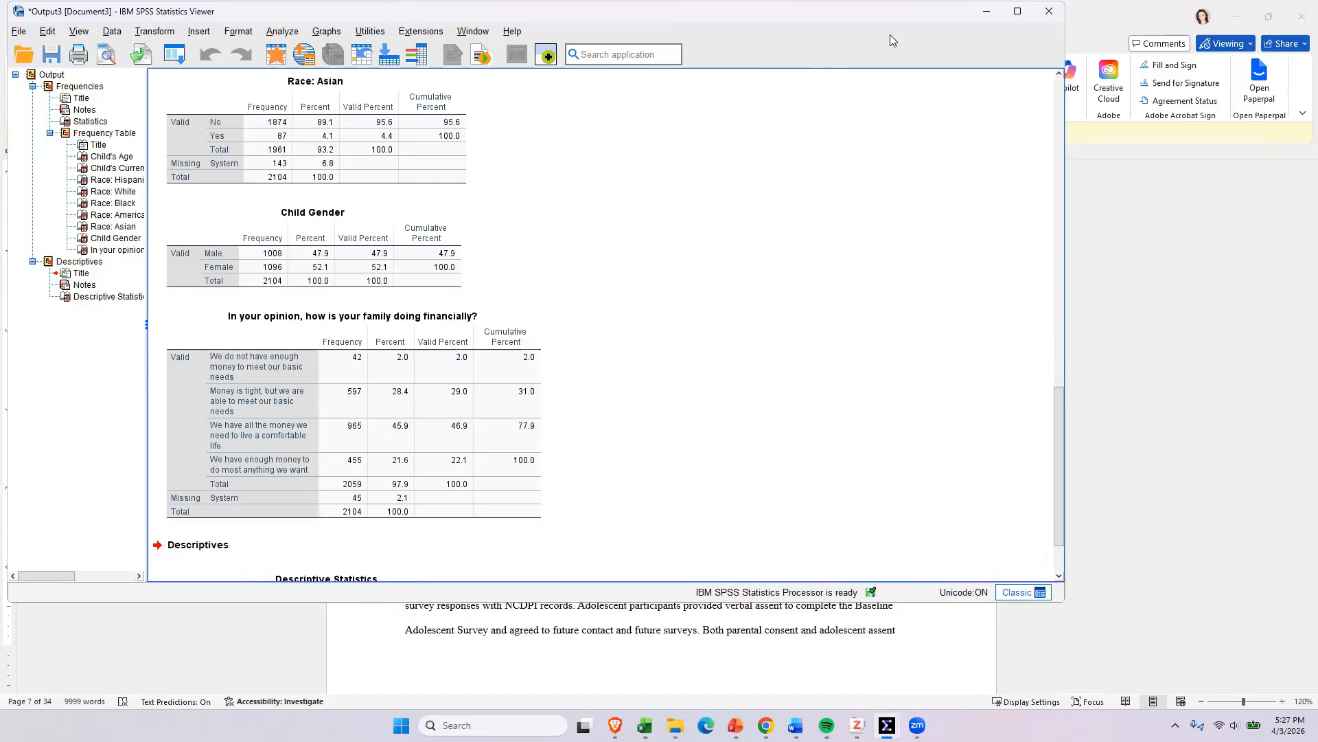
Return to the Word manuscript and highlight the socioeconomic class percentages in the Participants paragraph
click(986, 16)
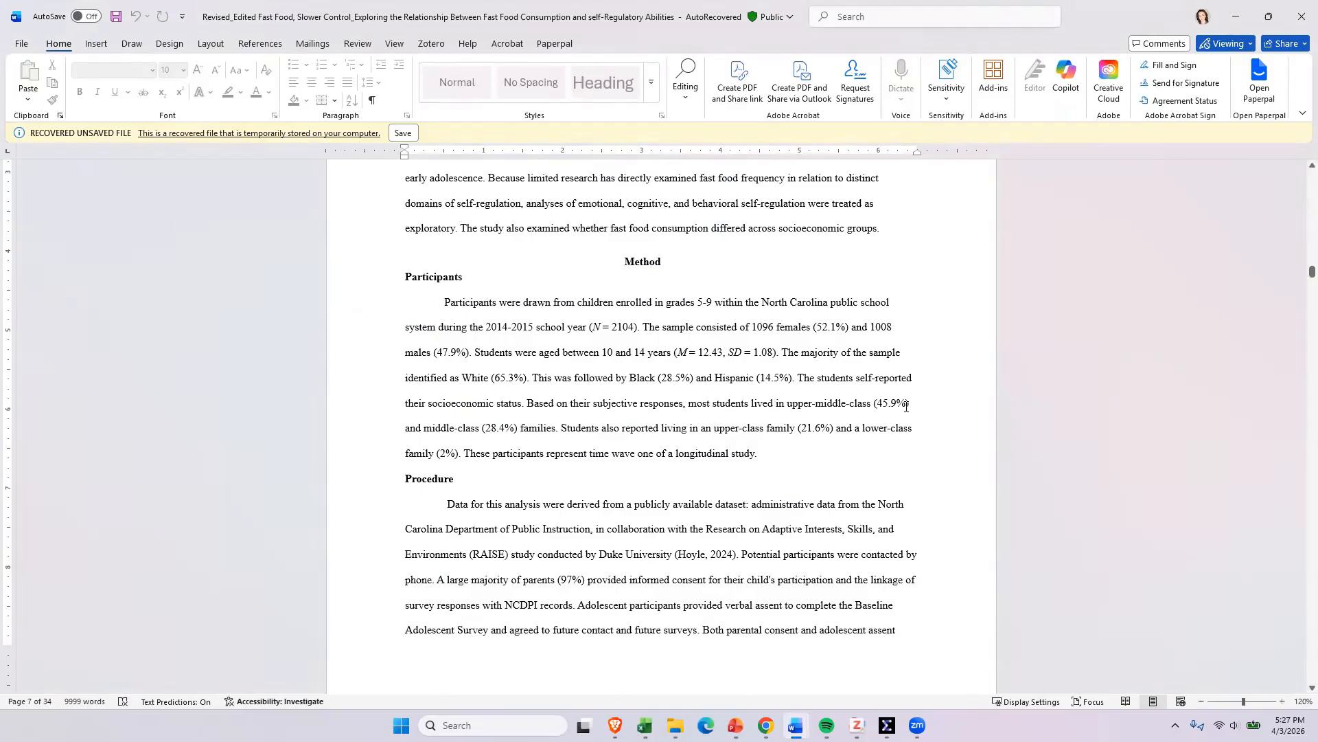
drag(789, 405, 634, 479)
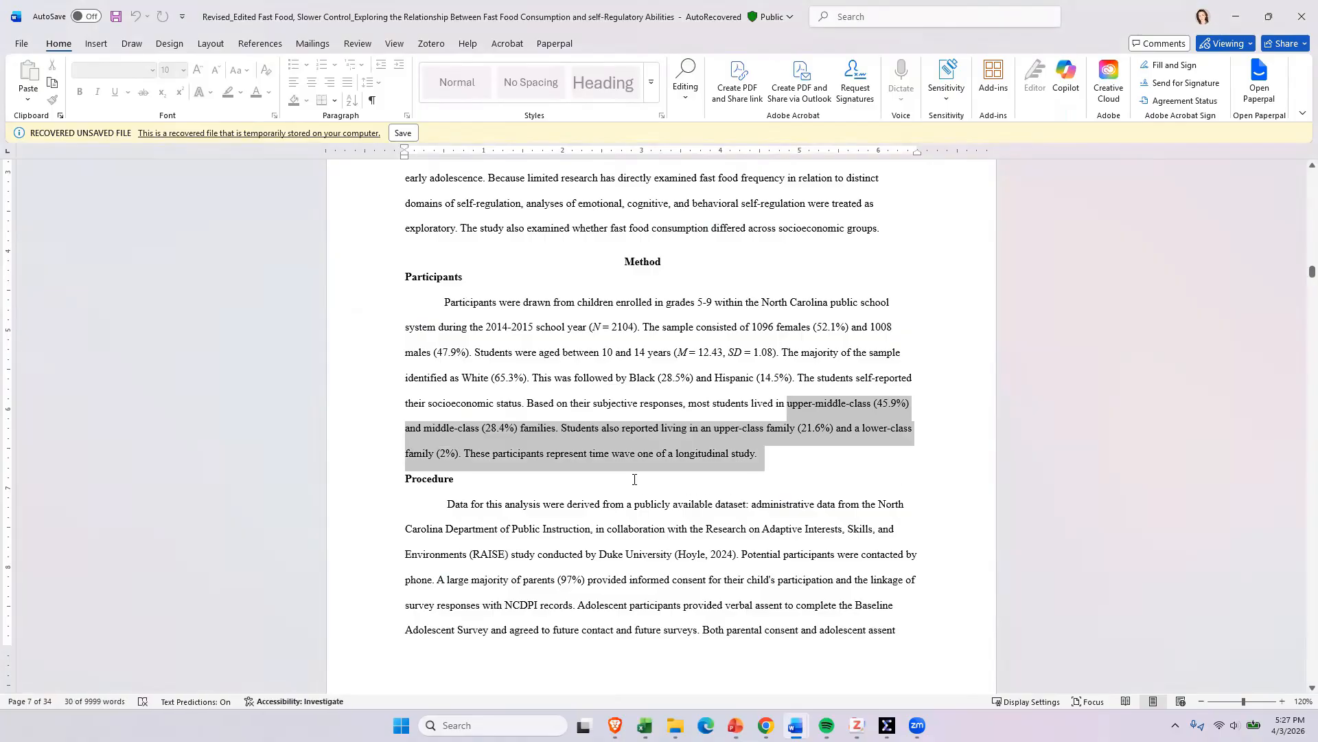
click(546, 419)
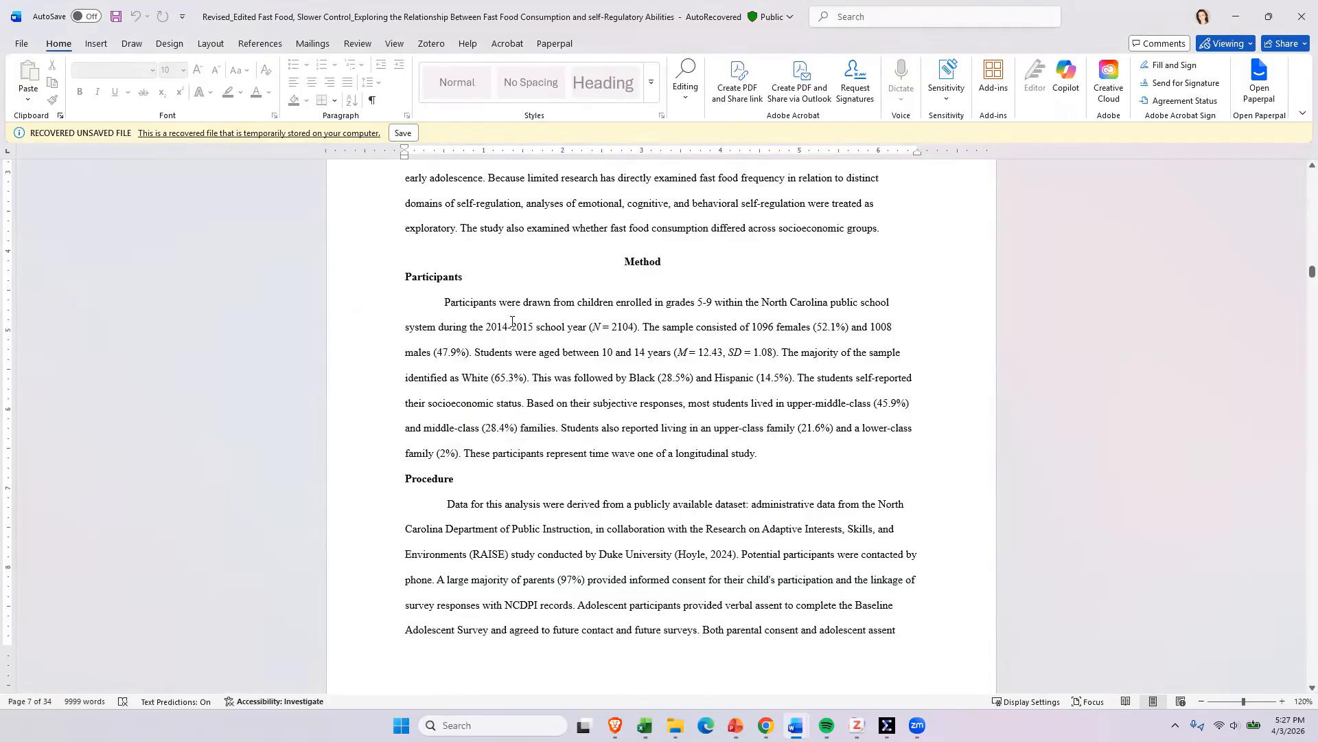
Highlight the whole Participants paragraph and look through the Procedure, Design and Measures sections after it
drag(439, 305, 830, 451)
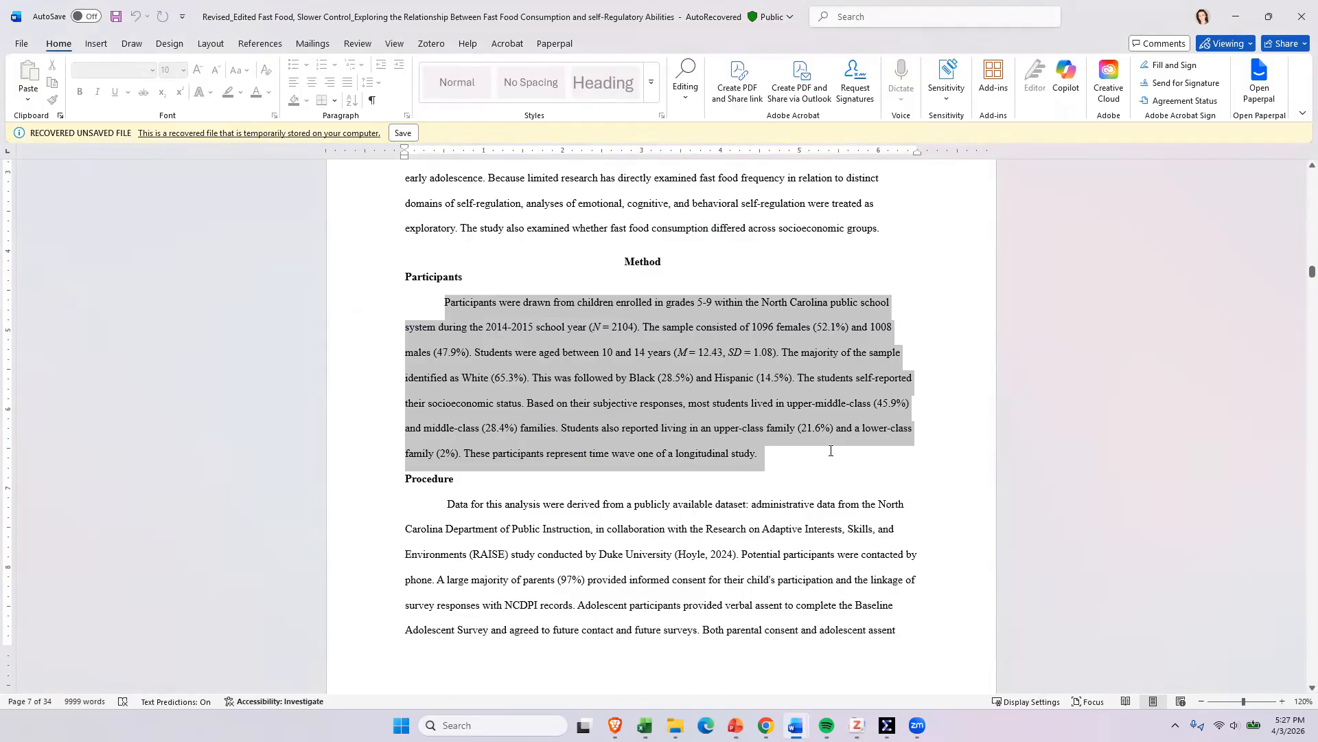
click(794, 441)
scroll(795, 441, down, 2)
scroll(794, 442, down, 14)
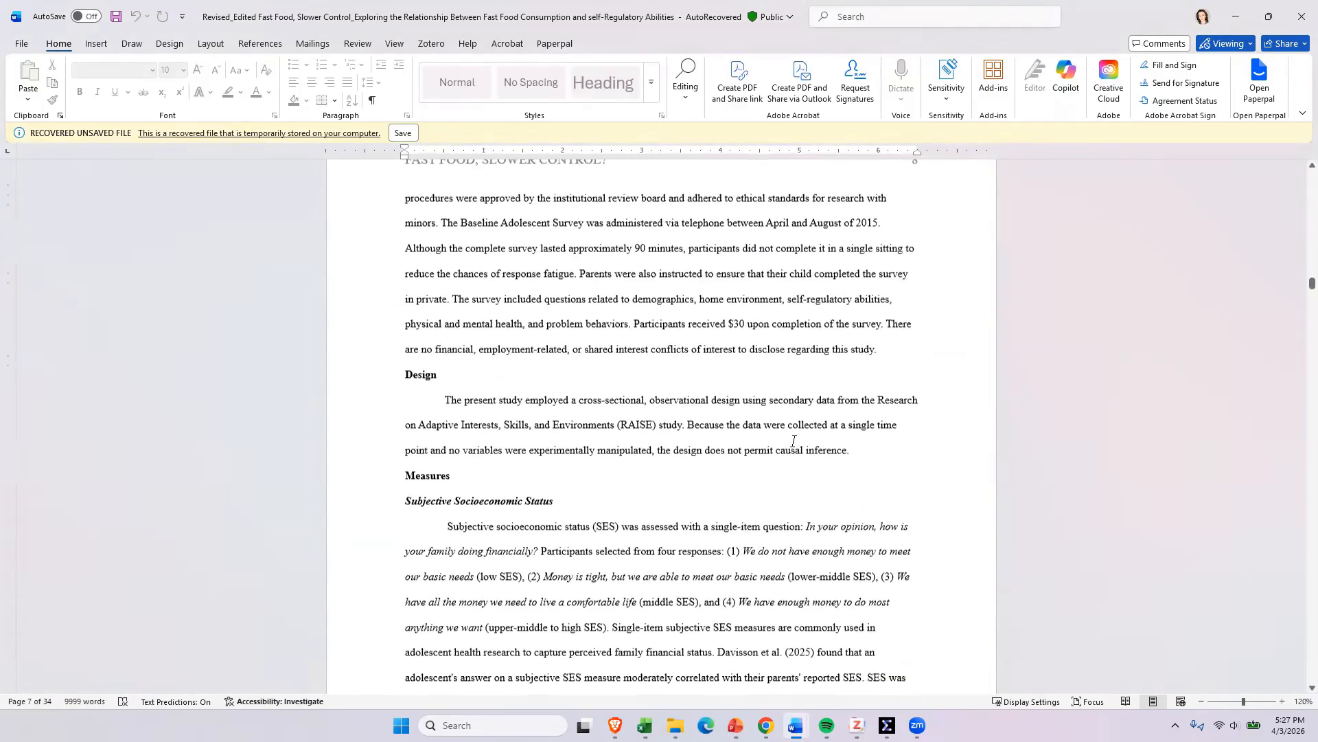
scroll(797, 445, down, 4)
mouse_move(1310, 292)
mouse_down()
mouse_move(1298, 347)
mouse_move(1298, 273)
mouse_up()
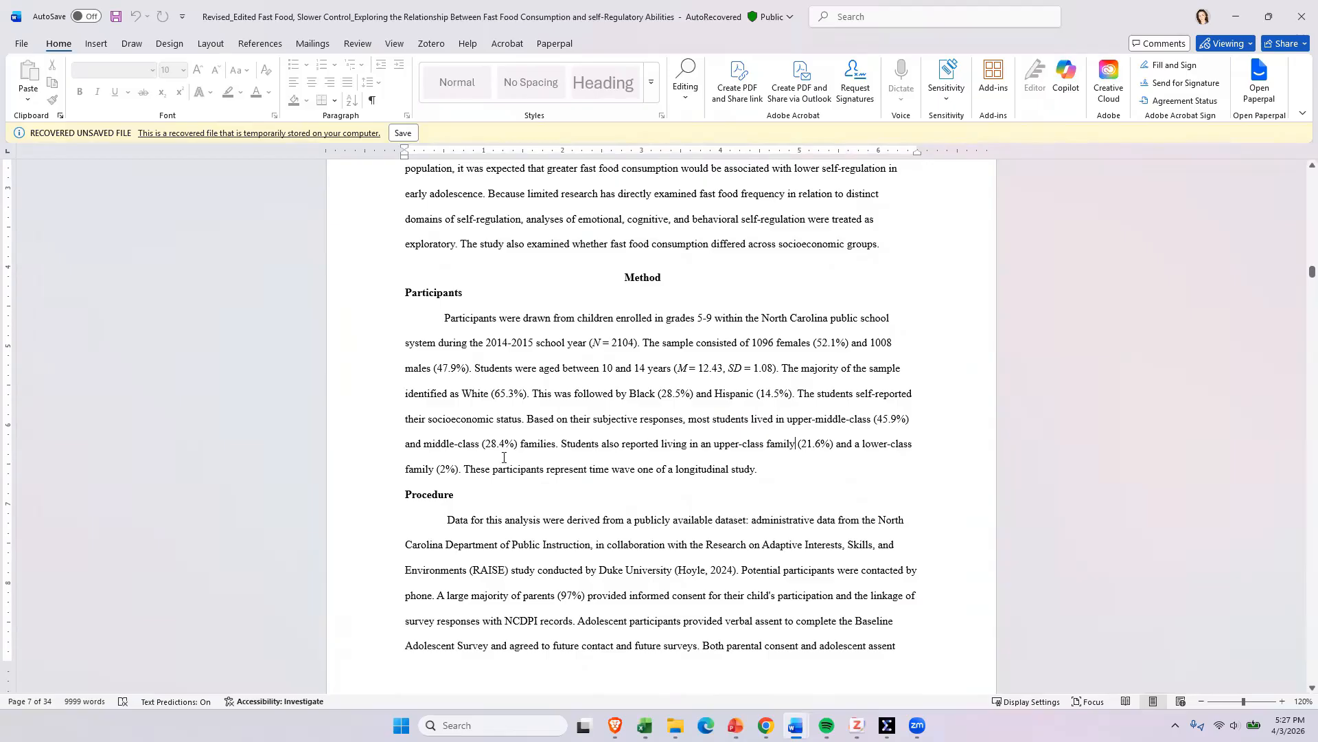
Review the complete Participants paragraph under Method again, highlighting it from its first to its last sentence
mouse_move(443, 320)
mouse_down()
mouse_move(552, 347)
mouse_move(776, 490)
mouse_up()
click(776, 489)
drag(454, 320, 758, 473)
click(758, 473)
drag(462, 319, 760, 481)
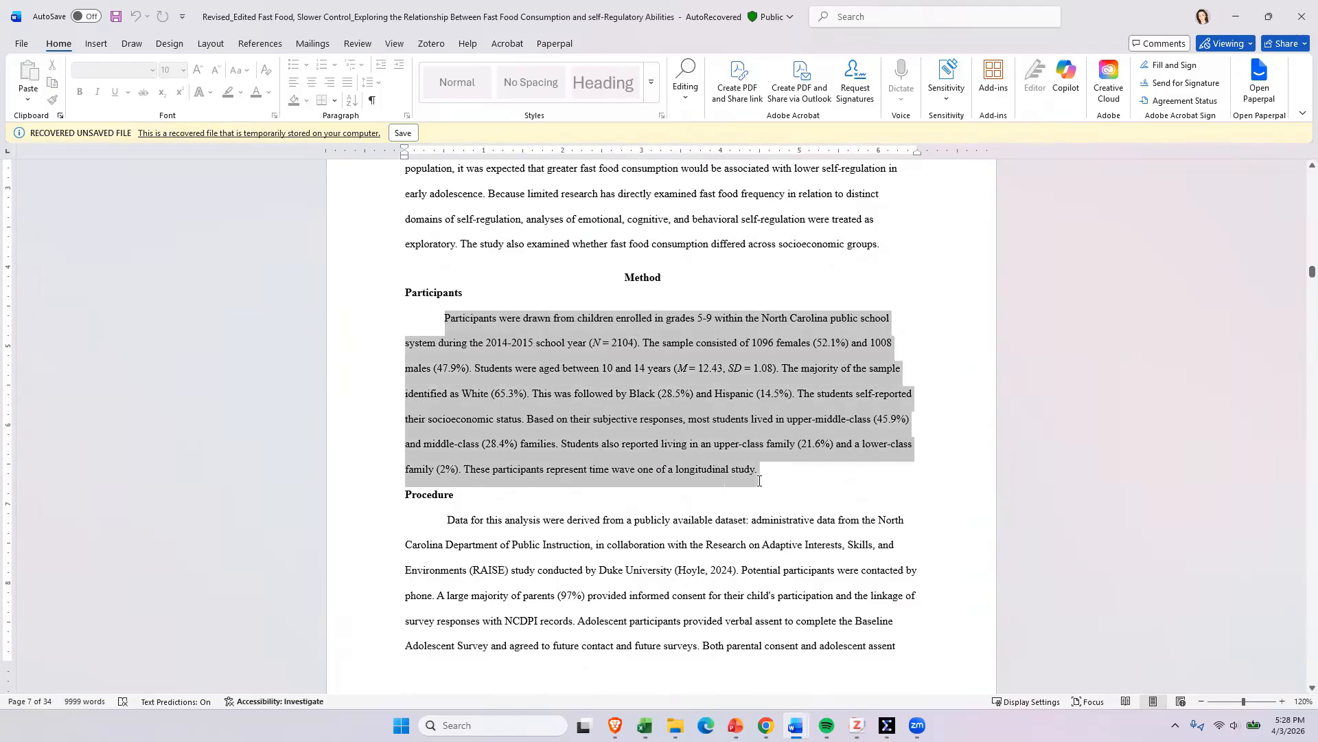
click(788, 476)
scroll(786, 489, up, 1)
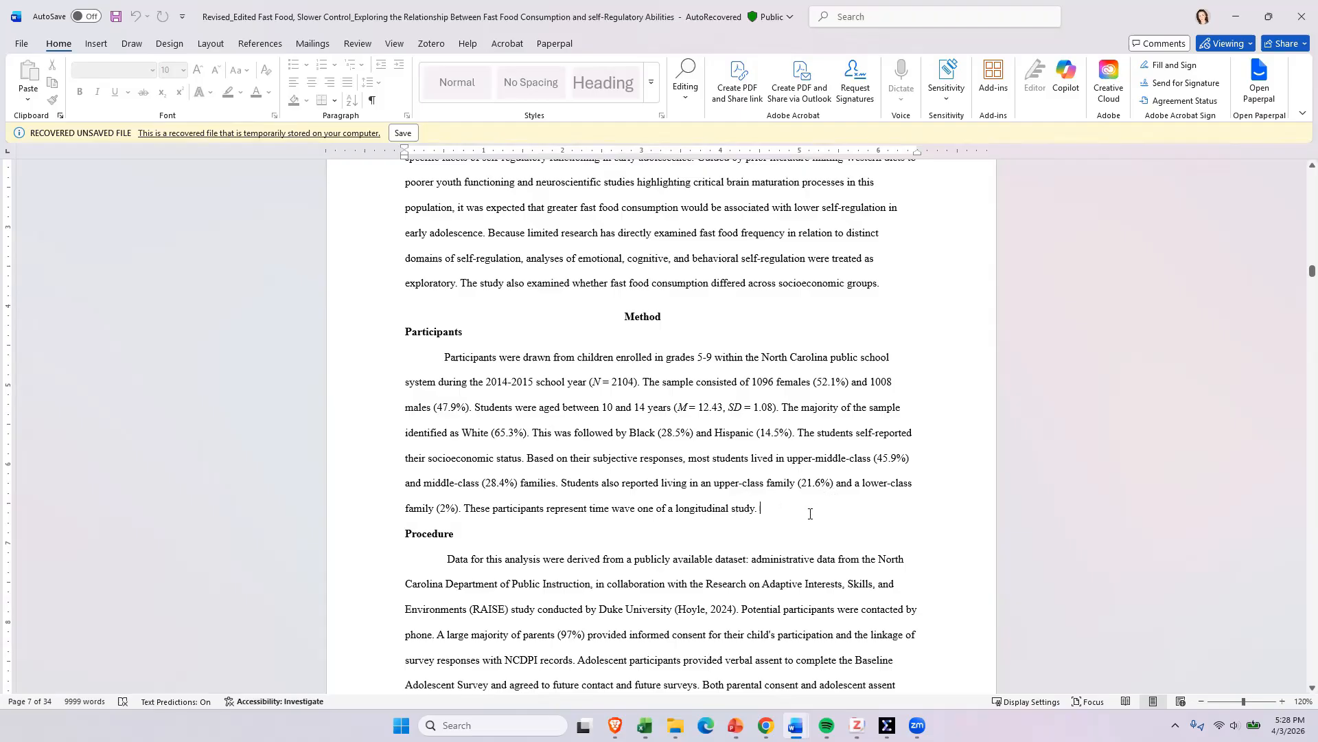
drag(438, 355, 770, 516)
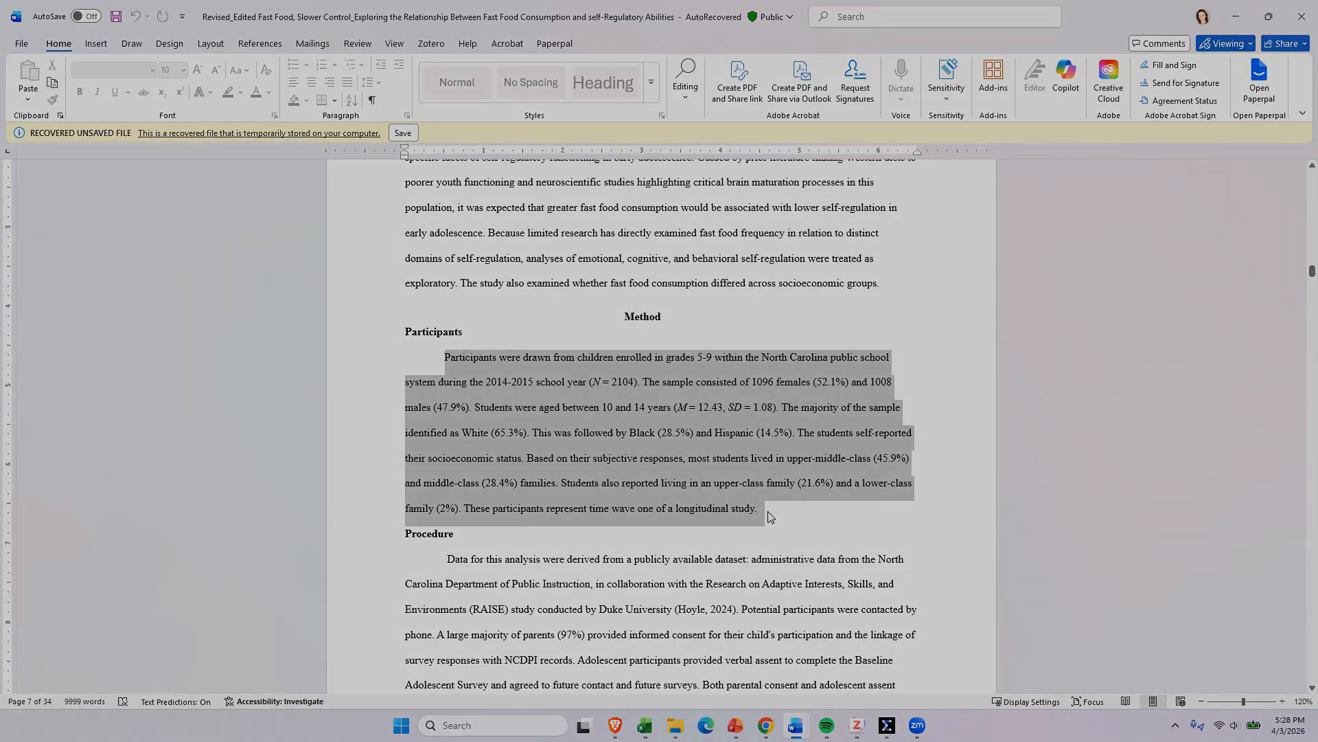